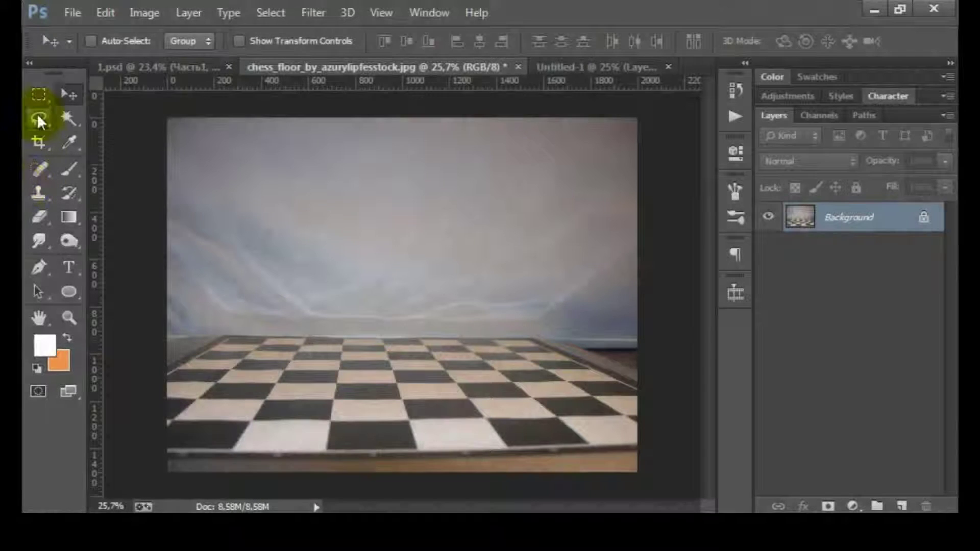
Outline the checkered floor with the Polygonal Lasso and mask away the wall above it
right_click(38, 118)
click(122, 133)
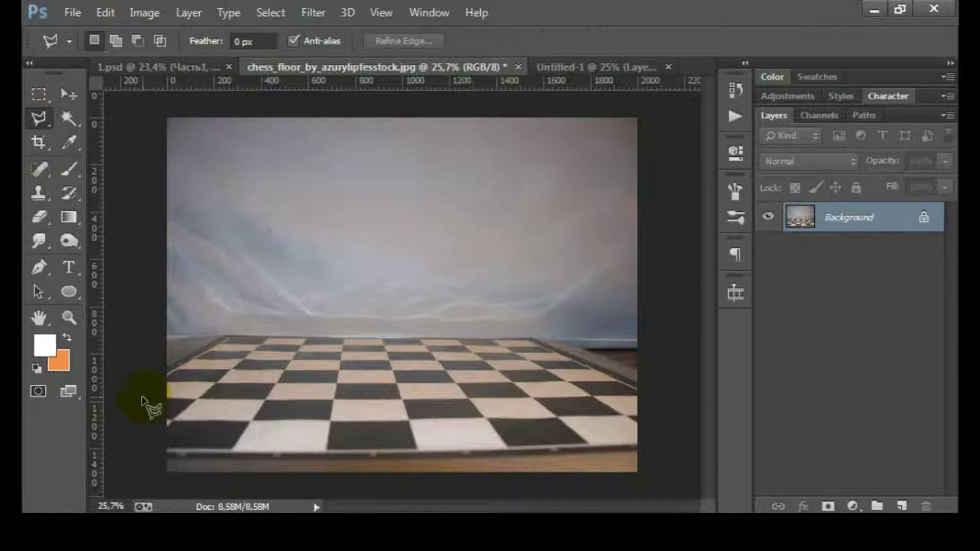
click(237, 337)
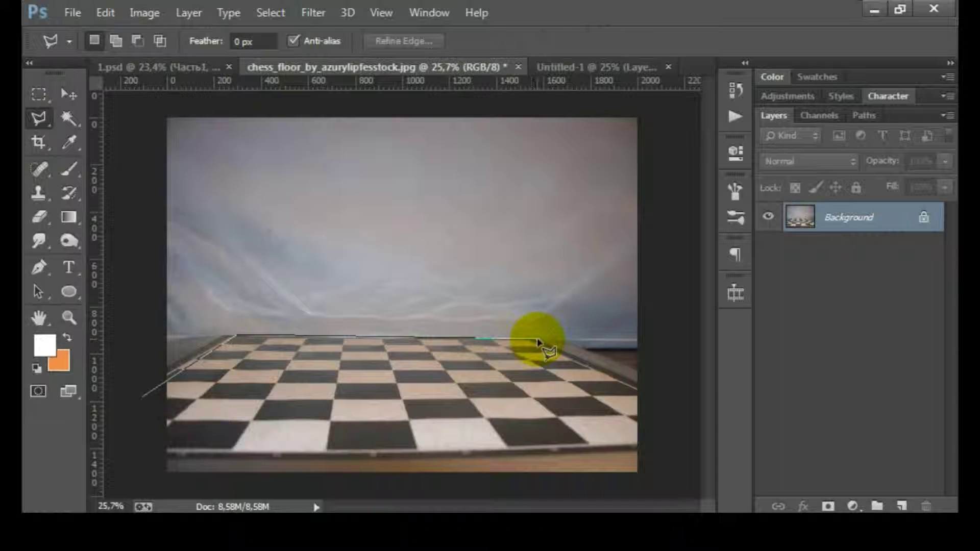
click(636, 388)
click(148, 485)
click(145, 398)
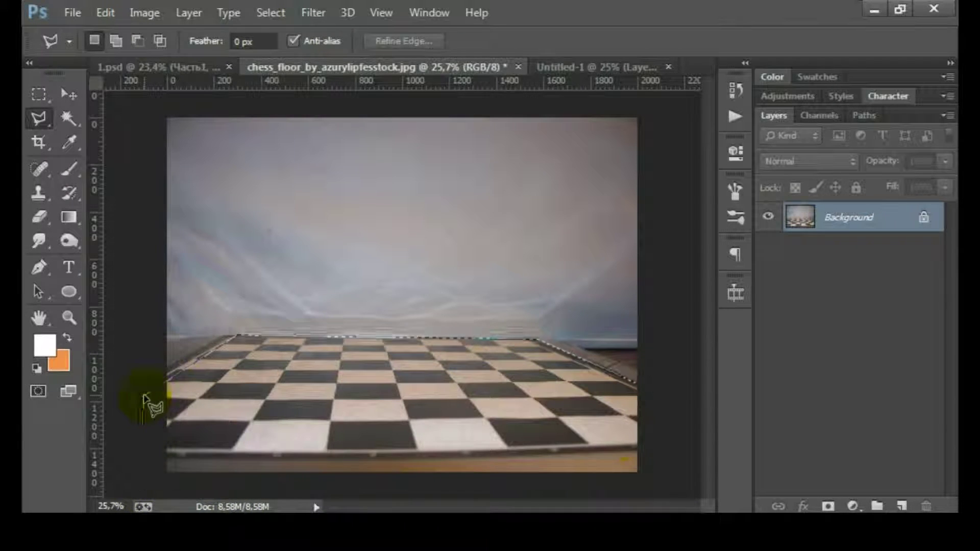
click(828, 506)
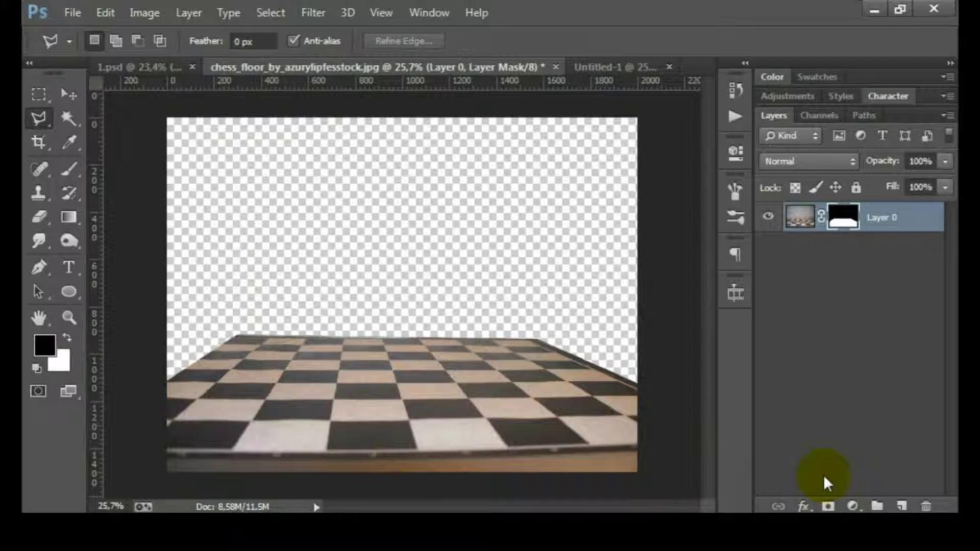
Hide the original Layer 0 and copy the masked floor onto a new Layer 1
key(ctrl+t)
key(ctrl+minus)
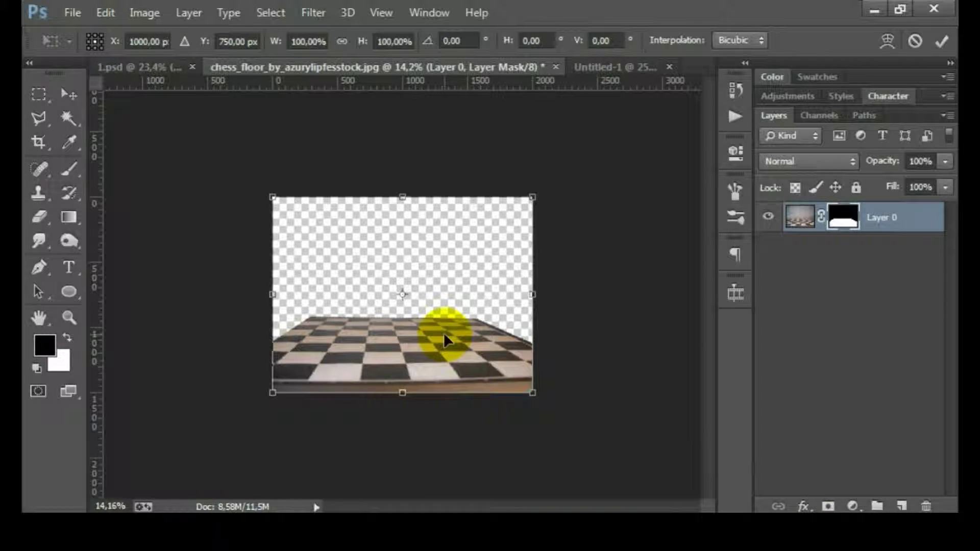
key(Return)
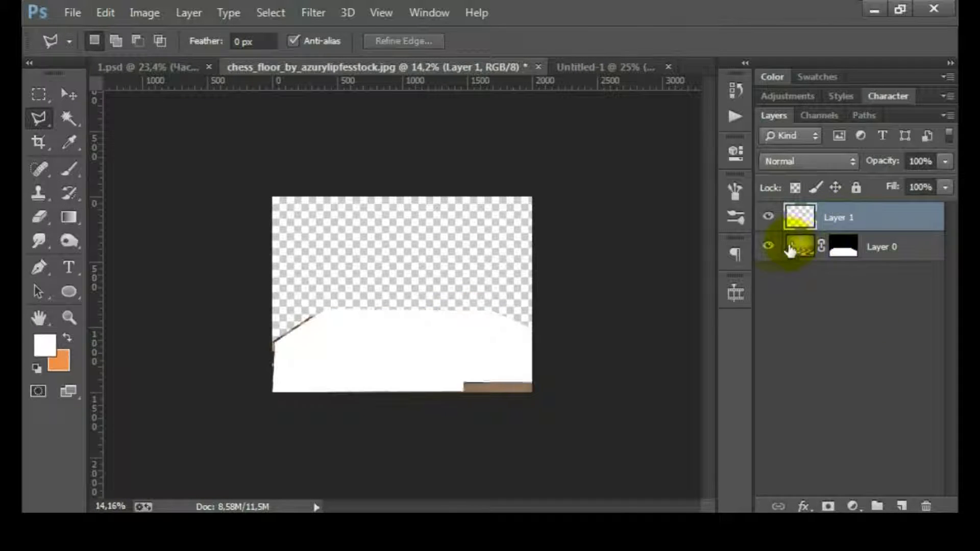
click(771, 247)
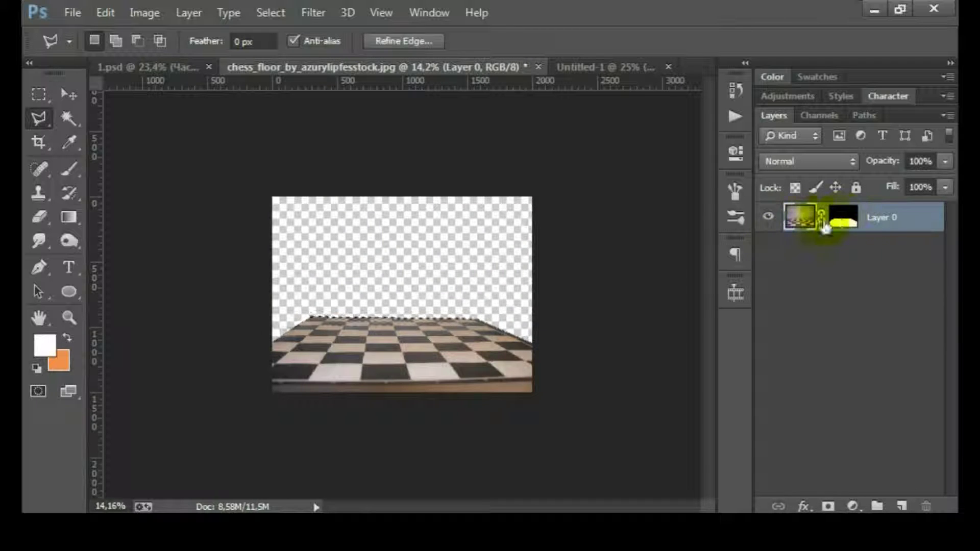
key(ctrl+j)
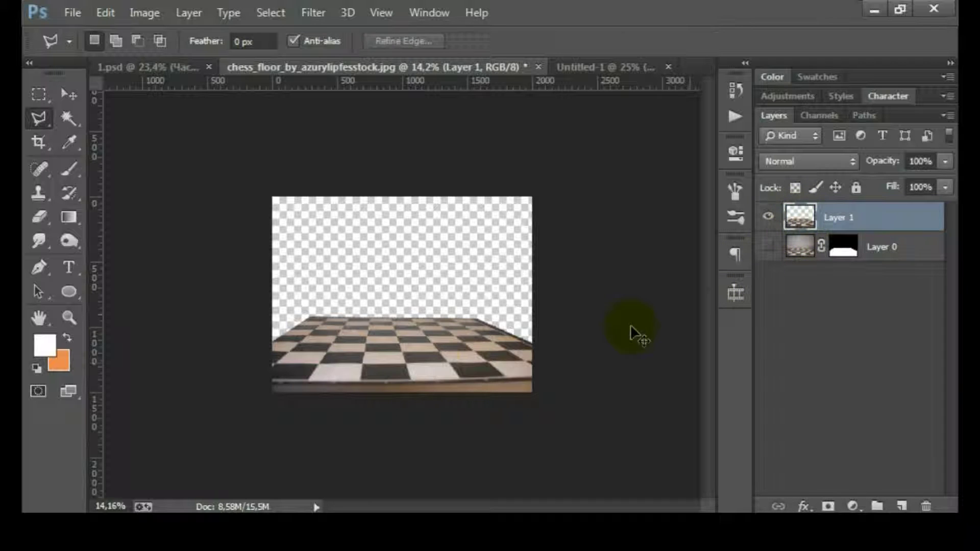
Stretch the floor copy in perspective, spreading its near edge wider and moving it down
key(ctrl+t)
key(ctrl+plus)
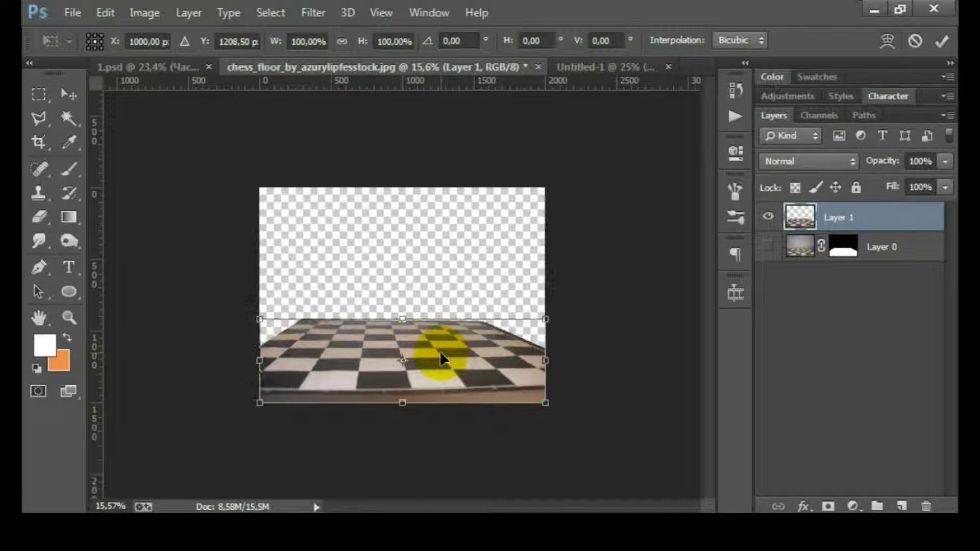
right_click(440, 351)
click(507, 160)
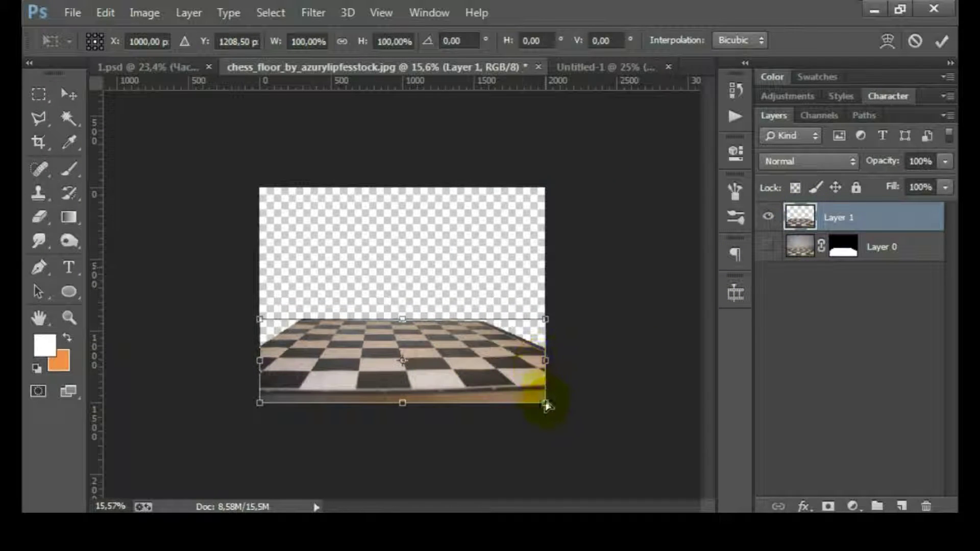
drag(553, 405, 620, 397)
drag(471, 360, 471, 376)
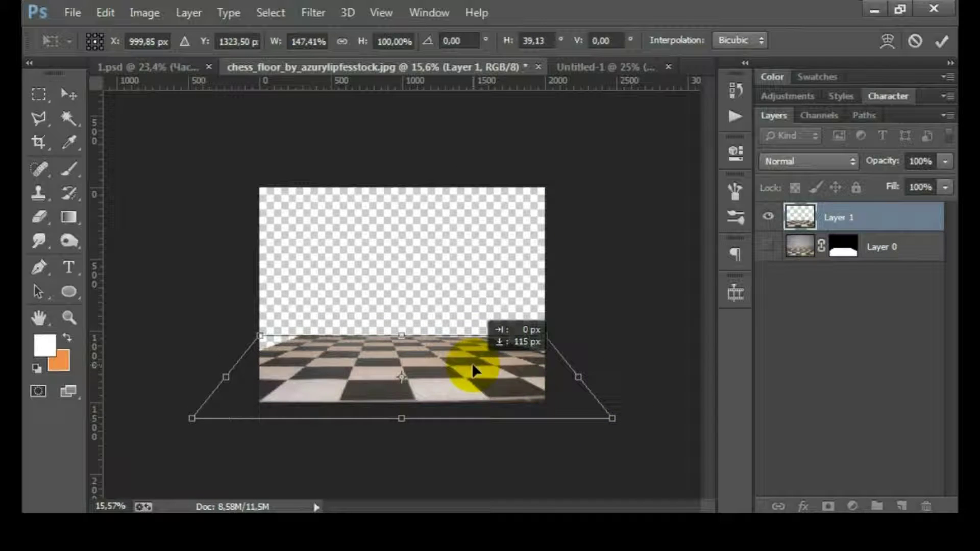
drag(613, 418, 627, 418)
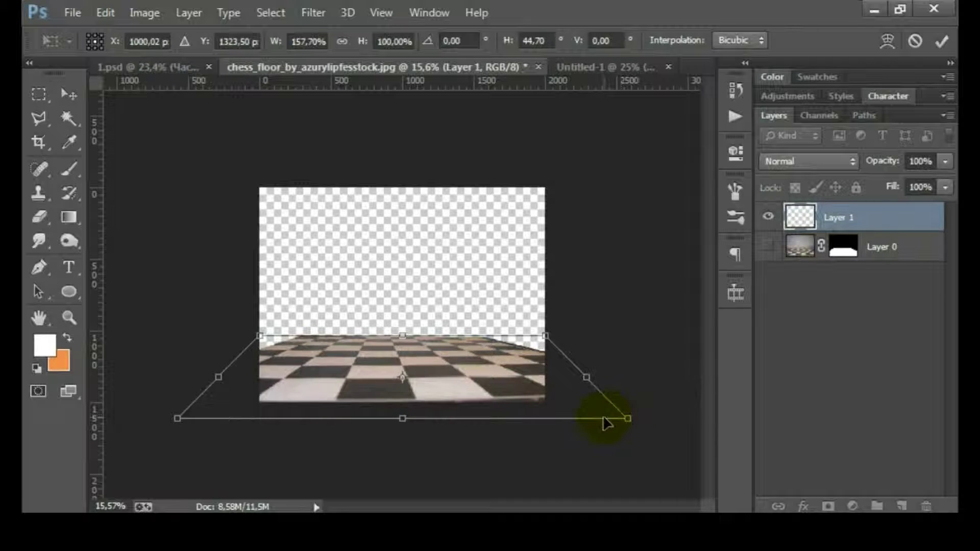
key(Return)
Scale the floor up to about 126% and nudge it right to span the canvas
key(ctrl+t)
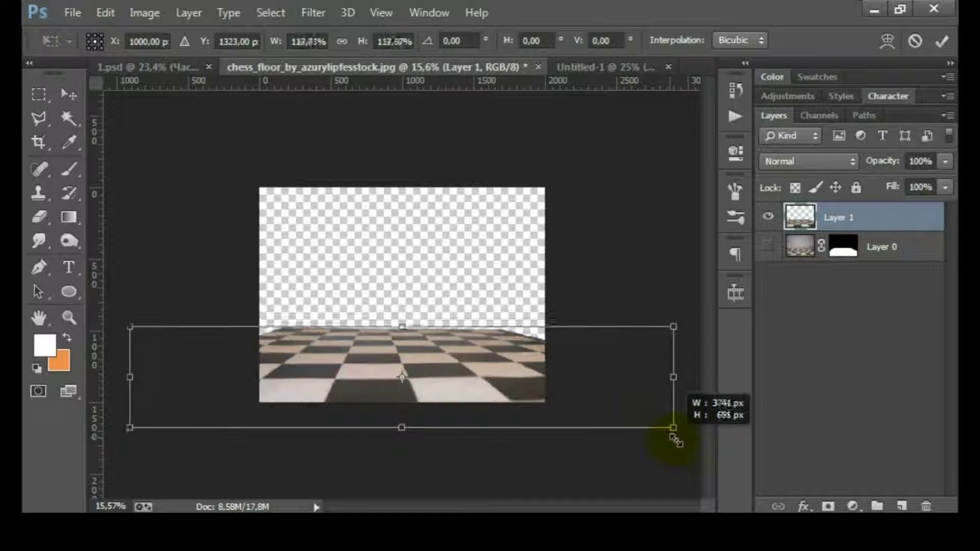
drag(629, 419, 686, 430)
drag(516, 368, 525, 364)
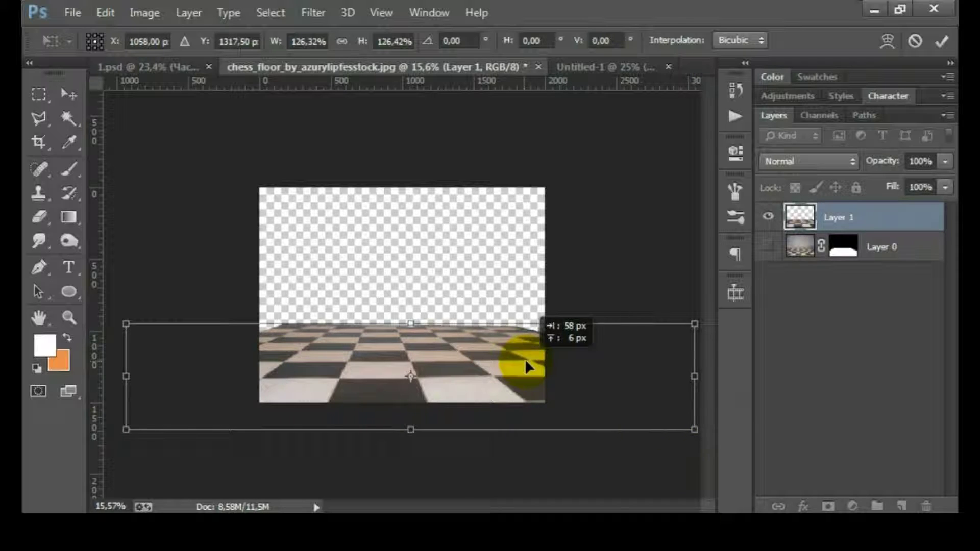
double_click(573, 360)
key(ctrl+plus)
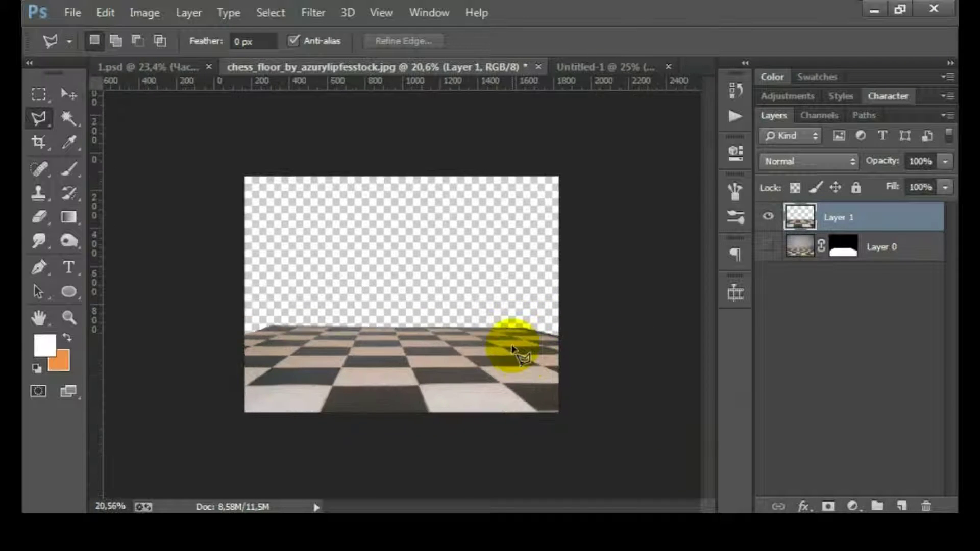
Copy the cloud image into the floor document and place it below the floor layer
key(ctrl+plus)
click(572, 71)
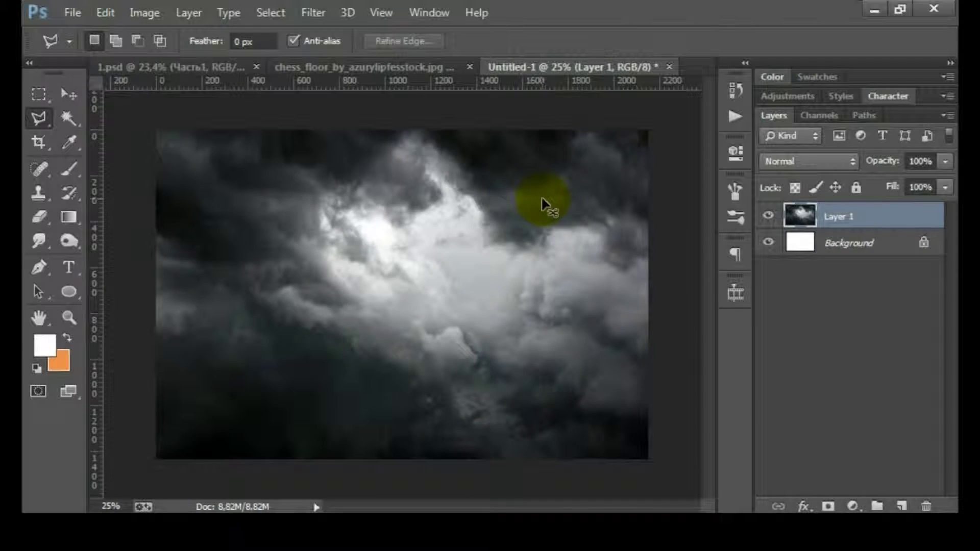
key(ctrl+a)
click(357, 67)
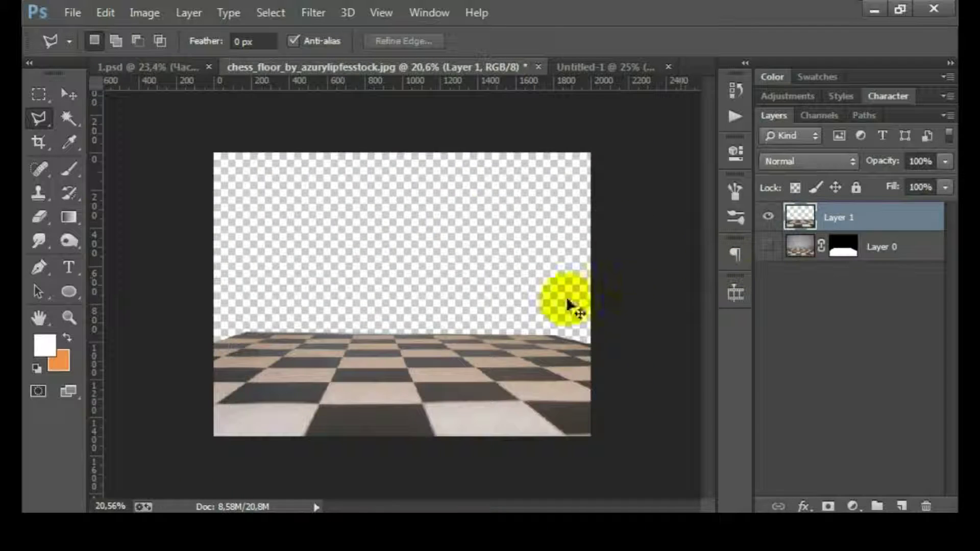
key(ctrl+v)
drag(871, 222, 864, 256)
Delete the old Layer 0 and move the clouds up to cover the top strip
click(899, 280)
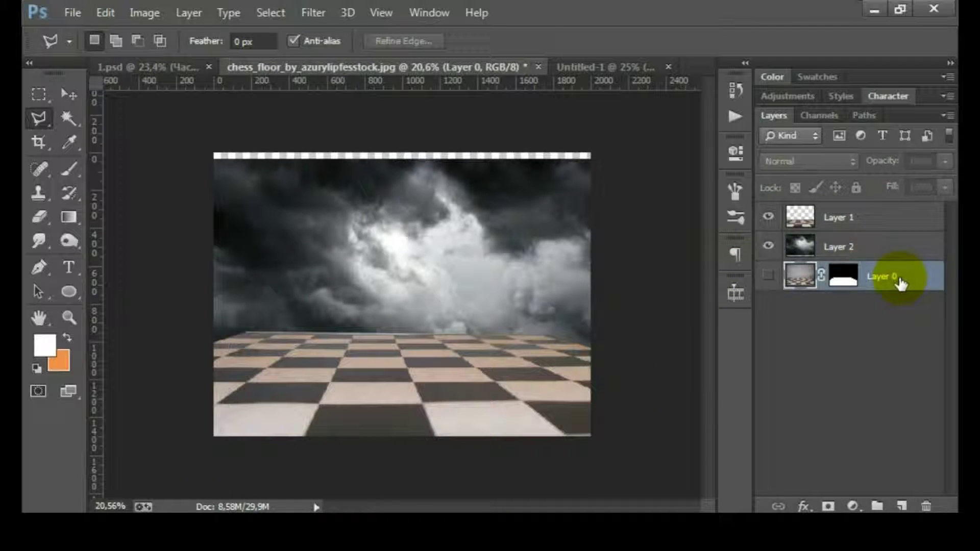
key(Delete)
click(68, 100)
drag(315, 234, 312, 216)
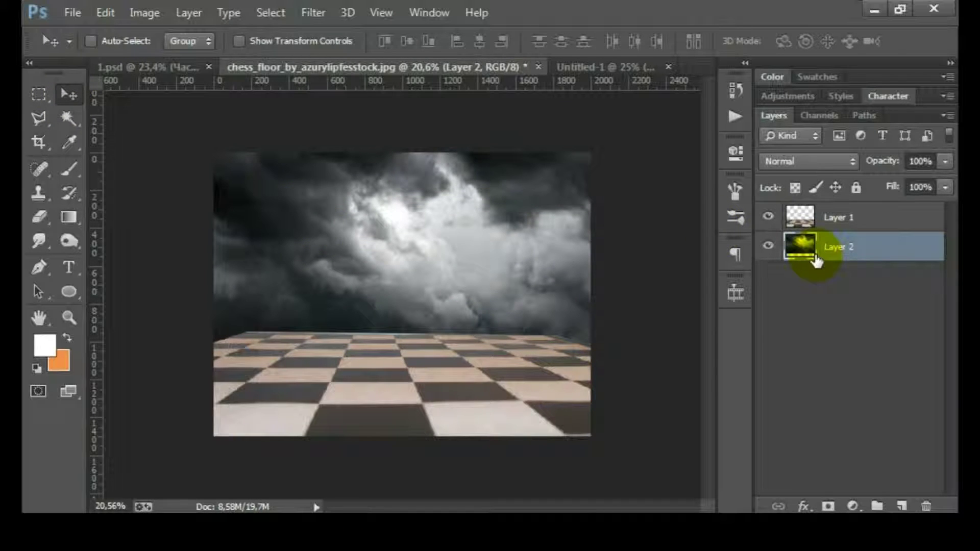
Duplicate the clouds, flip the copy horizontally and shift it to the right
key(ctrl+j)
key(ctrl+t)
right_click(480, 203)
click(536, 477)
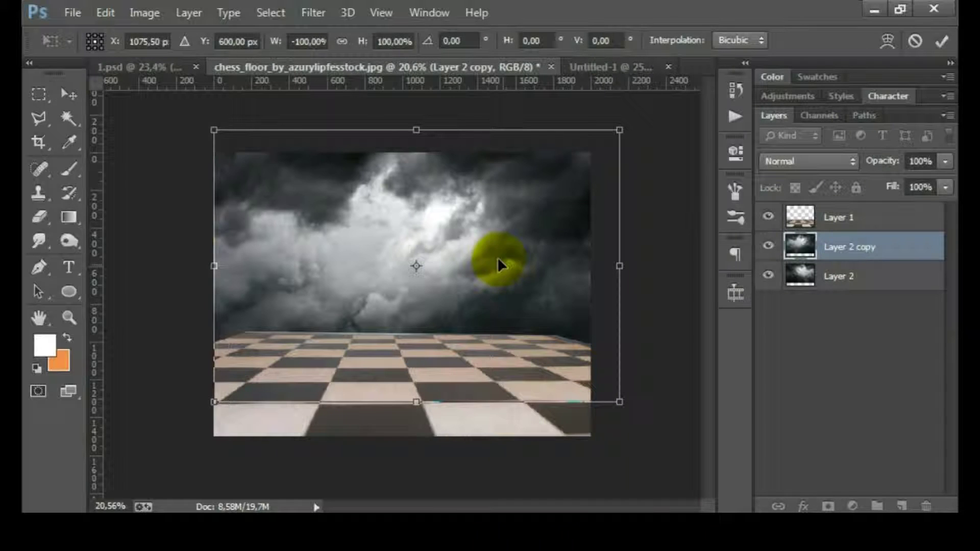
drag(505, 215, 556, 213)
key(Return)
Mask the flipped clouds with a 900 px black brush to blend away the dark left strip
click(829, 507)
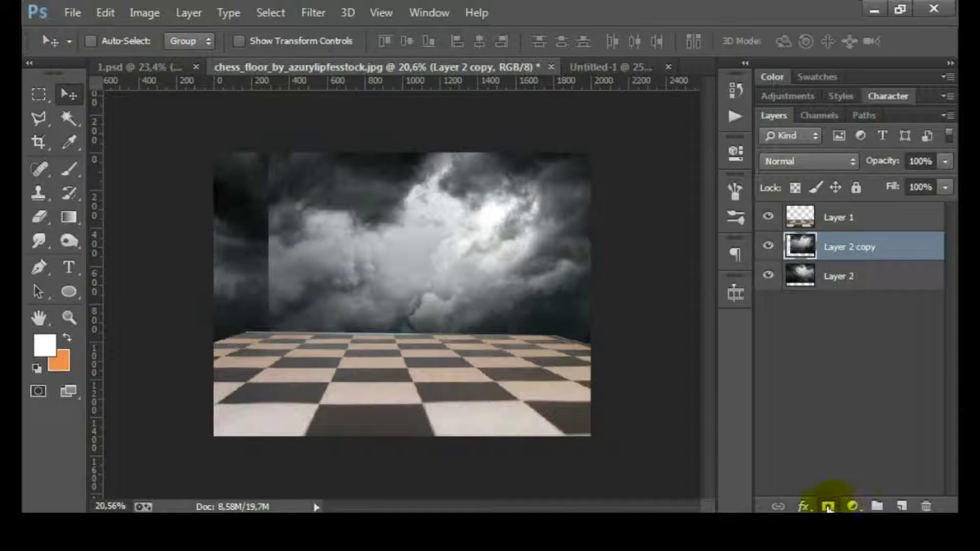
key(b)
key(d)
click(354, 331)
mouse_move(255, 275)
mouse_down()
mouse_move(286, 258)
mouse_move(267, 268)
mouse_up()
key(bracketright)
key(bracketright)
key(bracketright)
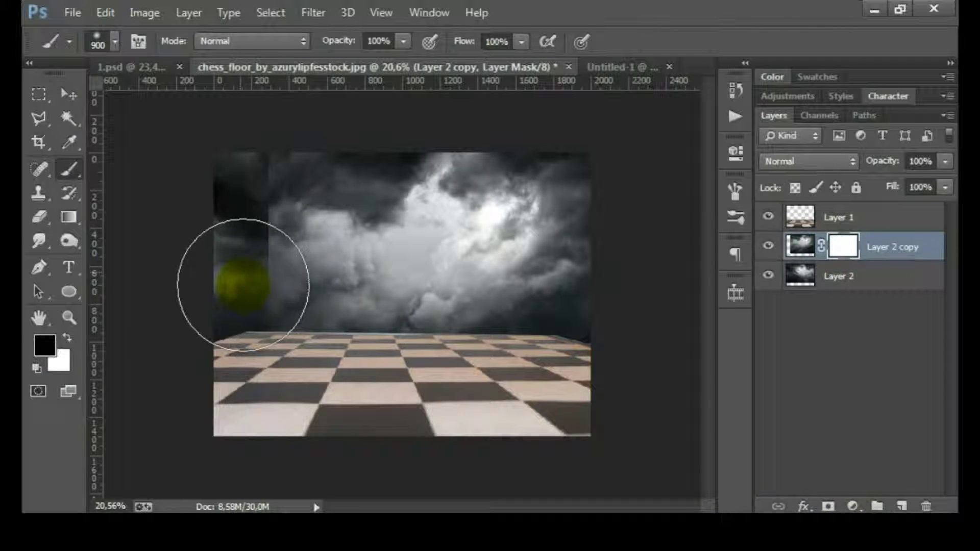
mouse_move(230, 263)
mouse_down()
mouse_move(276, 153)
mouse_move(219, 296)
mouse_up()
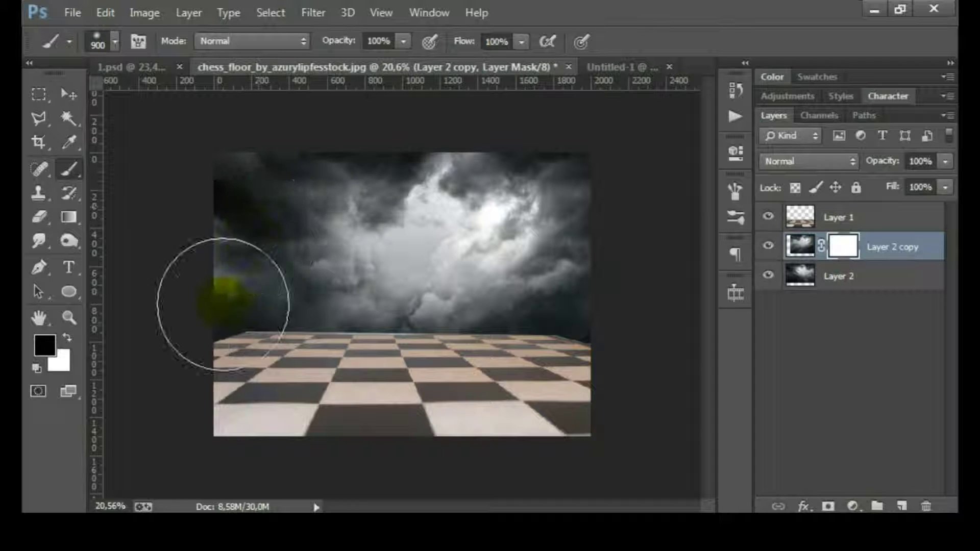
Merge the two cloud layers into a single layer
shift+click(875, 280)
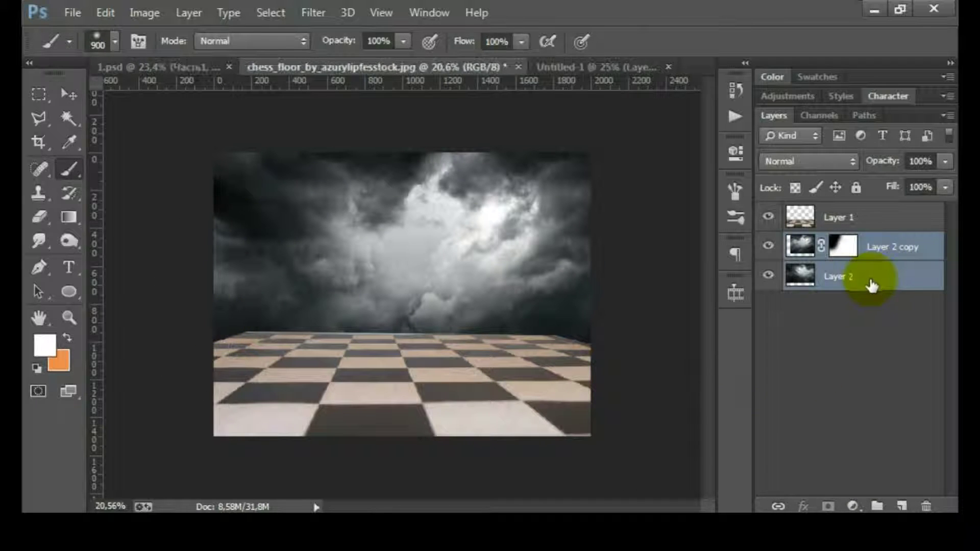
key(ctrl+e)
click(852, 219)
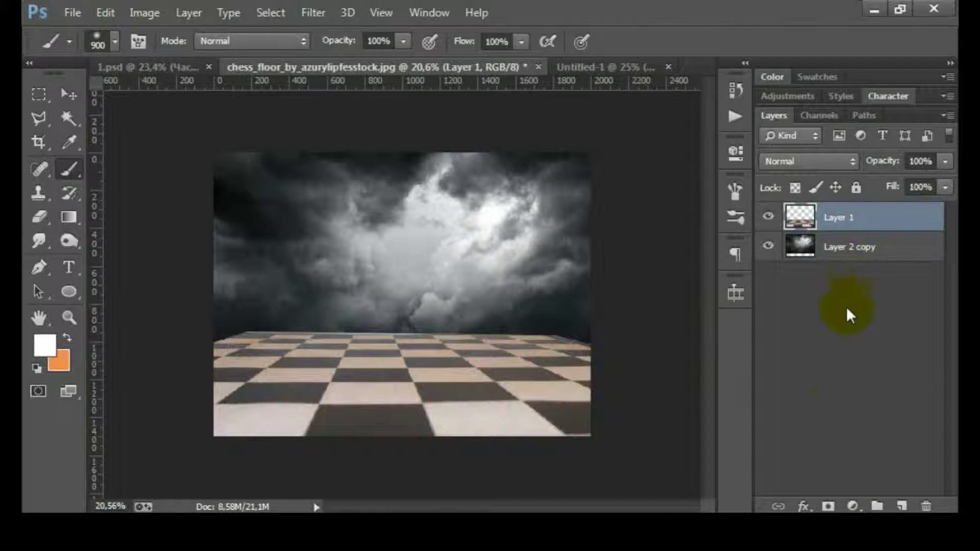
Add a Levels adjustment clipped to the floor with black point 19 and midtones 0.59
click(853, 506)
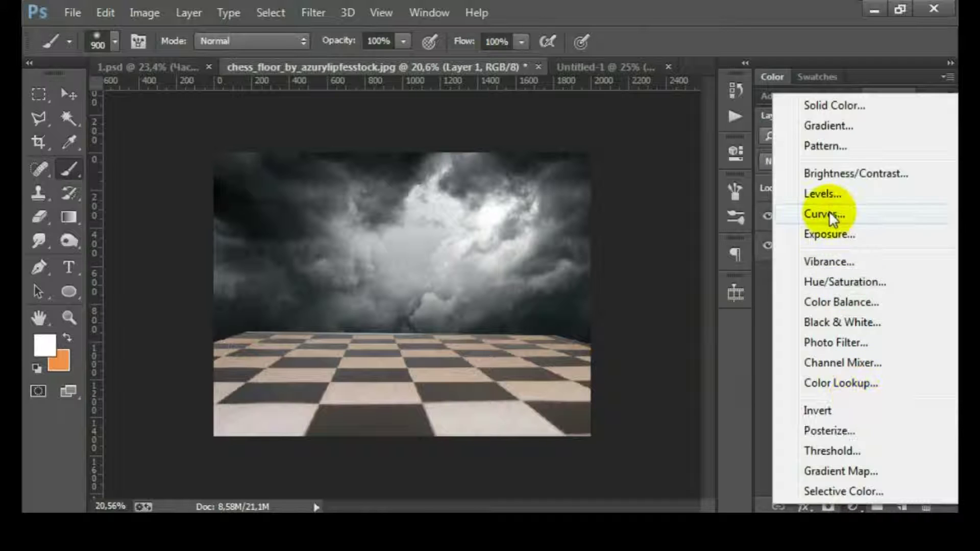
click(824, 193)
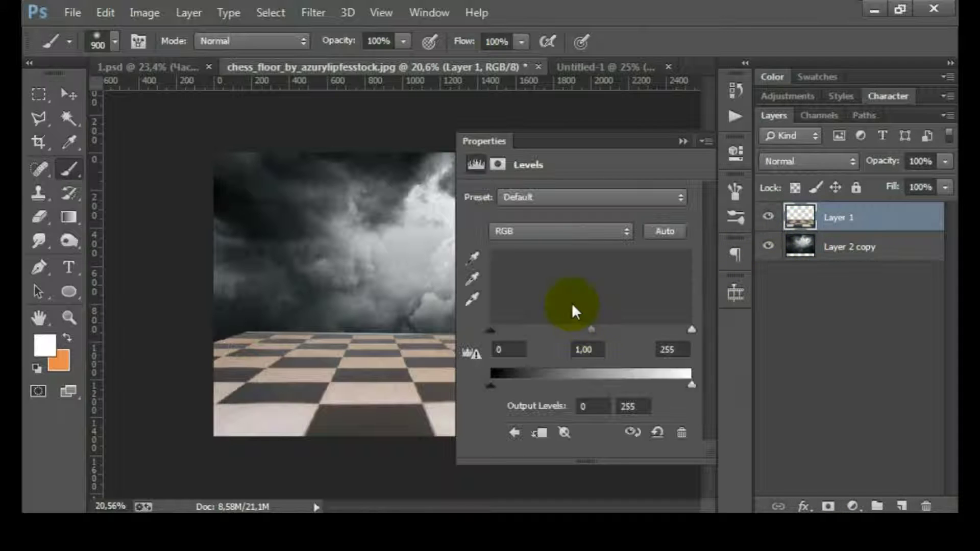
drag(591, 330, 608, 331)
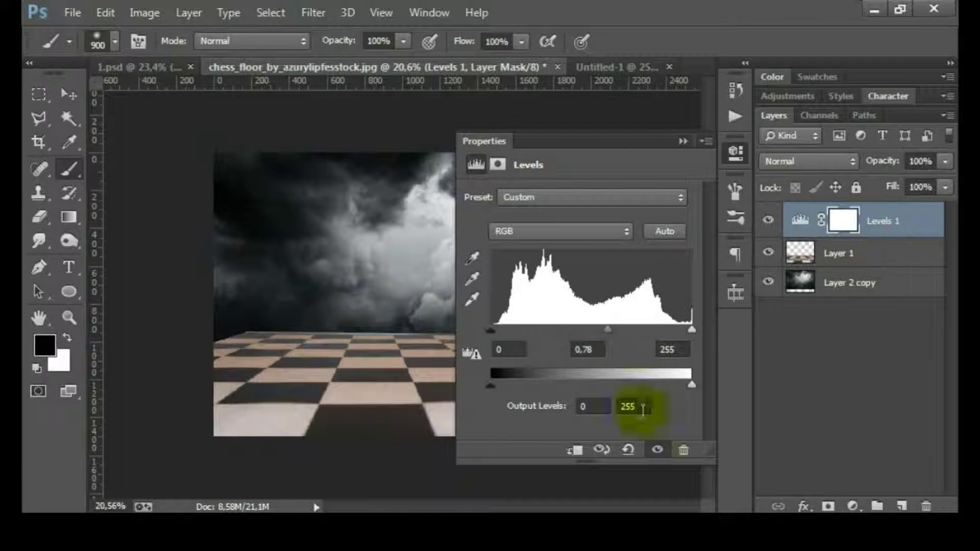
click(575, 450)
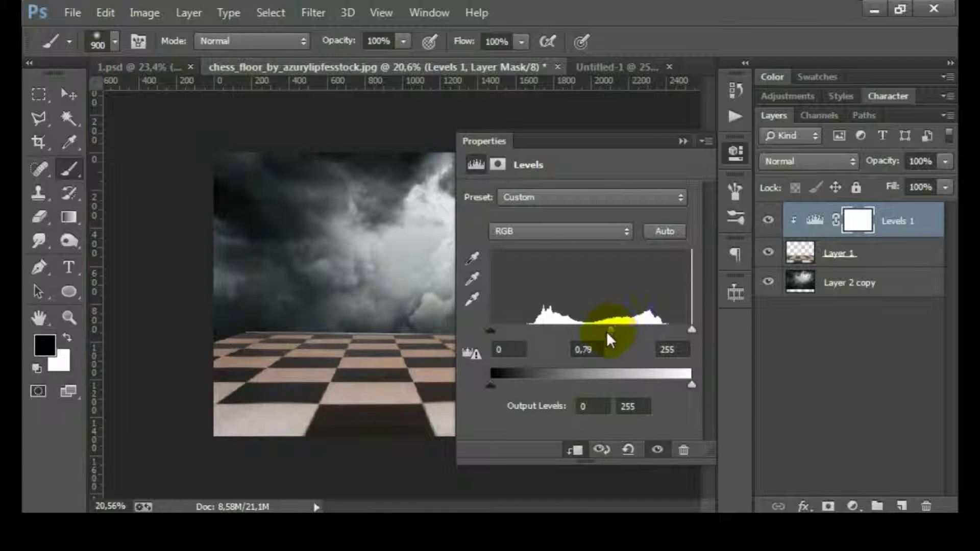
mouse_move(609, 336)
mouse_down()
mouse_move(640, 338)
mouse_move(625, 339)
mouse_up()
drag(491, 330, 505, 331)
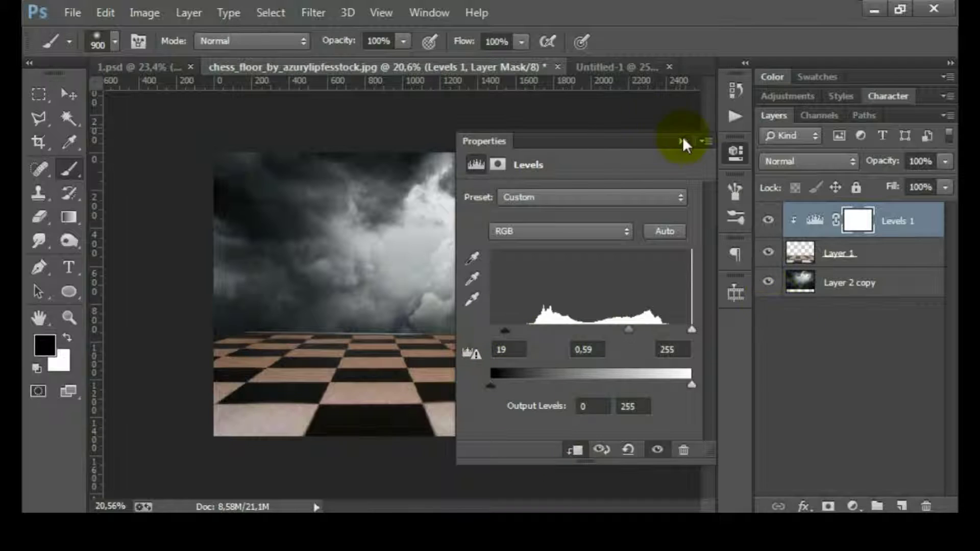
click(683, 142)
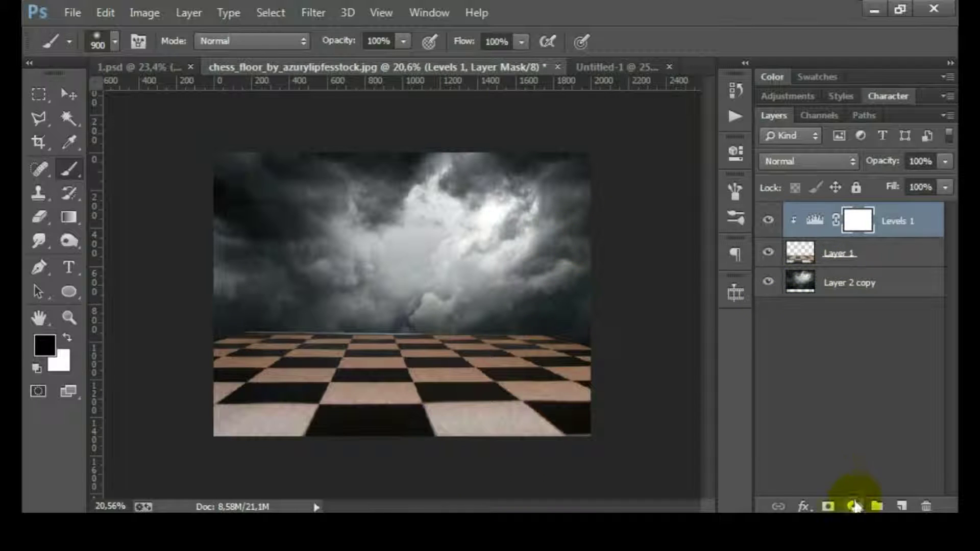
Add a clipped Hue/Saturation adjustment with Saturation -100 and Lightness -25
click(853, 506)
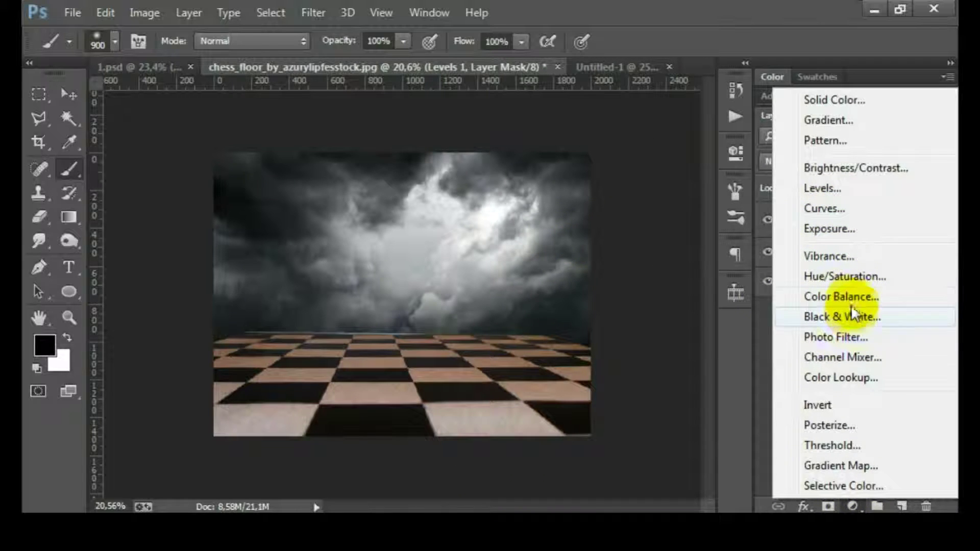
click(845, 277)
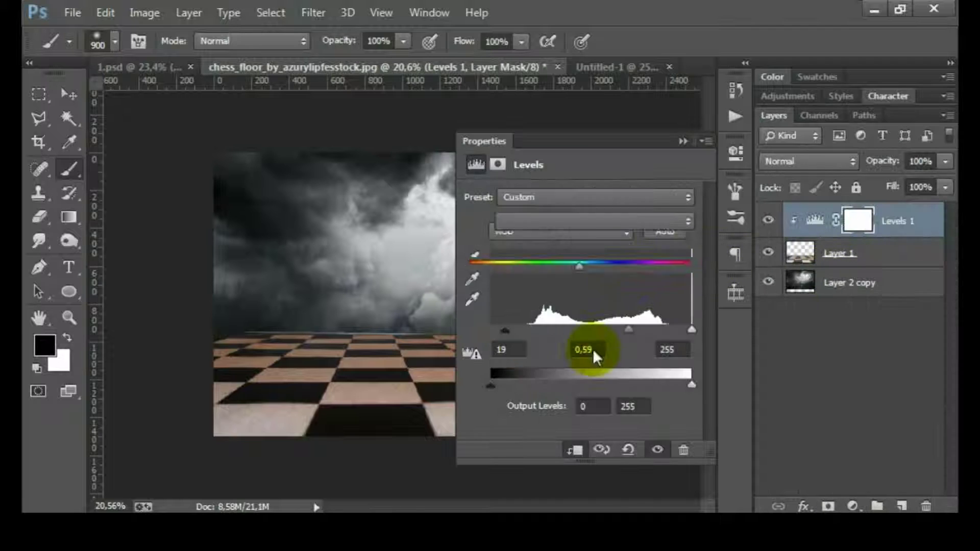
click(574, 450)
drag(579, 304, 442, 317)
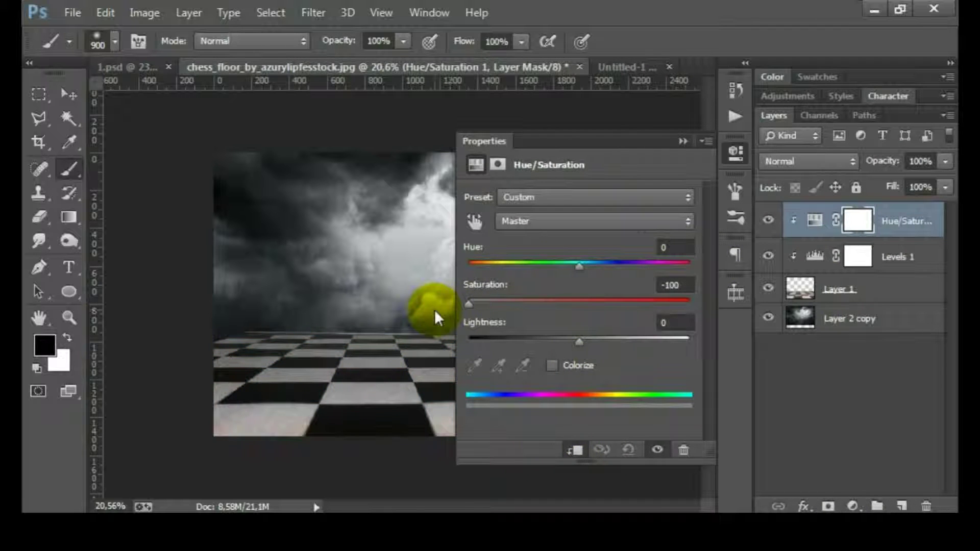
mouse_move(579, 340)
mouse_down()
mouse_move(579, 352)
mouse_move(558, 350)
mouse_move(586, 354)
mouse_move(555, 360)
mouse_up()
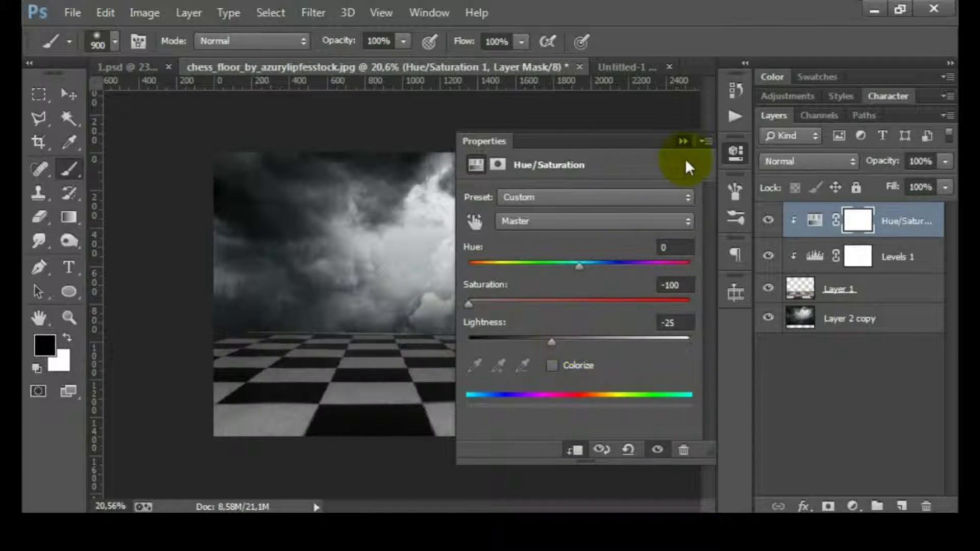
click(684, 140)
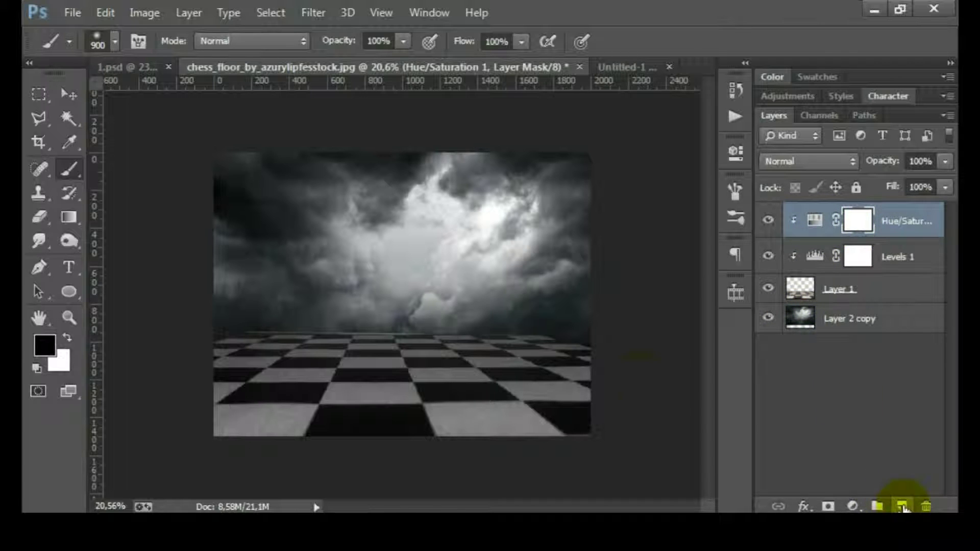
On a new empty layer, choose the 129 cloud brush at about 489 px
click(902, 507)
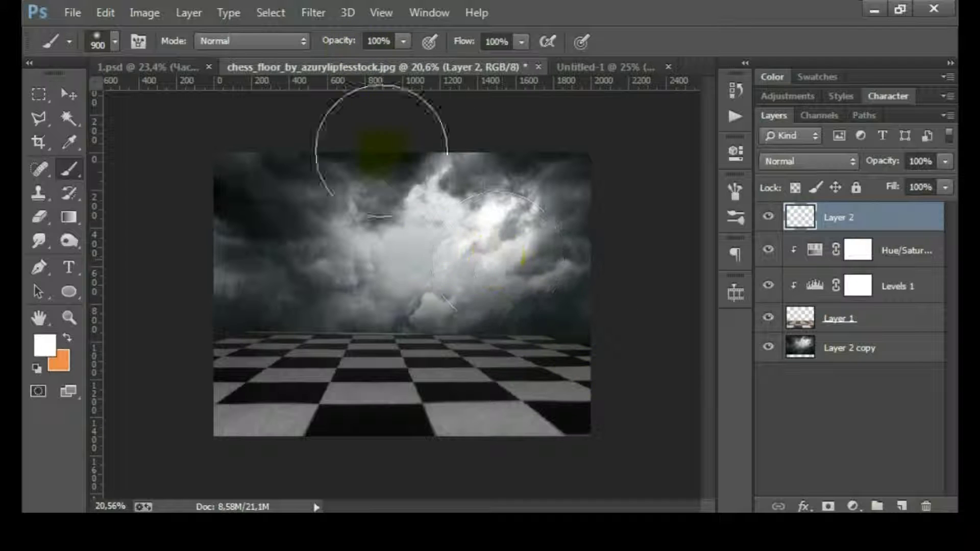
right_click(392, 228)
scroll(546, 401, down, 3)
scroll(551, 405, down, 2)
scroll(551, 404, down, 3)
click(564, 411)
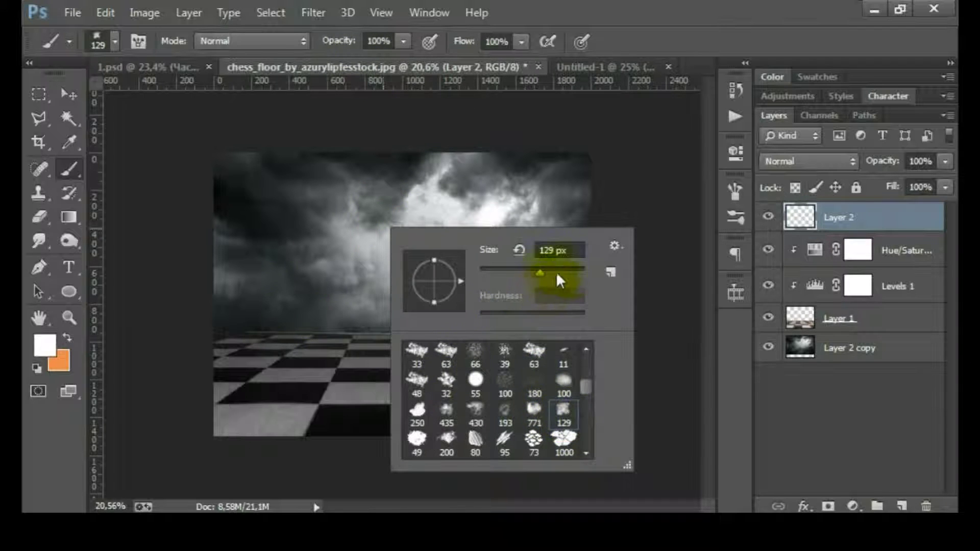
drag(557, 276, 573, 271)
key(Return)
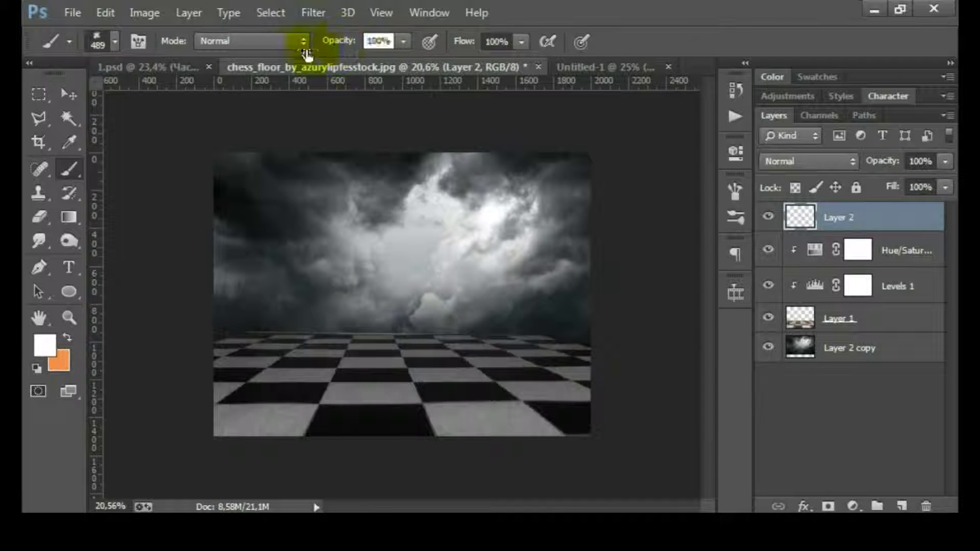
text(32)
Paint white fog along the horizon with a 600 px brush at 43% flow, then duplicate the fog layer
drag(466, 41, 431, 40)
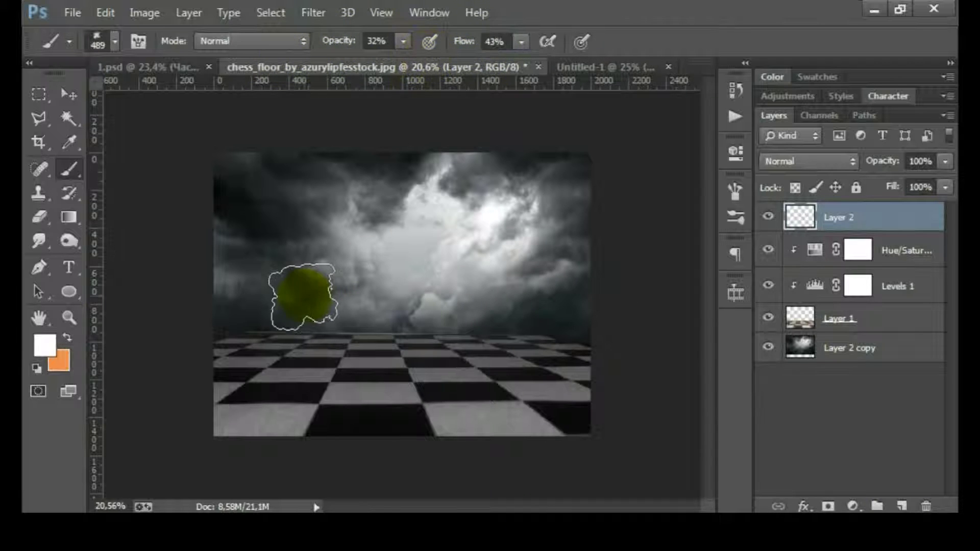
key(bracketright)
key(bracketright)
key(bracketright)
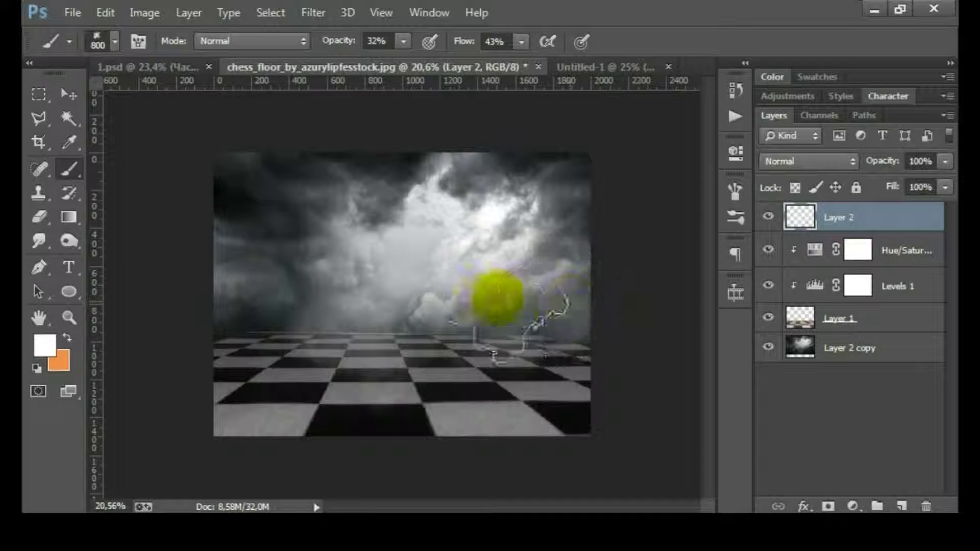
key(bracketleft)
key(bracketleft)
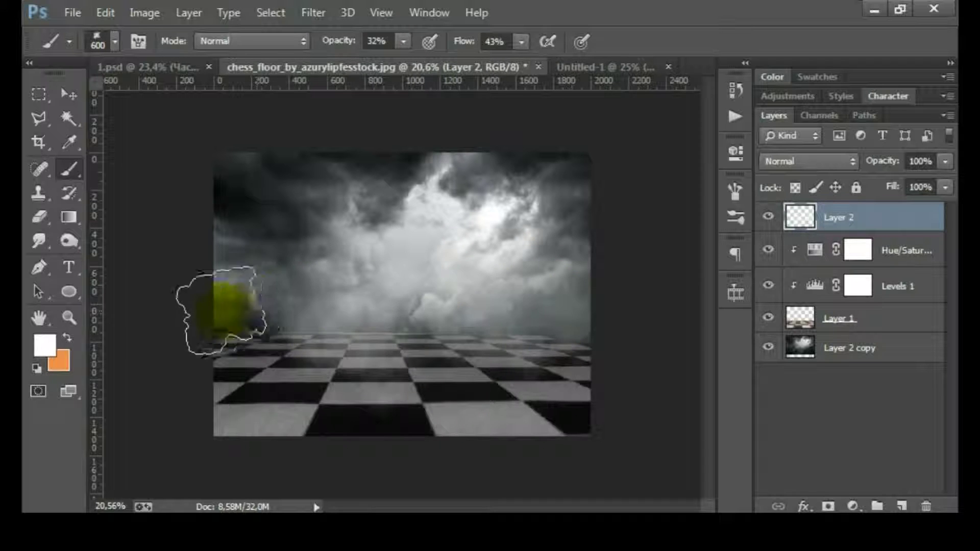
mouse_move(306, 304)
mouse_down()
mouse_move(591, 296)
mouse_move(429, 309)
mouse_up()
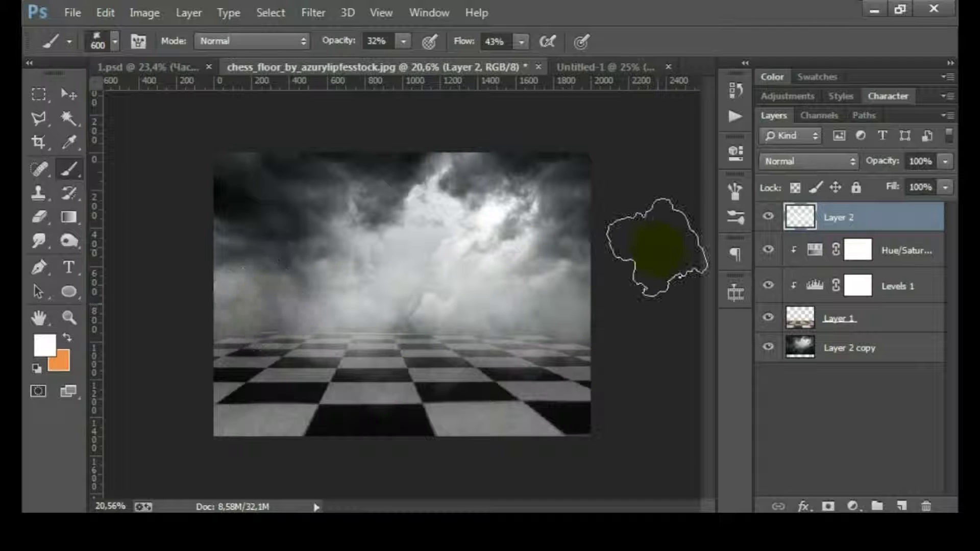
key(ctrl+j)
click(810, 161)
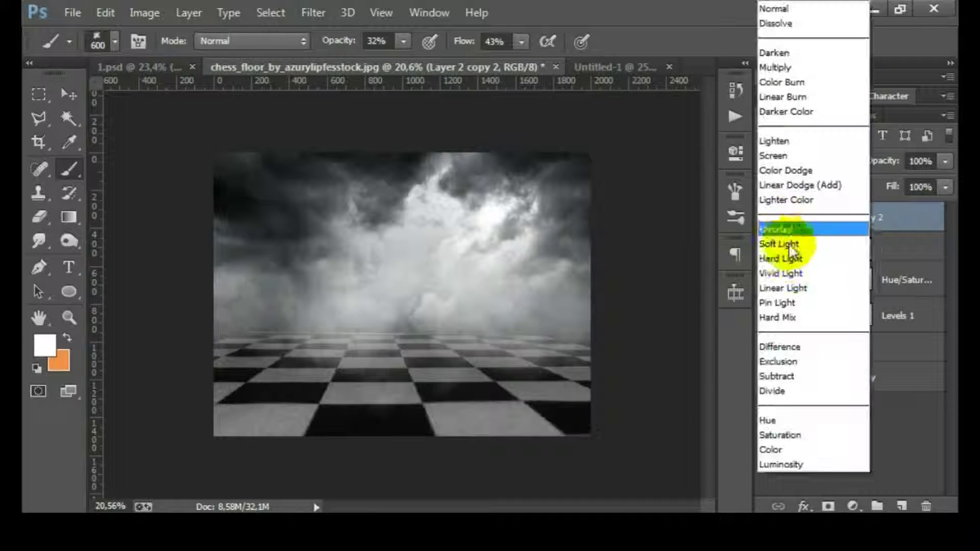
Set the fog copy to Soft Light and blur it with a 20 px Gaussian Blur
click(799, 243)
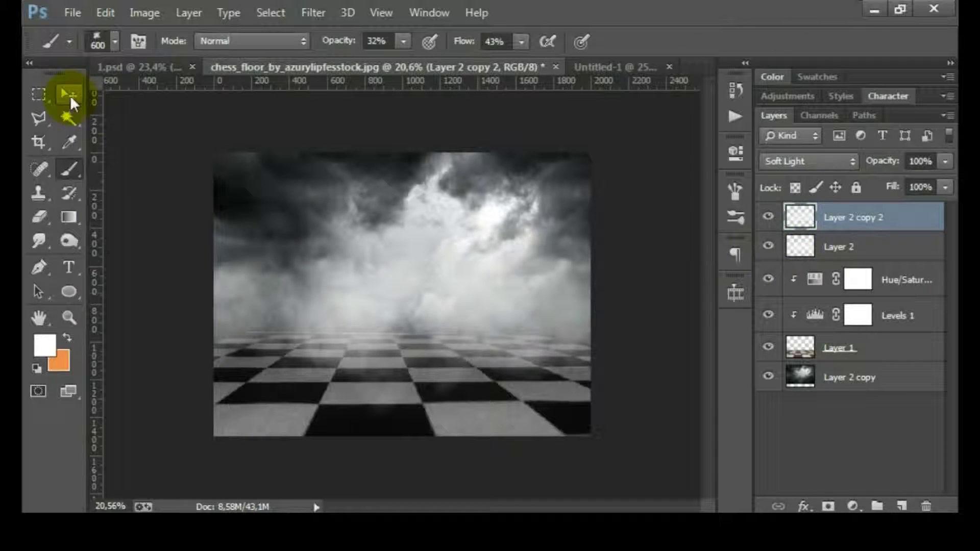
click(69, 95)
drag(440, 286, 437, 293)
click(313, 12)
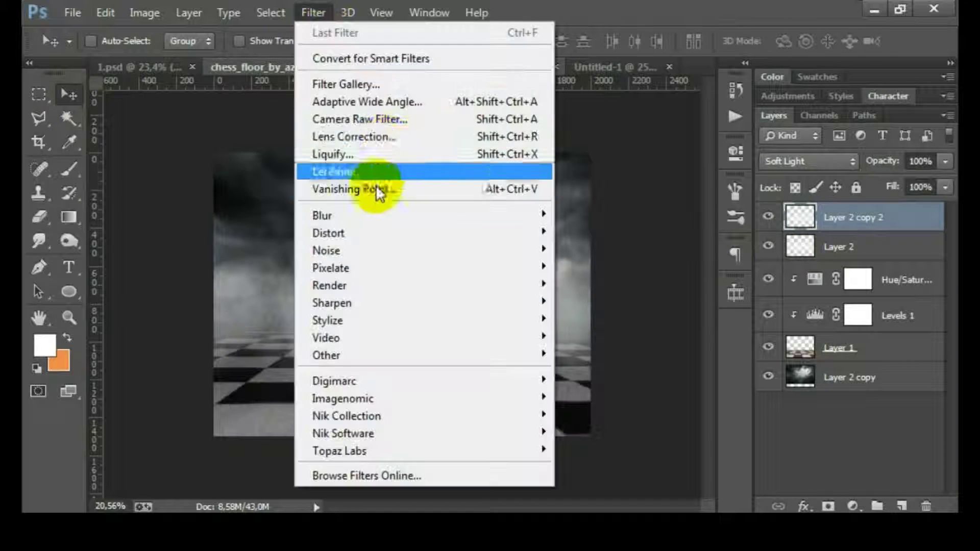
mouse_move(323, 215)
click(612, 343)
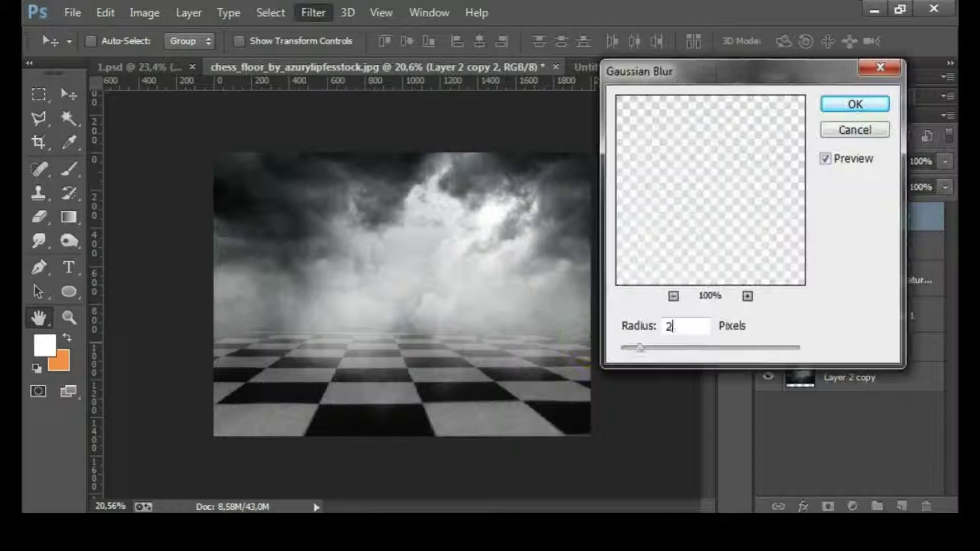
text(0)
key(Return)
Erase the fog from the near floor on Layer 2 with a 900 px eraser
click(857, 248)
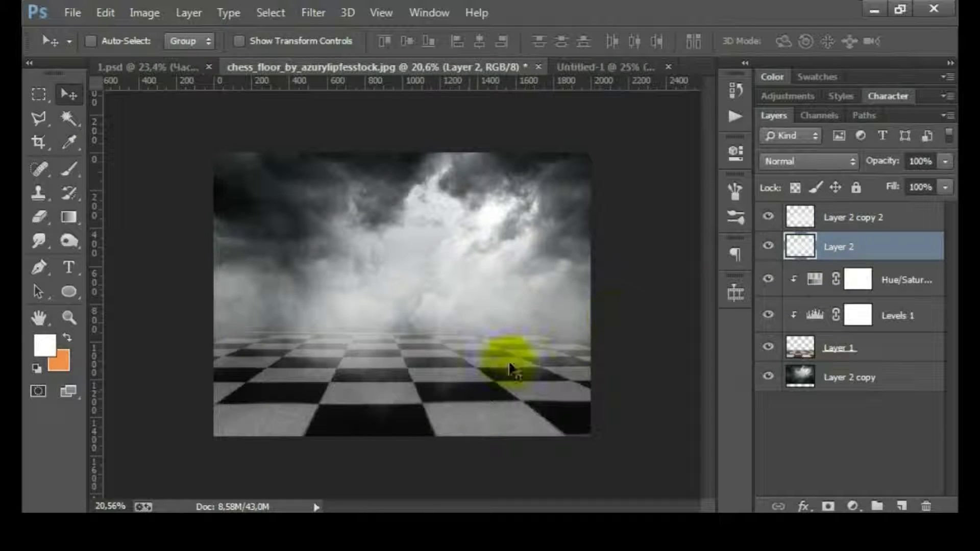
key(e)
key(bracketright)
key(bracketright)
key(bracketright)
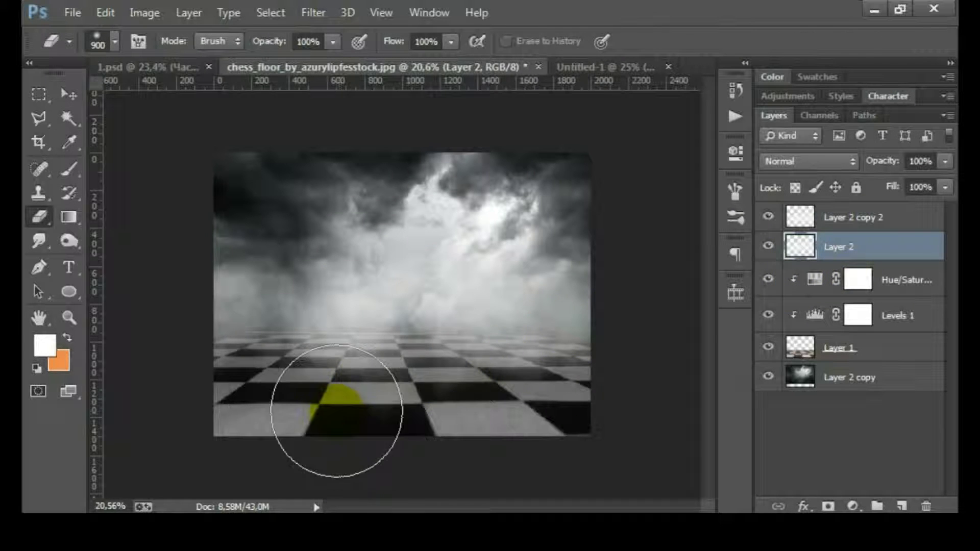
drag(337, 411, 498, 421)
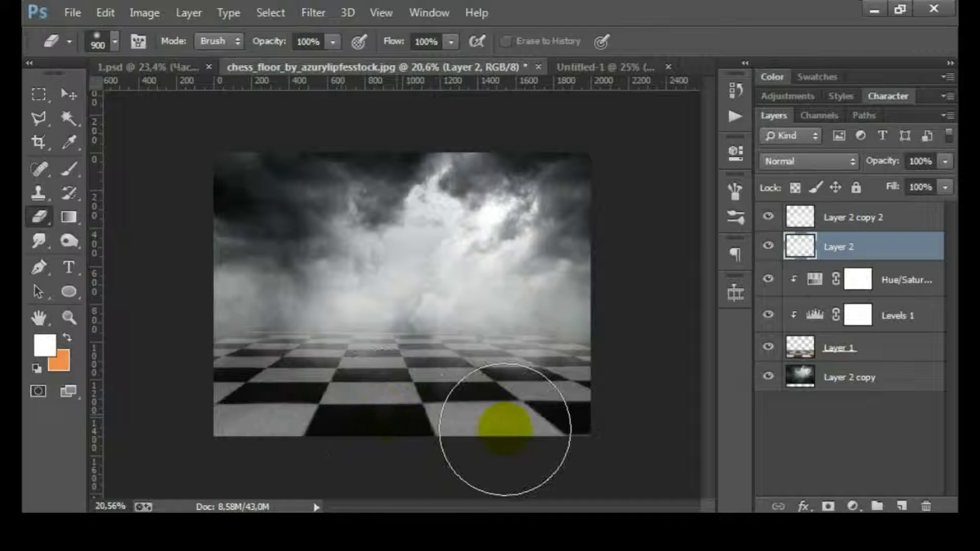
click(849, 219)
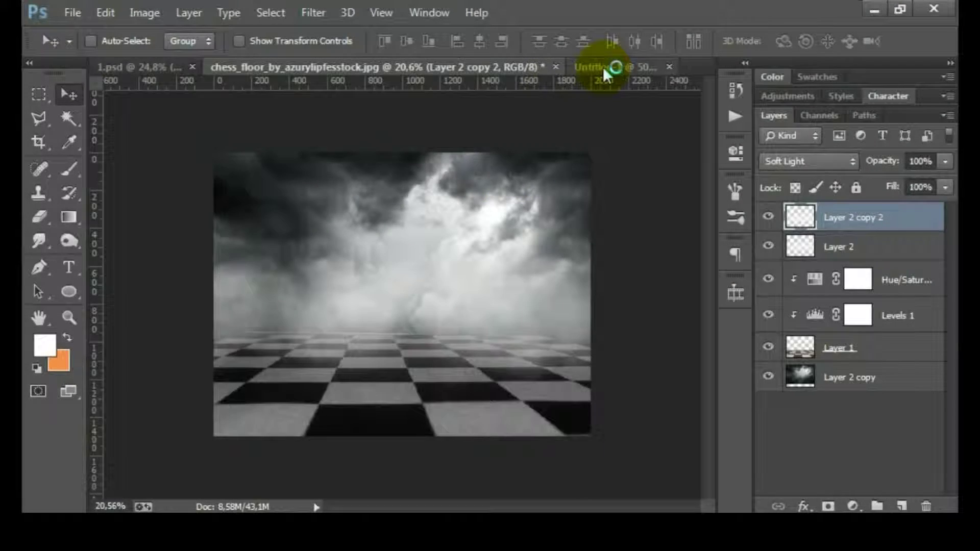
Select all the background layers and group them into Group 1
click(608, 67)
ctrl+click(792, 220)
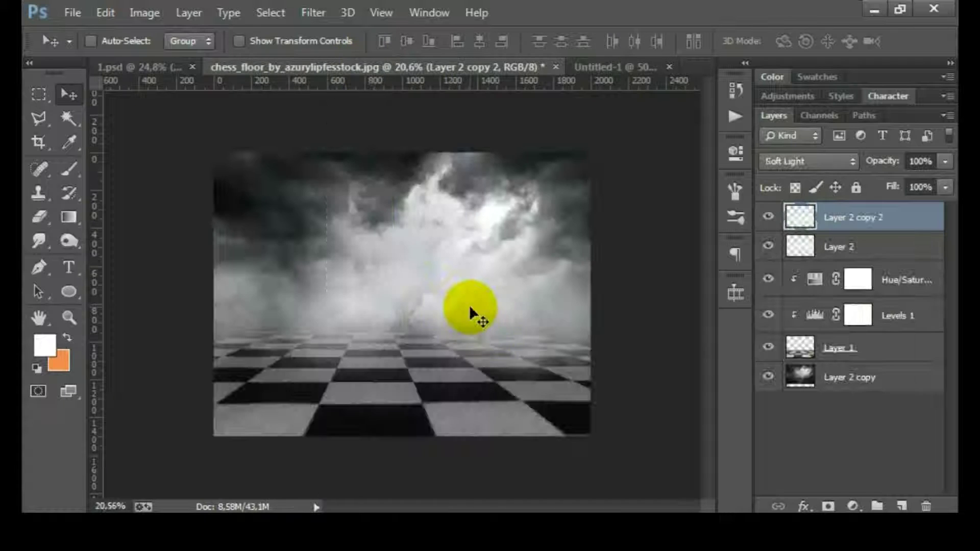
shift+click(885, 380)
key(ctrl+g)
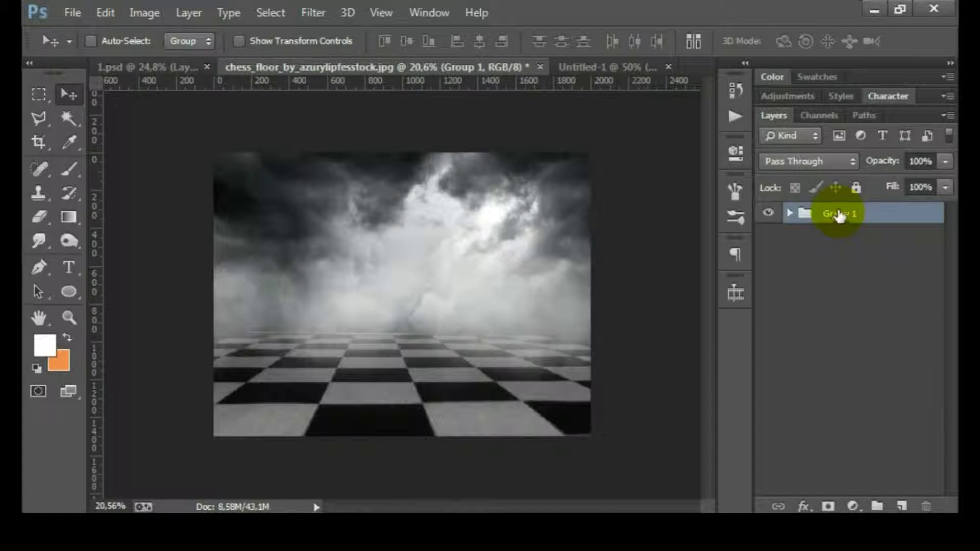
text(BG)
Label the BG group red and drag the Alice girl onto the chessboard floor
right_click(838, 216)
click(720, 413)
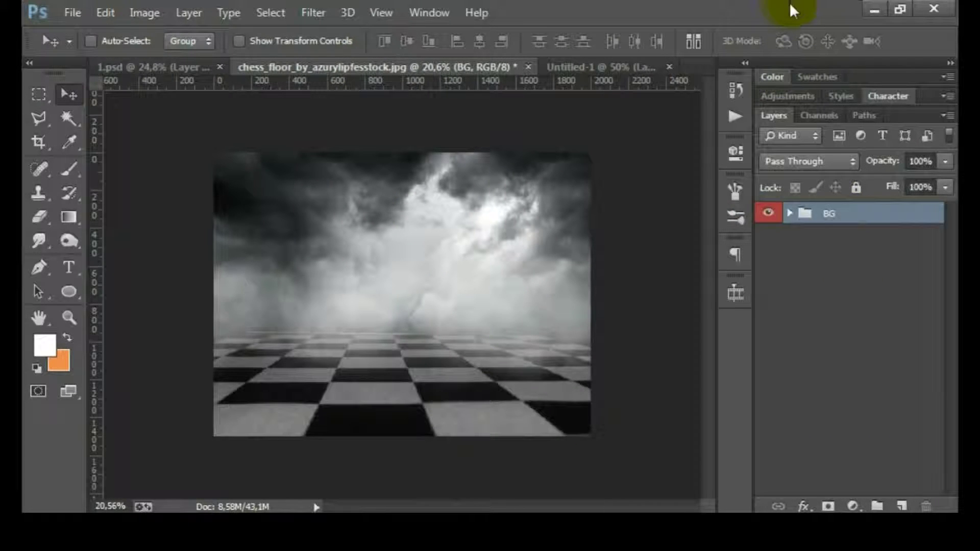
drag(791, 13, 189, 219)
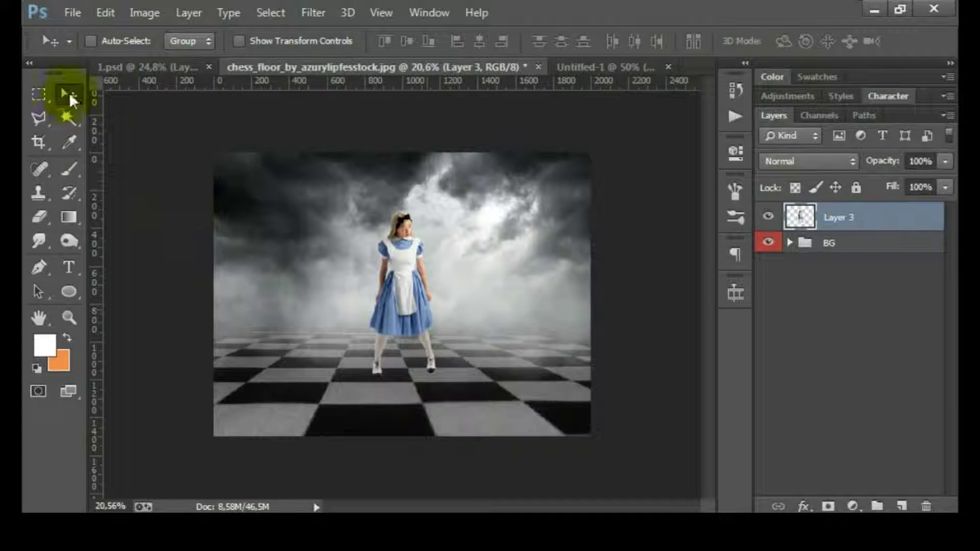
drag(415, 301, 415, 322)
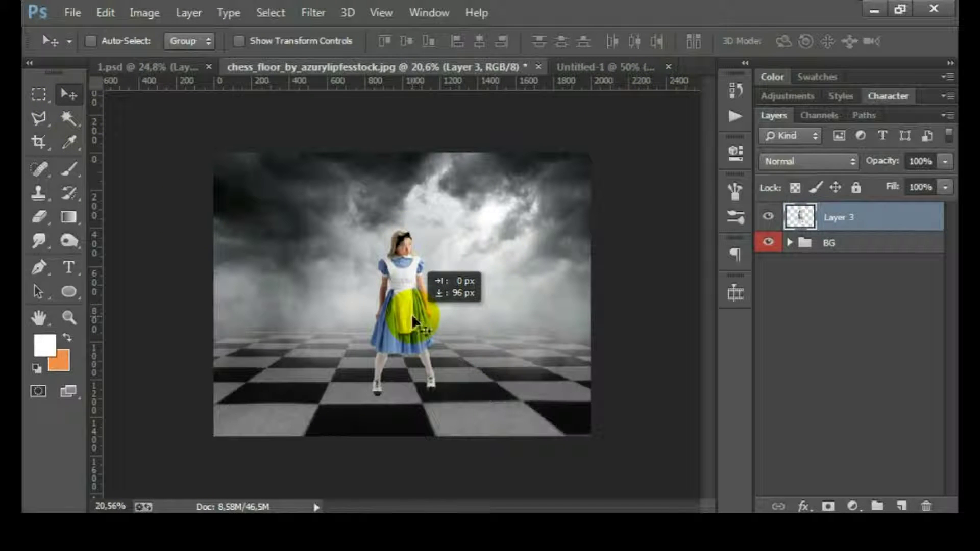
Name the girl's layer модель and duplicate it as модель copy
key(ctrl+0)
text(модель)
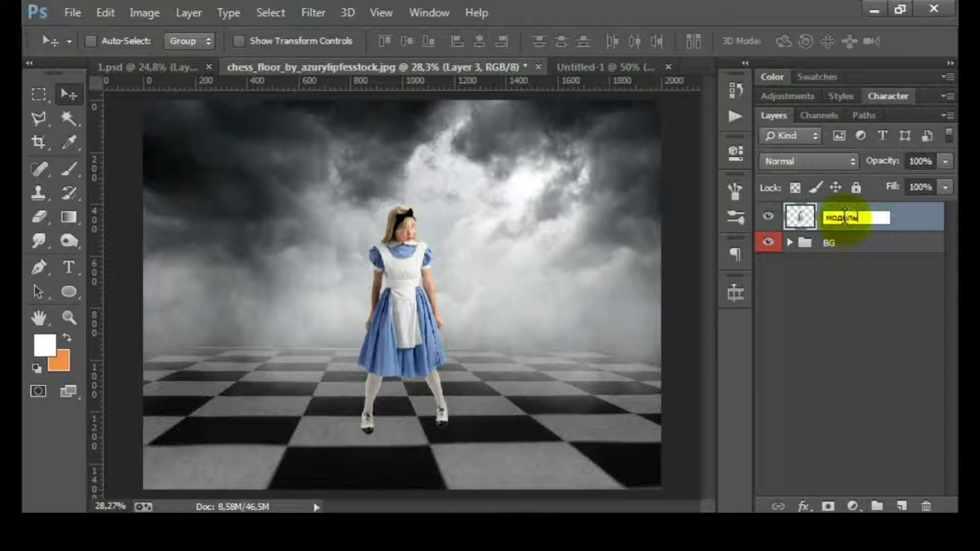
key(Return)
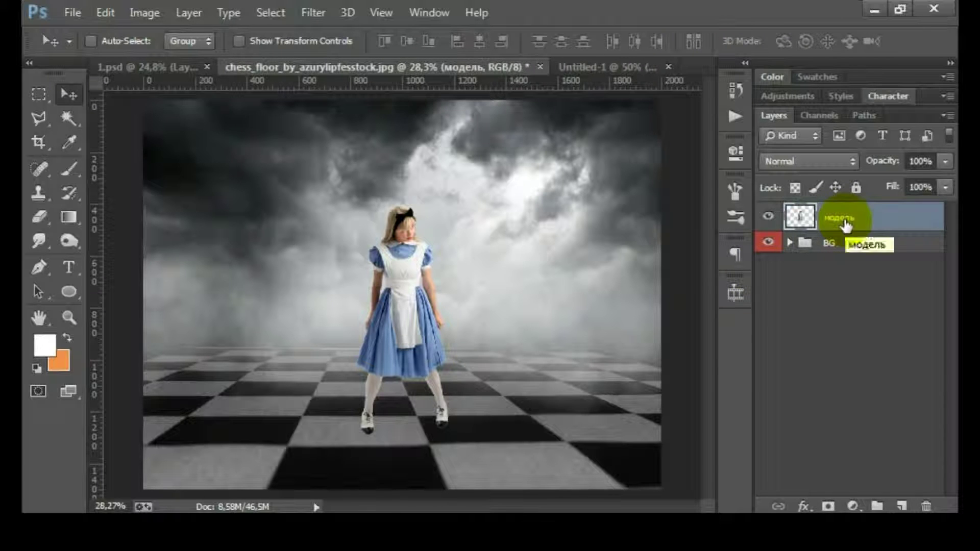
scroll(507, 337, down, 1)
key(ctrl+j)
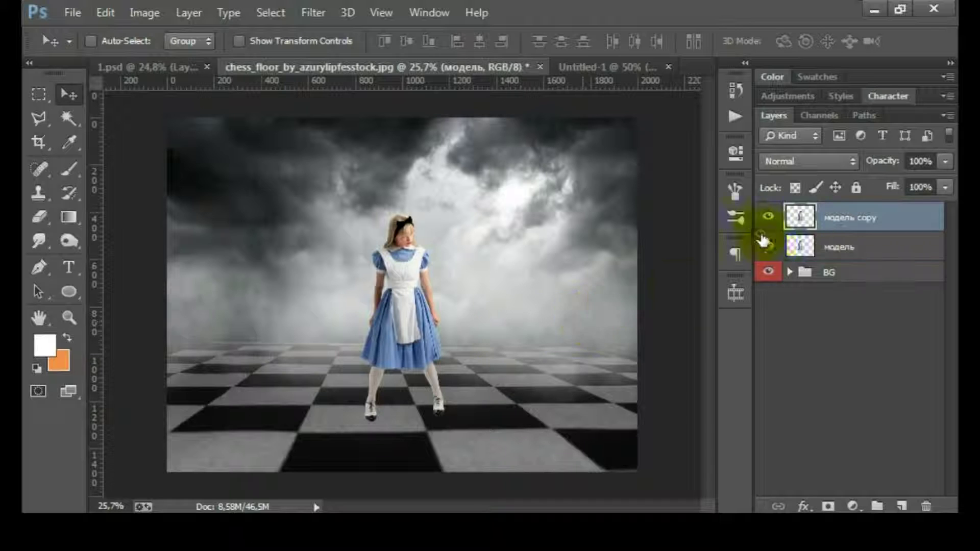
Make the girl copy a smart object; in Camera Raw, raise contrast, lower highlights, lift shadows
right_click(921, 223)
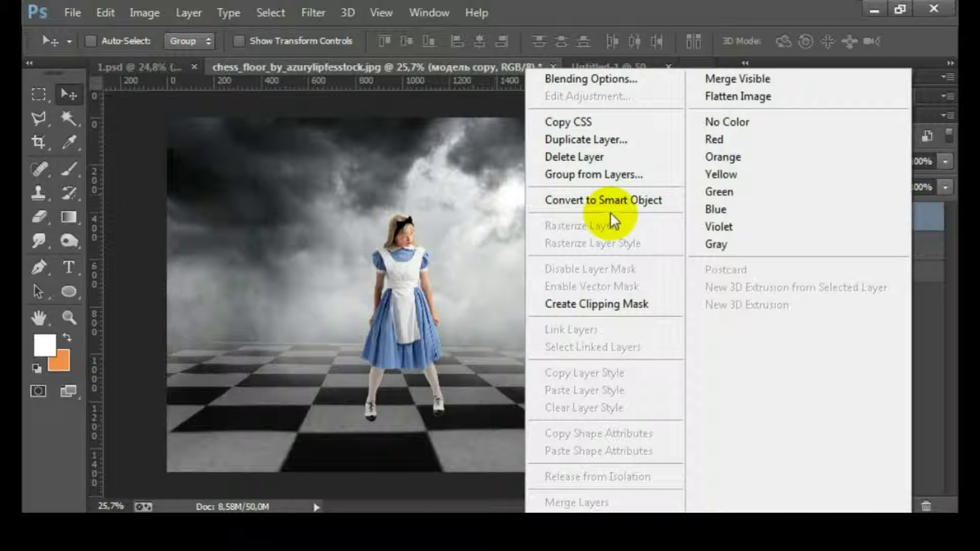
click(492, 247)
click(313, 13)
click(405, 122)
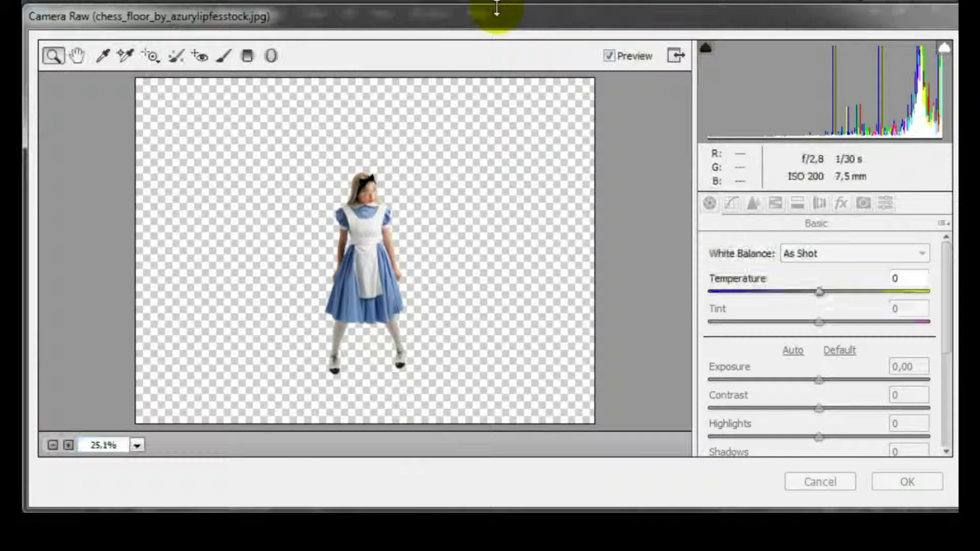
scroll(842, 358, down, 3)
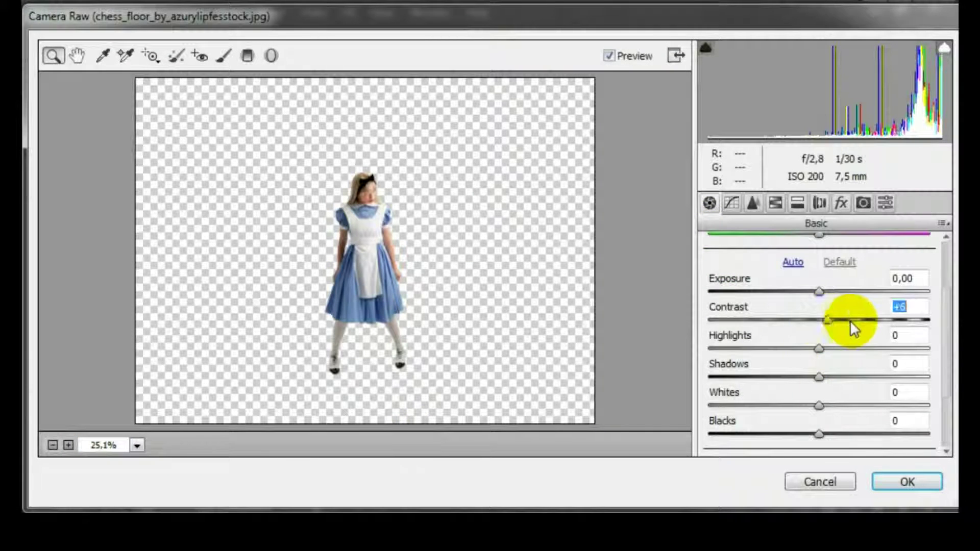
drag(851, 323, 882, 320)
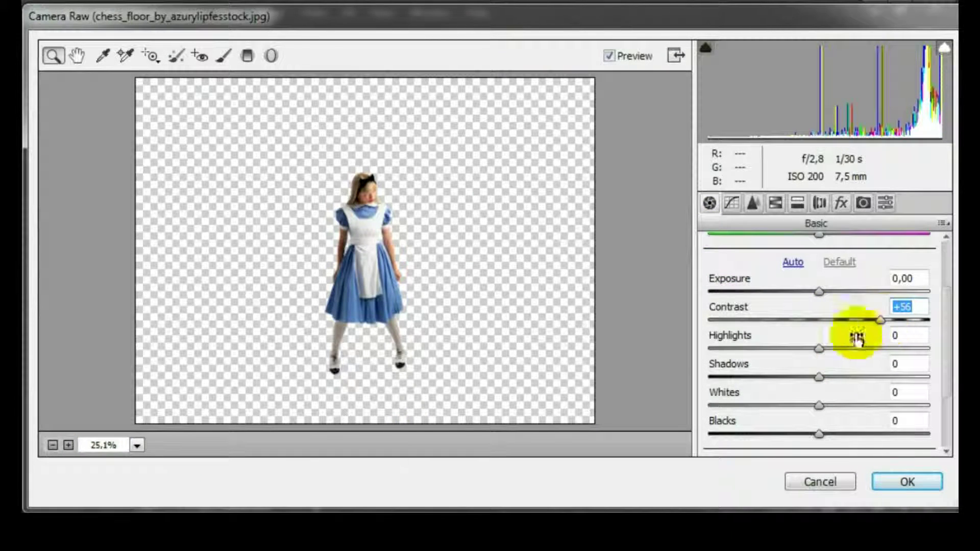
drag(774, 357, 764, 358)
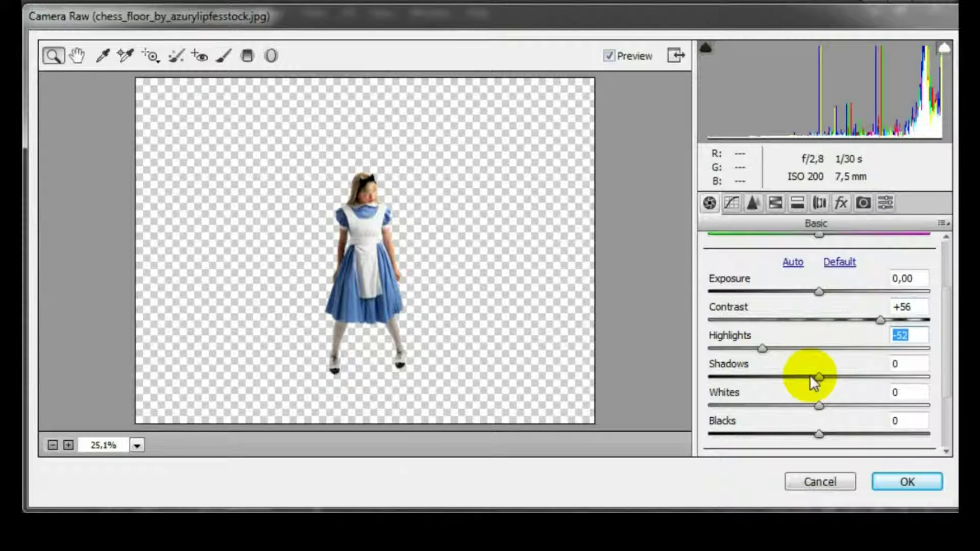
drag(819, 376, 868, 374)
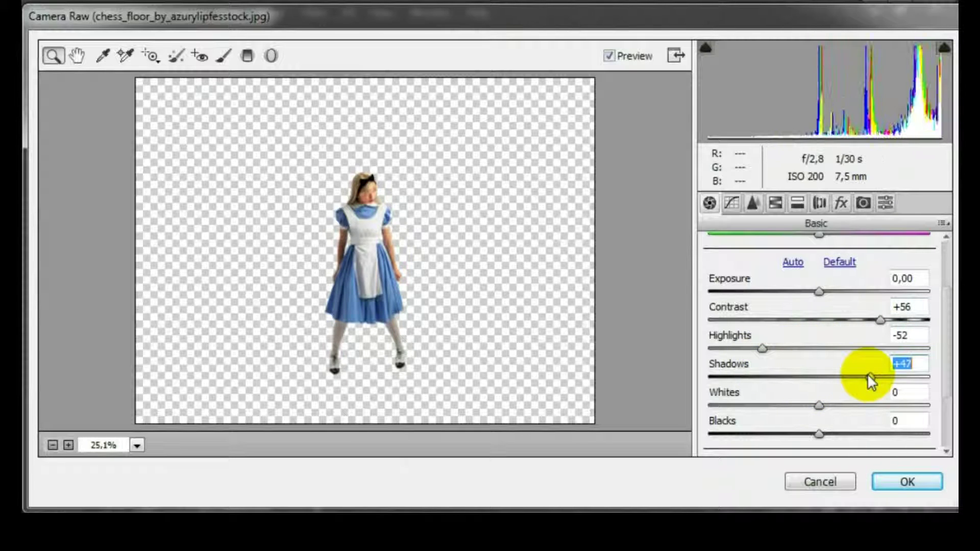
drag(868, 373, 874, 378)
Brighten whites, adjust blacks, set clarity around +27 and slightly less contrast, then apply the filter
mouse_move(819, 406)
mouse_down()
mouse_move(845, 406)
mouse_move(792, 436)
mouse_up()
scroll(821, 395, down, 3)
drag(819, 390, 853, 391)
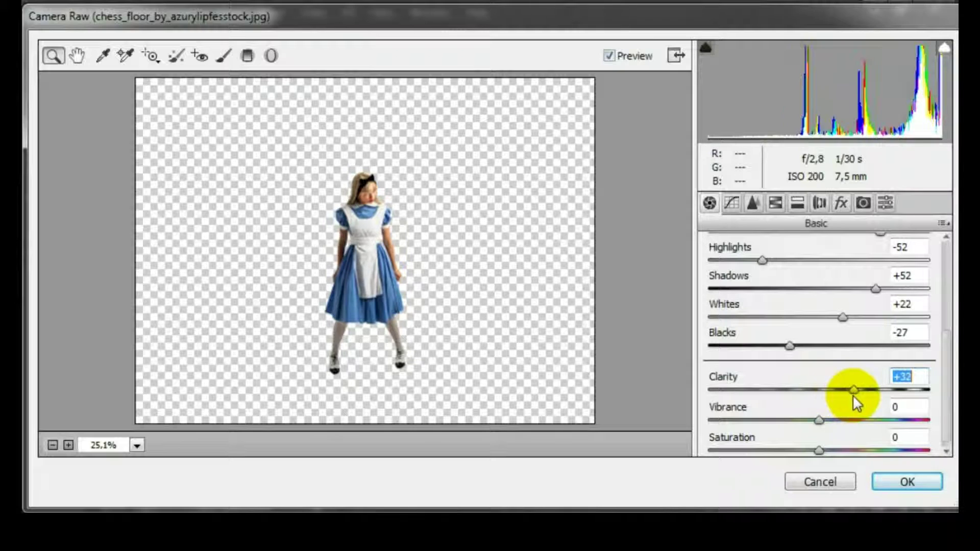
drag(763, 260, 775, 261)
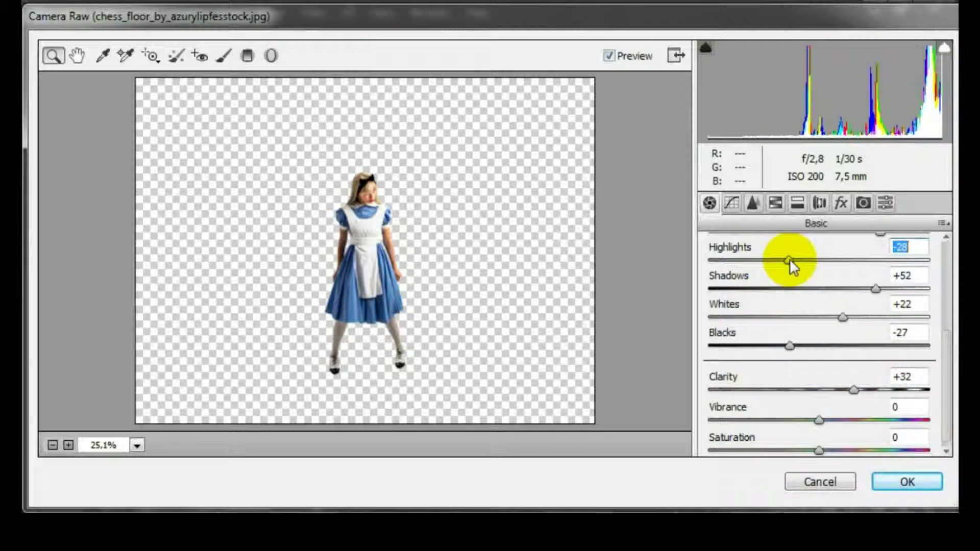
drag(790, 346, 804, 347)
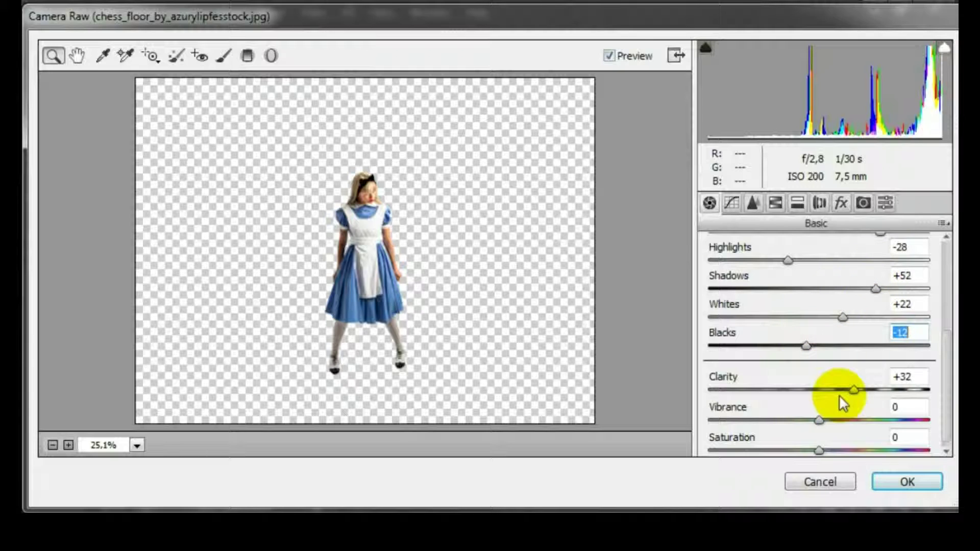
drag(853, 389, 849, 389)
scroll(848, 353, up, 2)
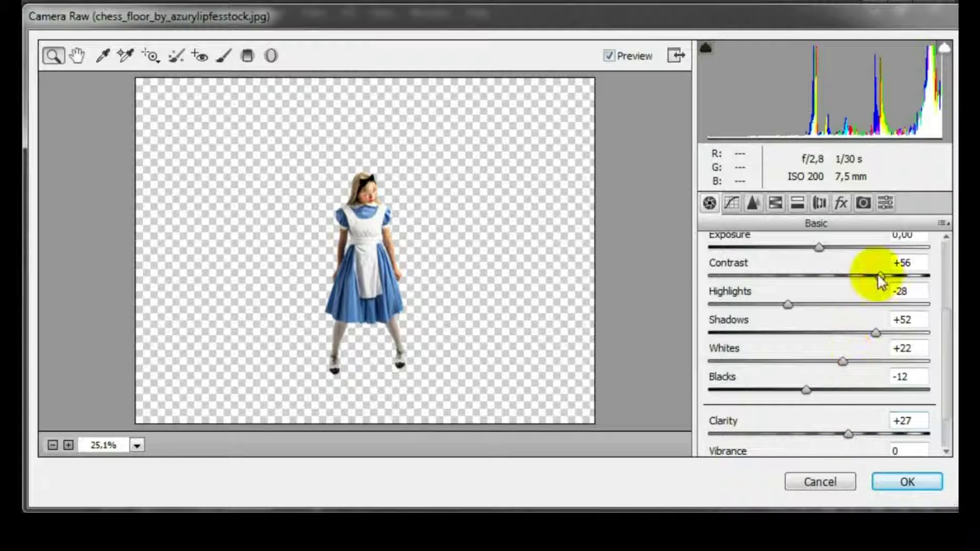
drag(894, 277, 877, 277)
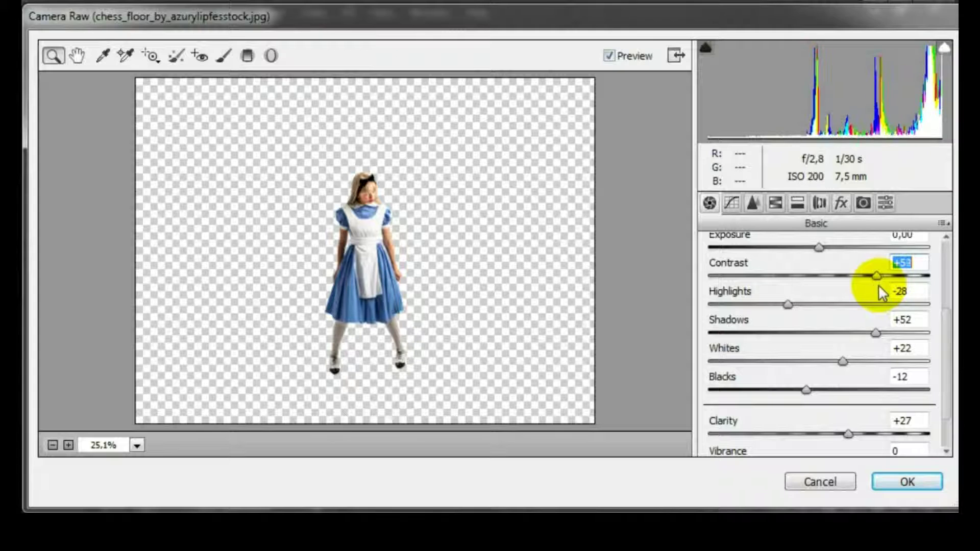
click(902, 480)
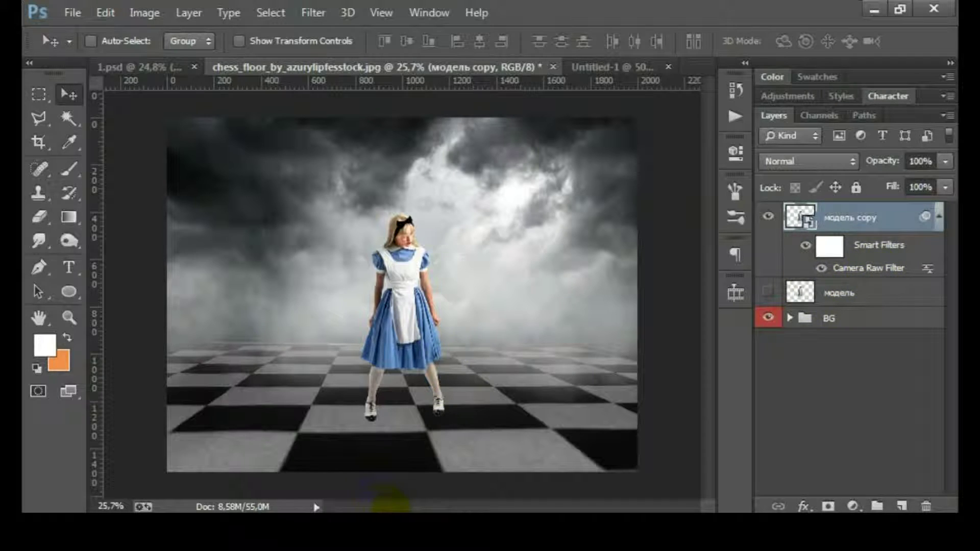
Reopen Camera Raw: Contrast +67, slightly darker highlights, Shadows +33, Blacks -17
key(shift+ctrl+a)
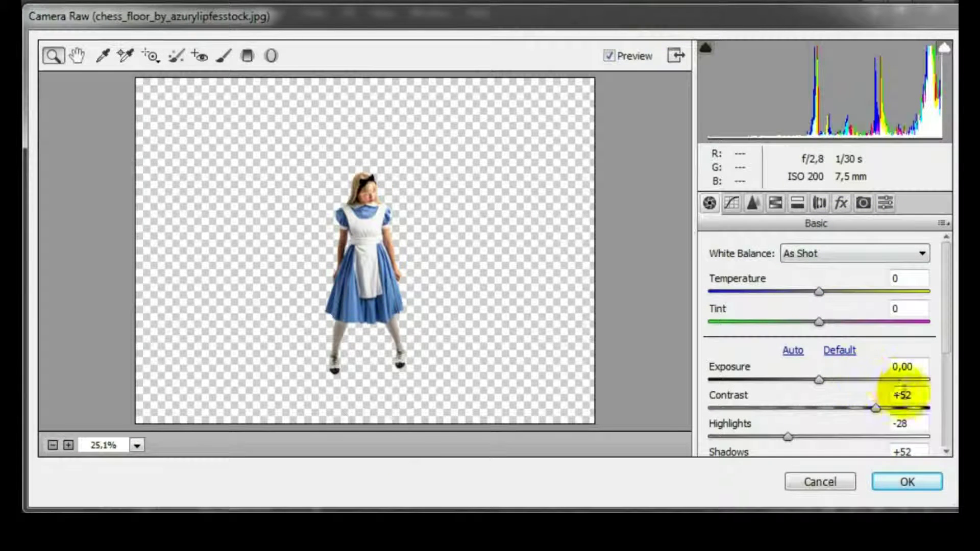
drag(886, 408, 893, 410)
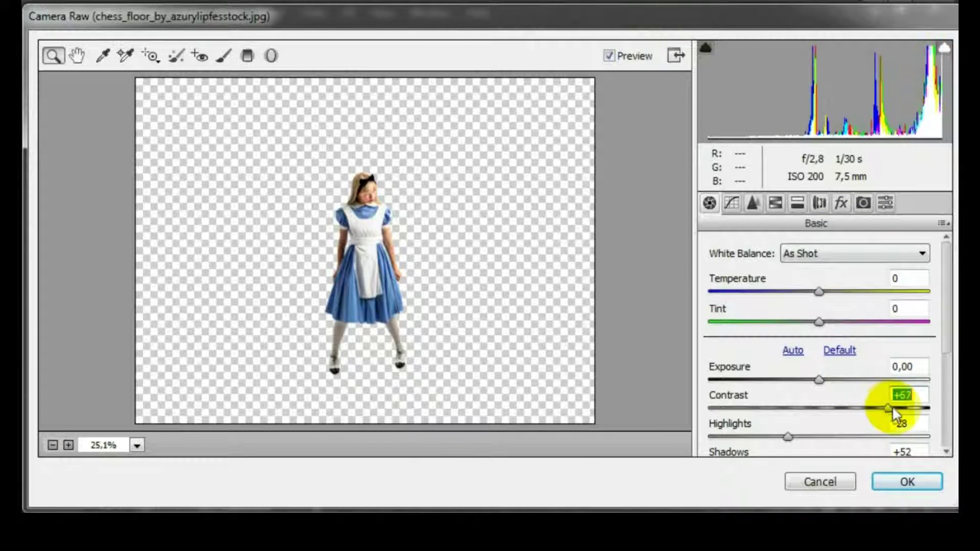
scroll(823, 409, down, 2)
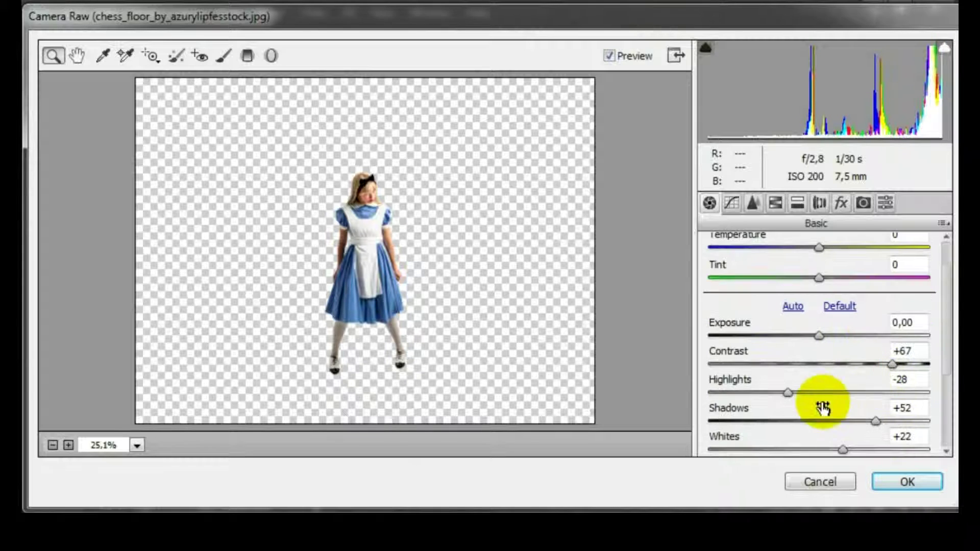
drag(786, 392, 783, 392)
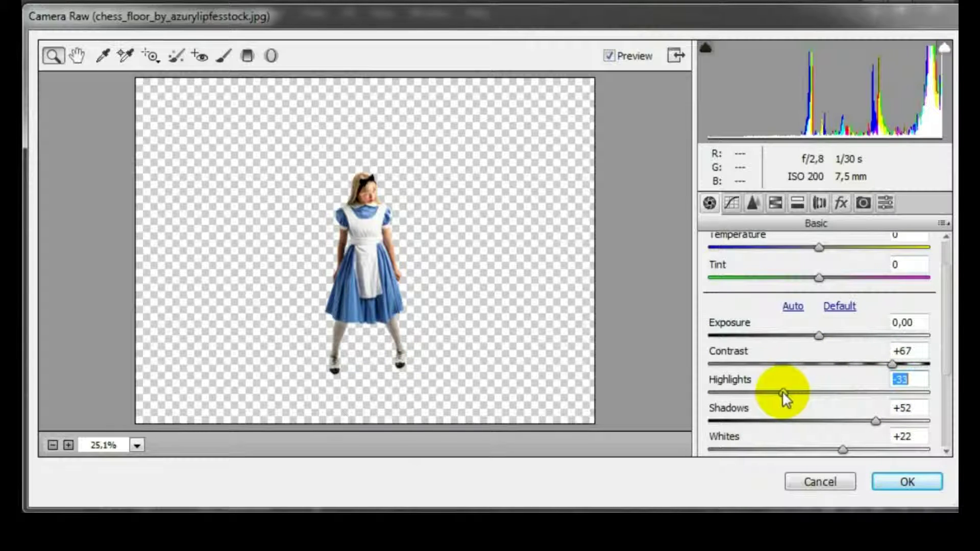
drag(874, 424, 855, 422)
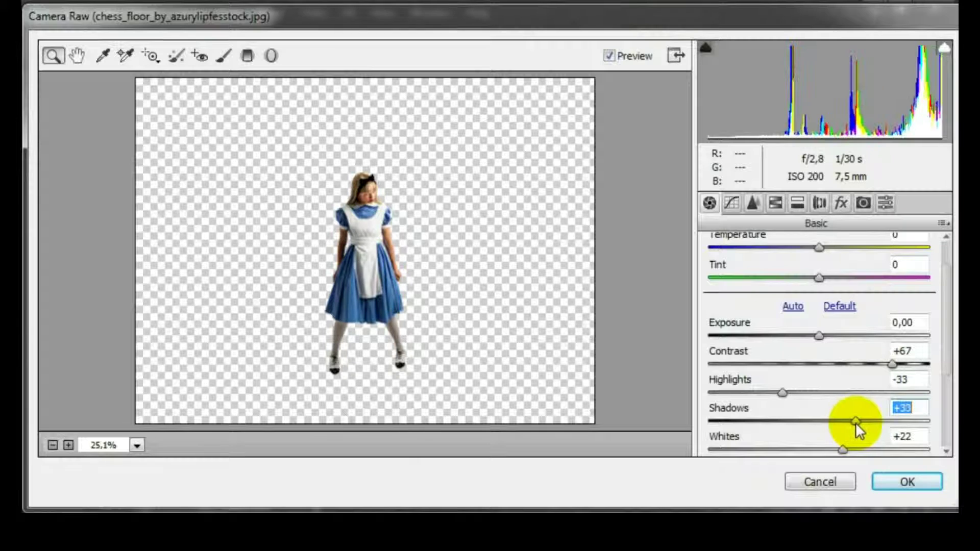
scroll(875, 407, down, 2)
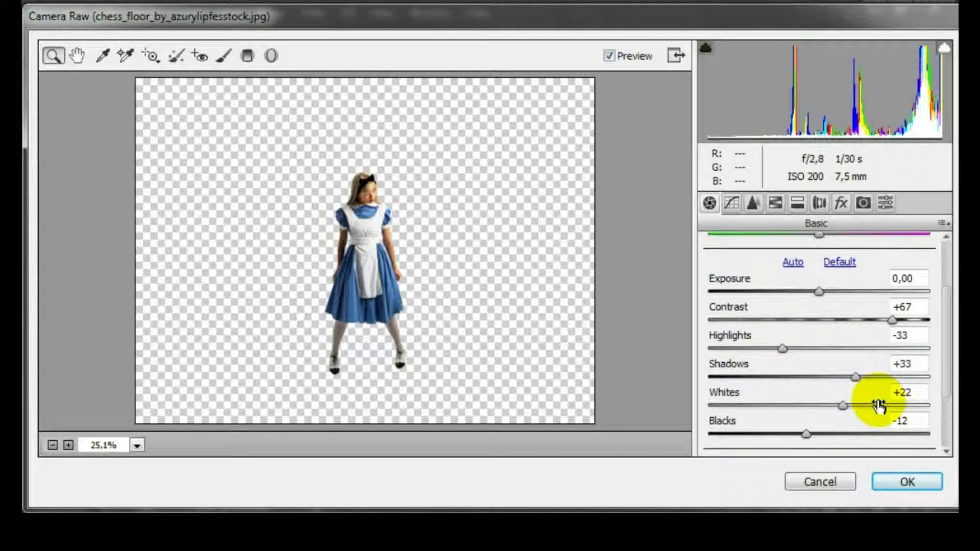
drag(807, 433, 801, 433)
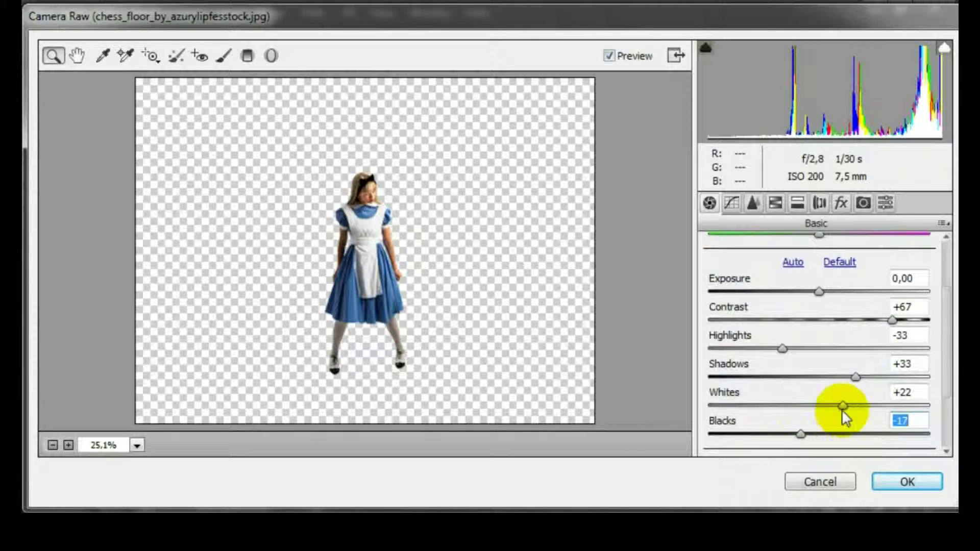
Set Vibrance +13 and Saturation -25, apply, and compare the girl with and without the filter
scroll(874, 447, down, 2)
drag(847, 434, 846, 434)
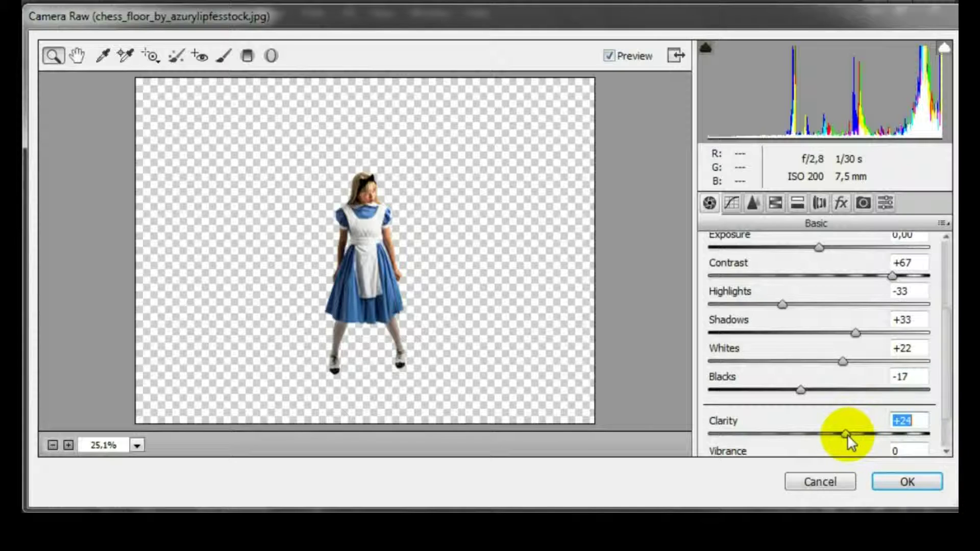
scroll(858, 408, down, 2)
drag(824, 411, 834, 411)
drag(803, 441, 792, 441)
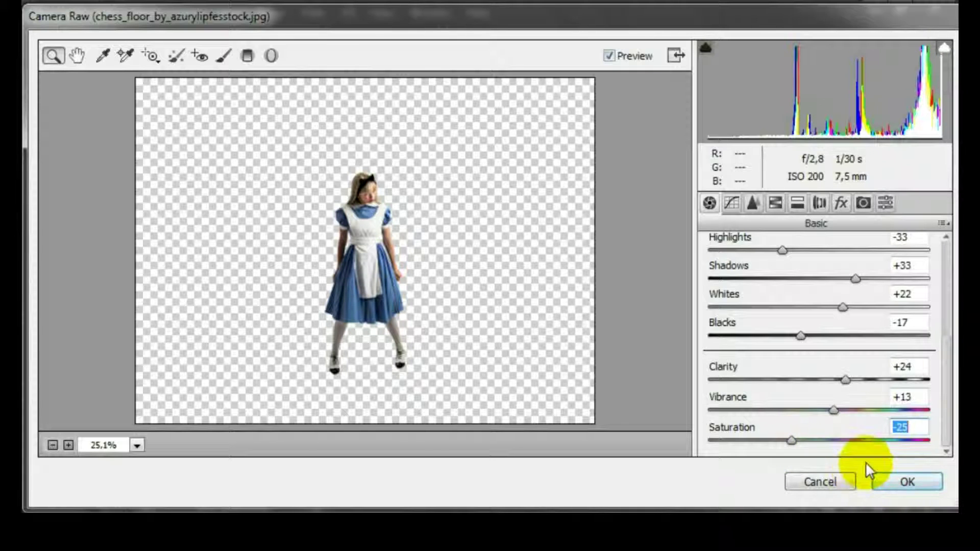
click(899, 482)
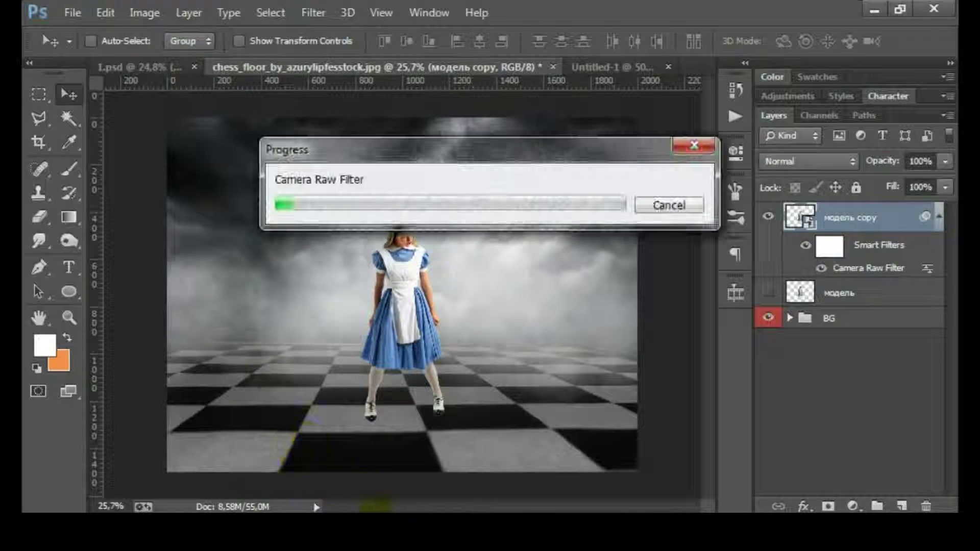
click(806, 246)
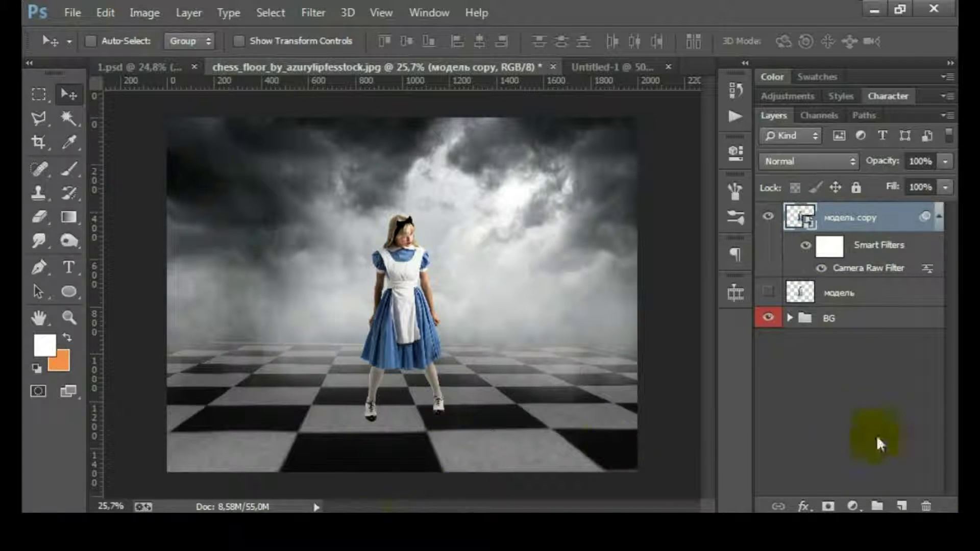
click(902, 506)
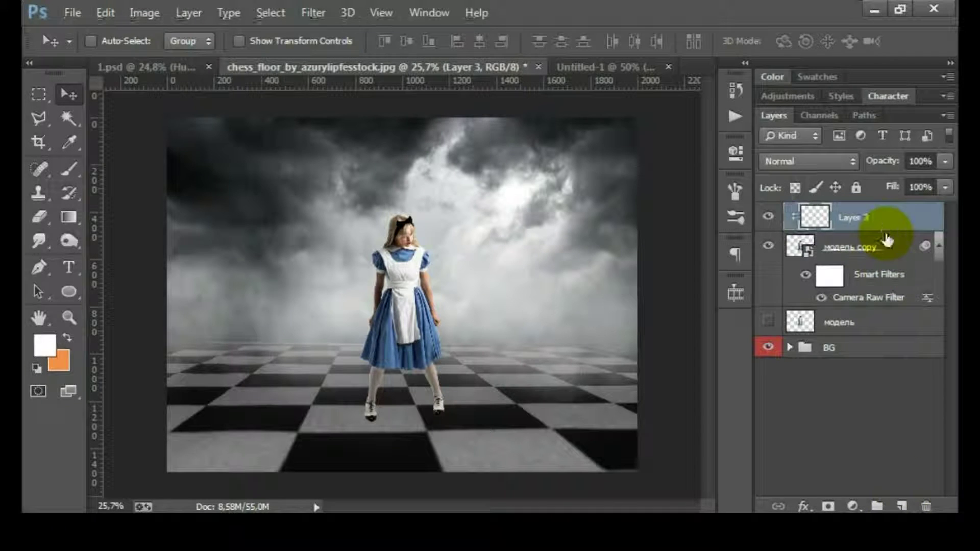
key(shift+F5)
key(Return)
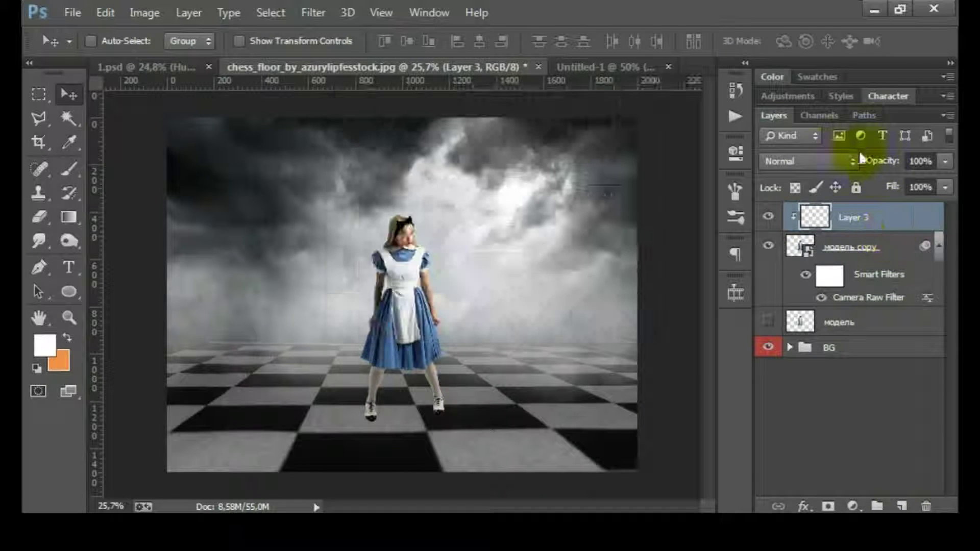
click(808, 162)
click(778, 219)
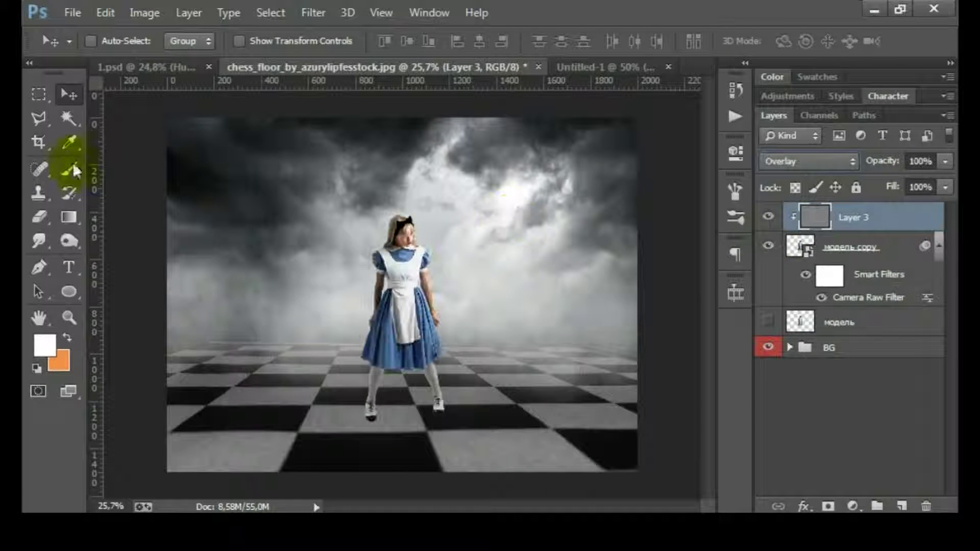
click(68, 241)
scroll(393, 225, up, 5)
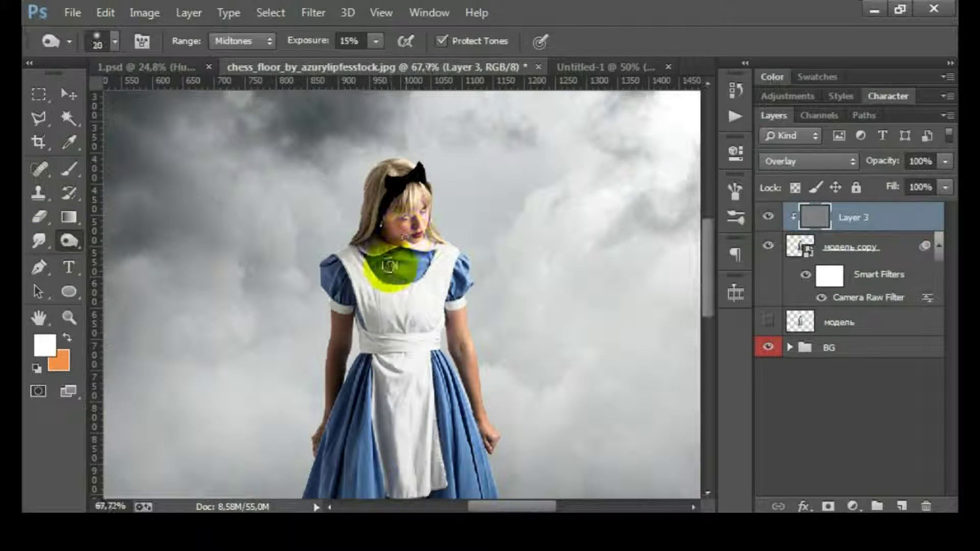
scroll(389, 266, up, 3)
scroll(389, 265, up, 2)
drag(365, 268, 366, 324)
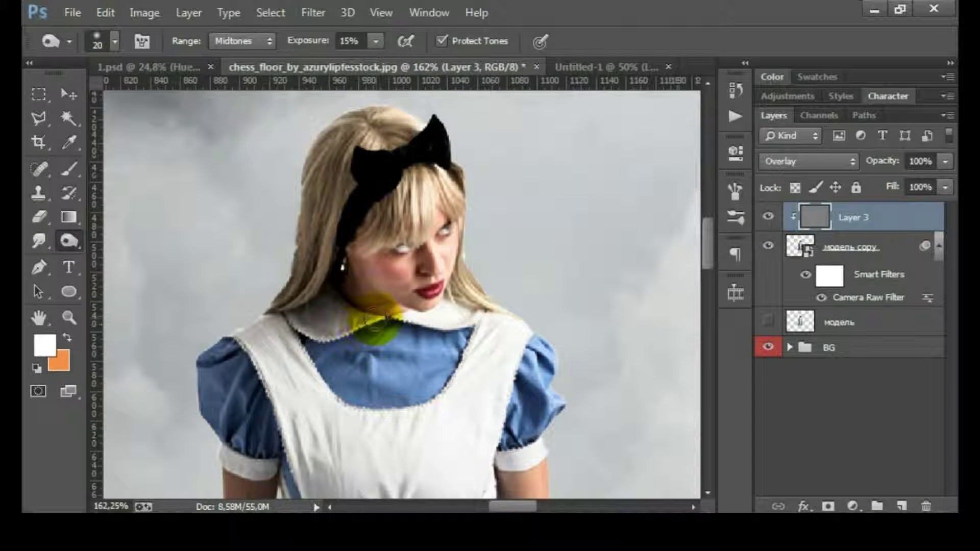
scroll(363, 352, up, 1)
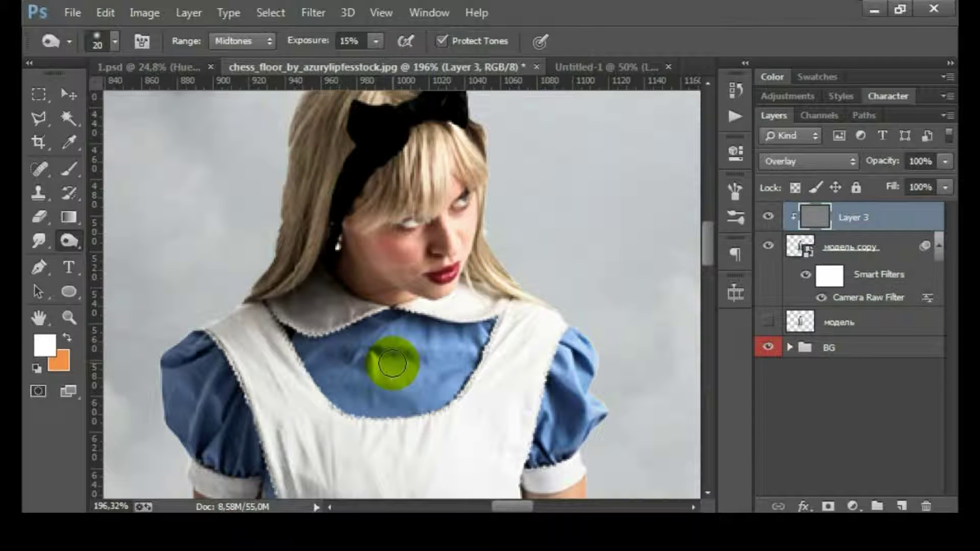
key(Delete)
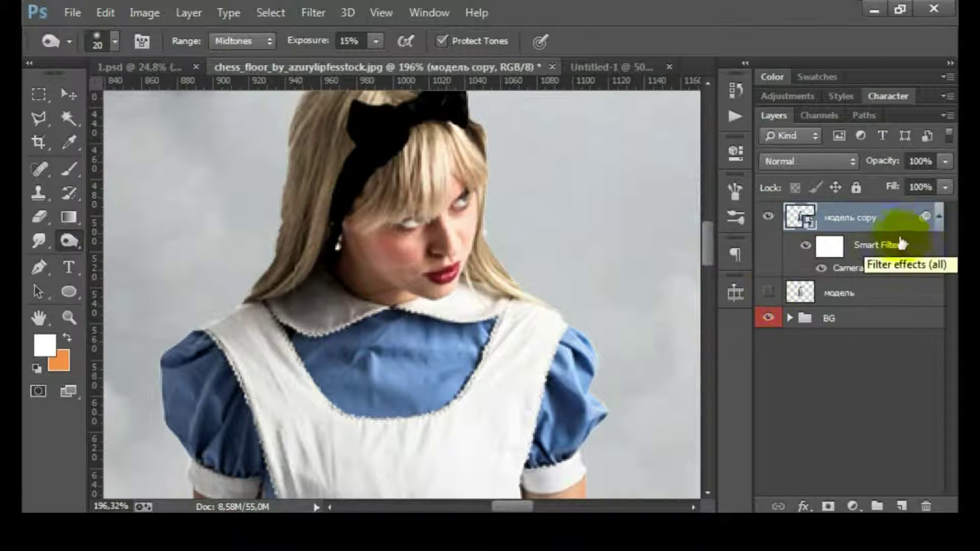
Rasterize a copy of the girl's smart object as модель copy 2 and pick a 6 px Smudge brush
click(940, 216)
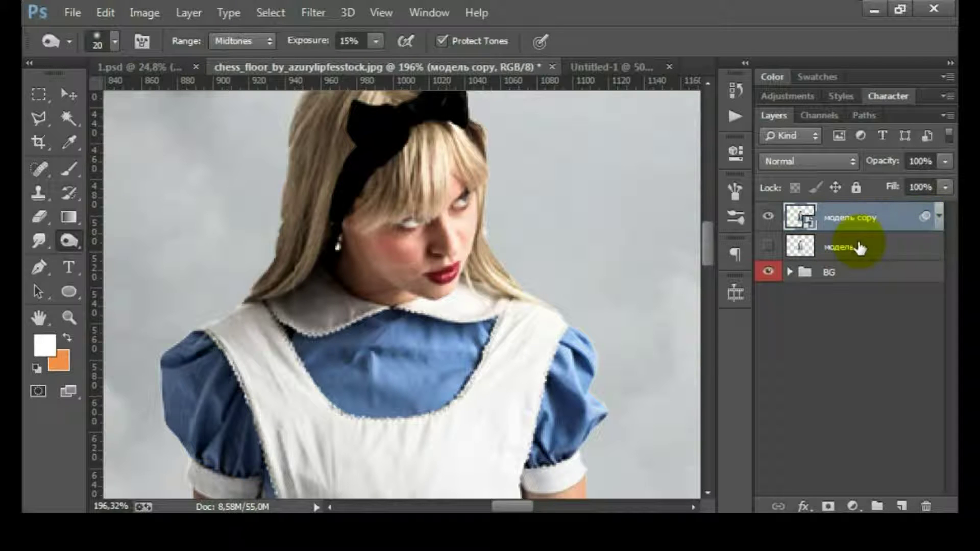
right_click(875, 219)
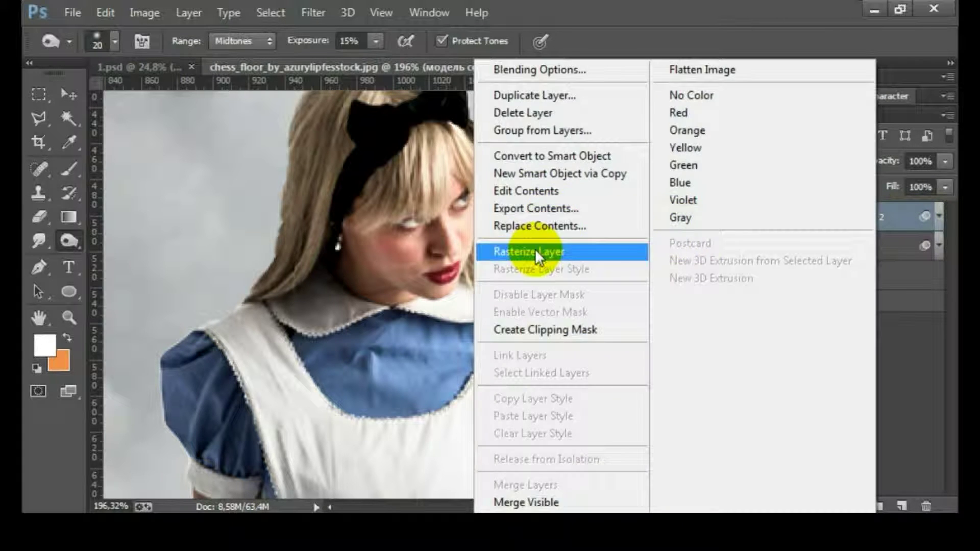
click(518, 249)
click(38, 241)
right_click(300, 228)
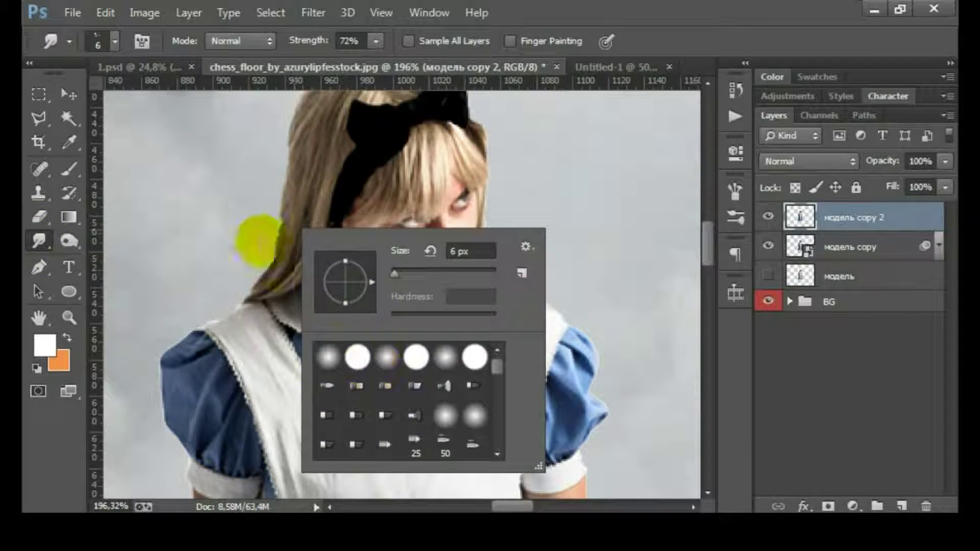
key(Escape)
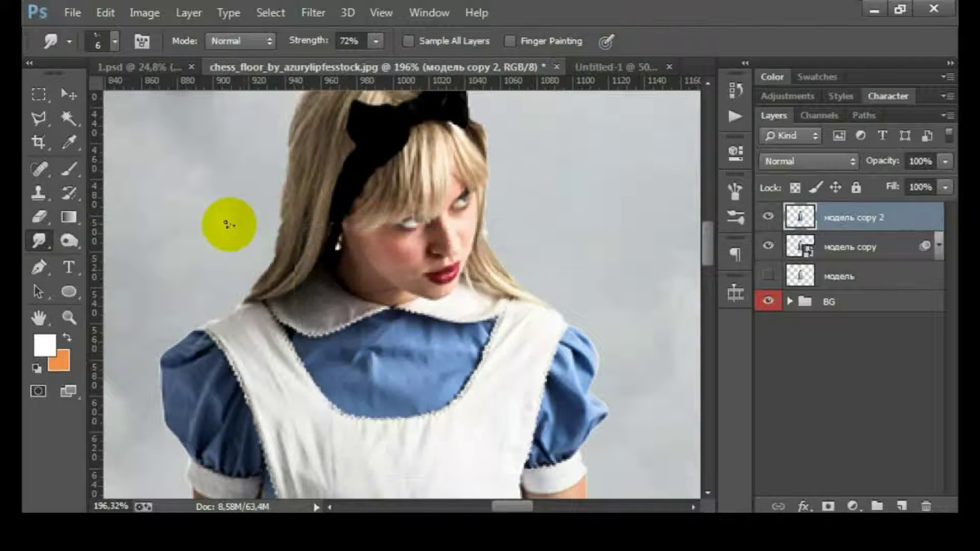
With a slightly larger smudge brush, soften the hair edge around the collar and neck into wisps
scroll(284, 203, up, 2)
scroll(328, 269, up, 2)
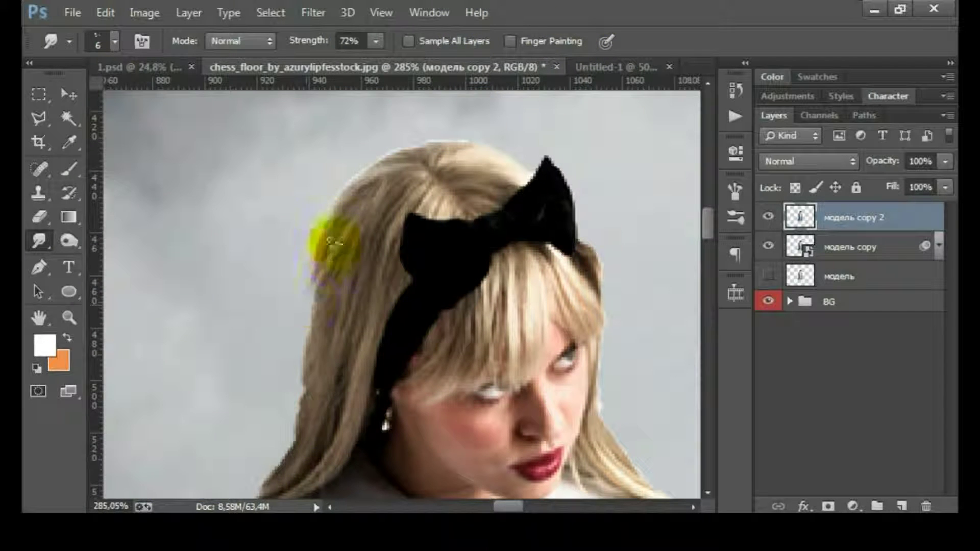
scroll(306, 316, up, 2)
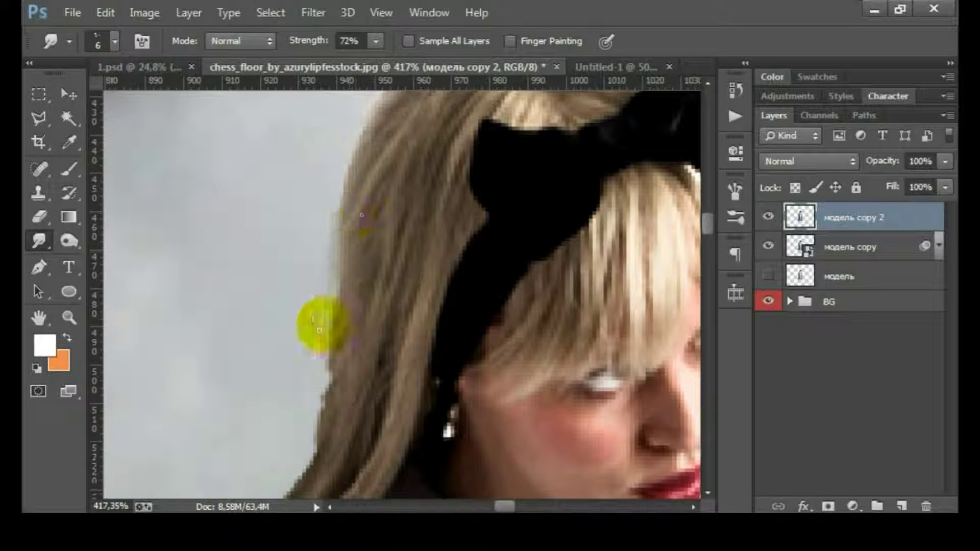
drag(319, 351, 320, 323)
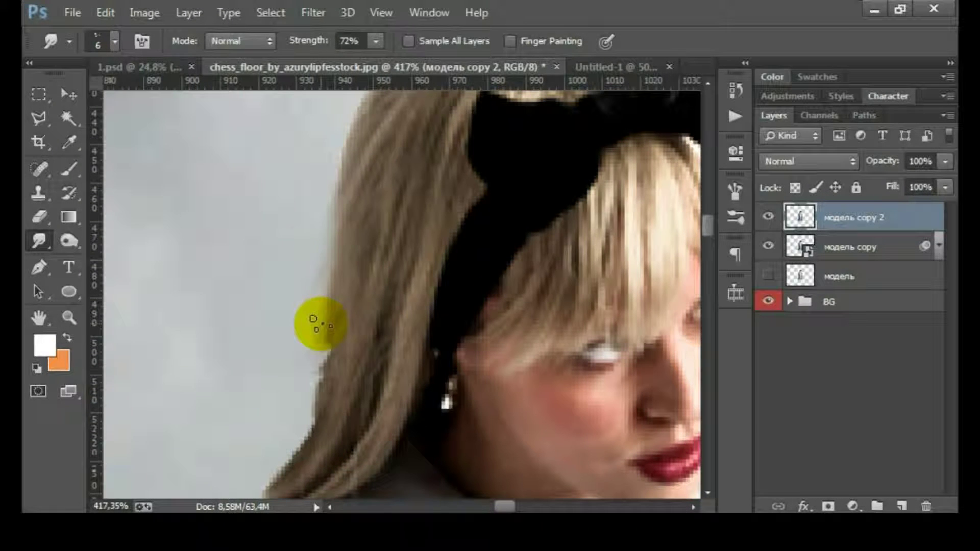
key(bracketright)
key(bracketright)
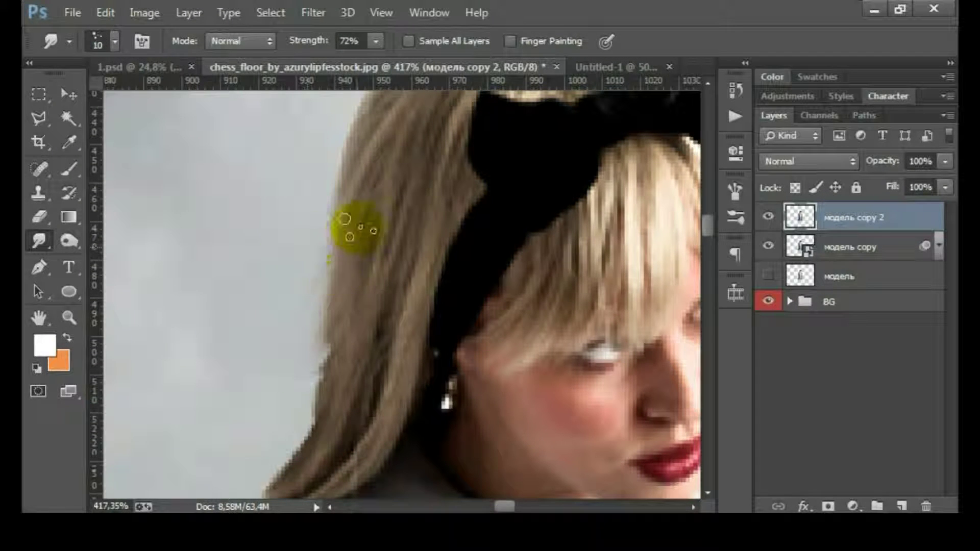
mouse_move(320, 346)
mouse_down()
mouse_move(361, 208)
mouse_move(353, 272)
mouse_up()
mouse_move(299, 376)
mouse_down()
mouse_move(285, 350)
mouse_move(372, 263)
mouse_move(398, 217)
mouse_up()
drag(416, 284, 448, 271)
mouse_move(383, 296)
mouse_down()
mouse_move(285, 372)
mouse_move(367, 226)
mouse_up()
mouse_move(399, 293)
mouse_down()
mouse_move(350, 367)
mouse_move(363, 291)
mouse_up()
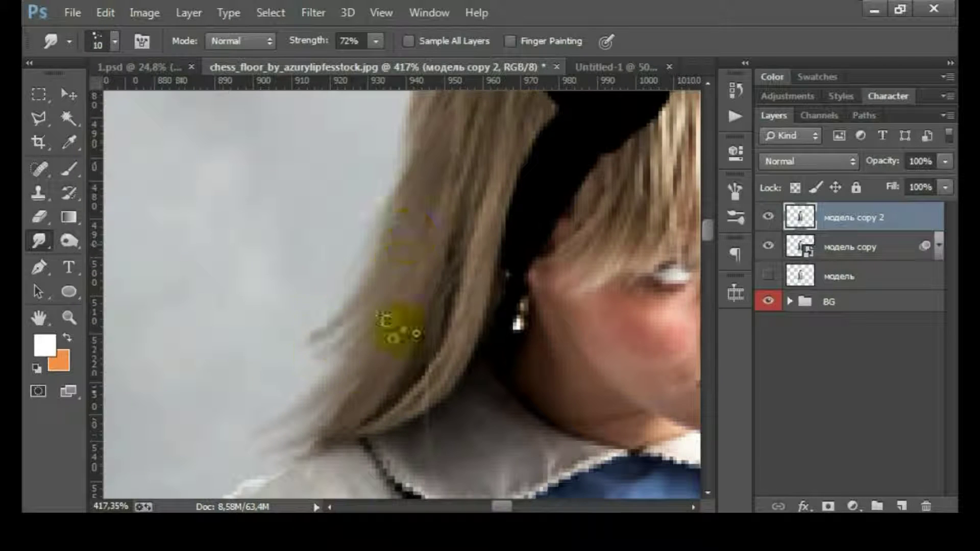
mouse_move(280, 404)
mouse_down()
mouse_move(383, 296)
mouse_move(404, 215)
mouse_up()
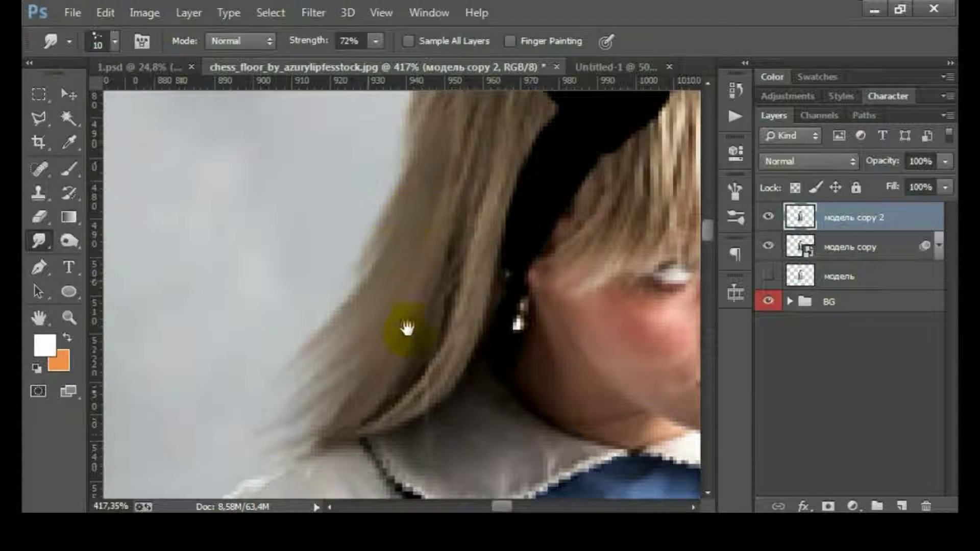
Smear strands from the left hair edge into the sky and pull crown wisps upward
drag(407, 329, 382, 387)
drag(442, 161, 432, 268)
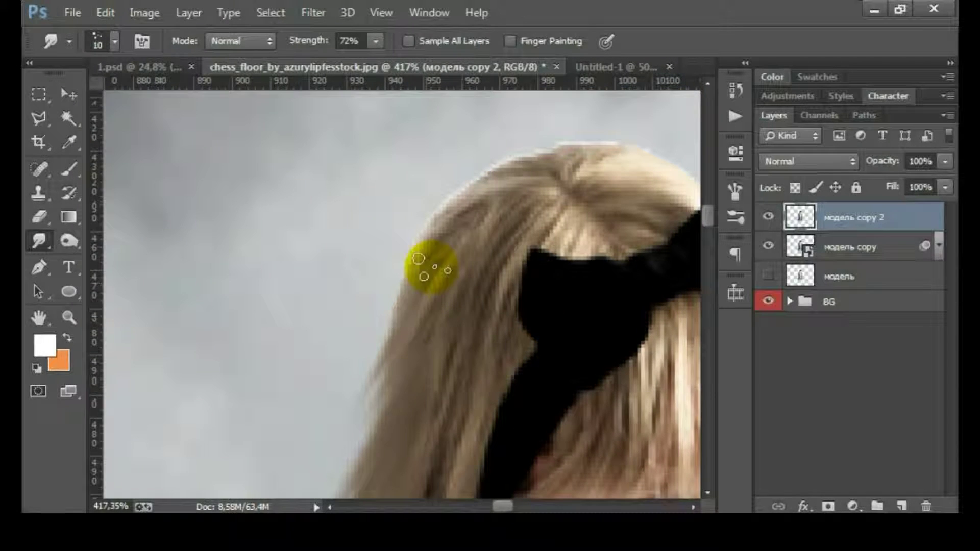
drag(460, 235, 347, 362)
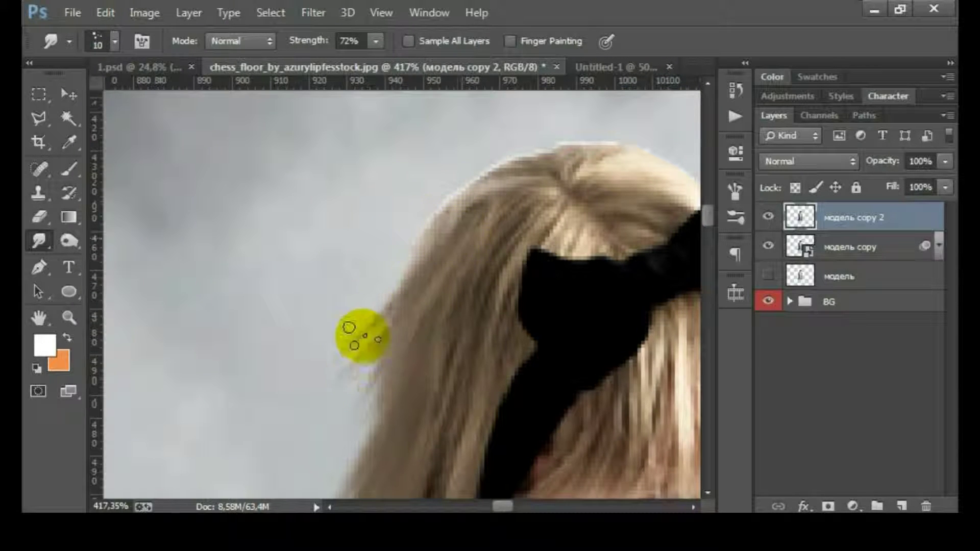
mouse_move(411, 278)
mouse_down()
mouse_move(452, 189)
mouse_move(416, 279)
mouse_move(396, 411)
mouse_up()
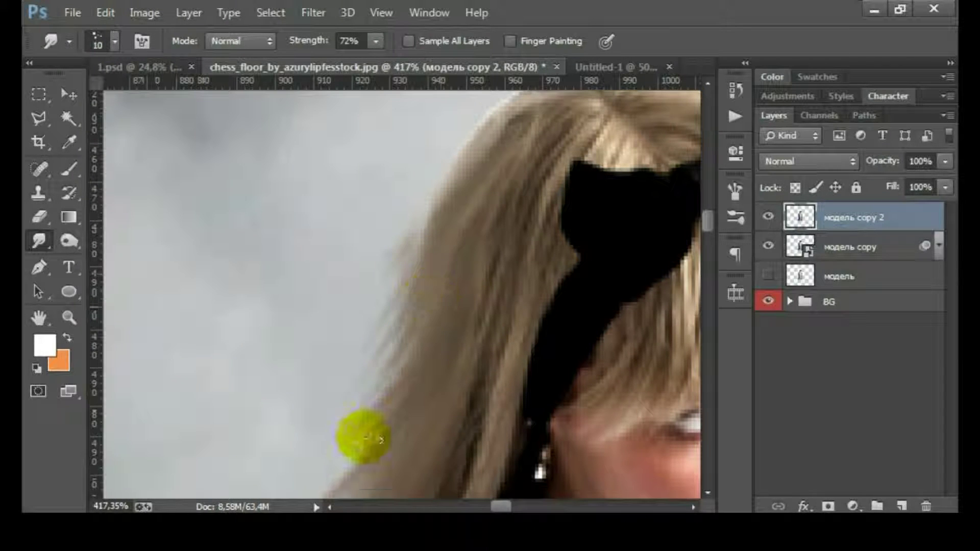
drag(437, 306, 475, 280)
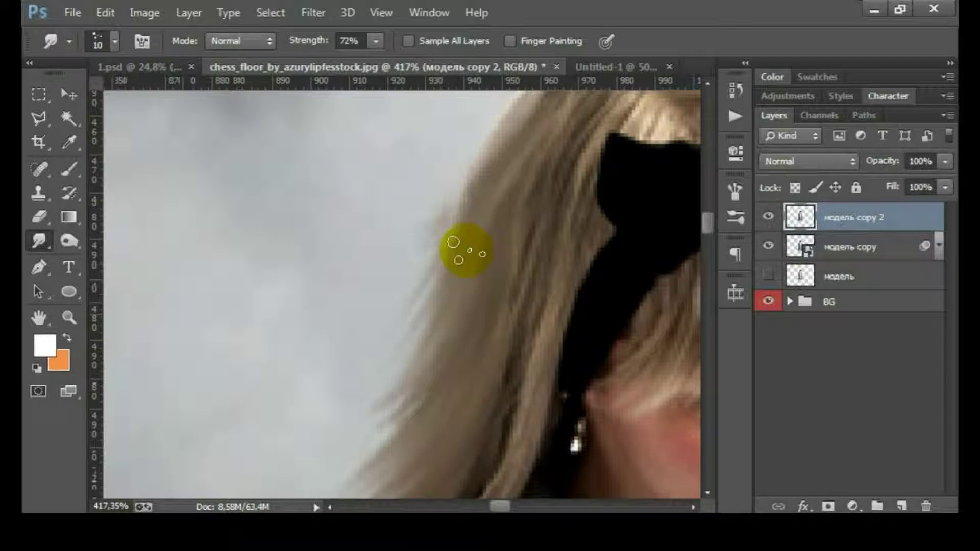
mouse_move(444, 186)
mouse_down()
mouse_move(404, 291)
mouse_move(462, 286)
mouse_up()
mouse_move(386, 439)
mouse_down()
mouse_move(461, 350)
mouse_move(447, 372)
mouse_up()
scroll(405, 389, up, 5)
scroll(423, 311, up, 3)
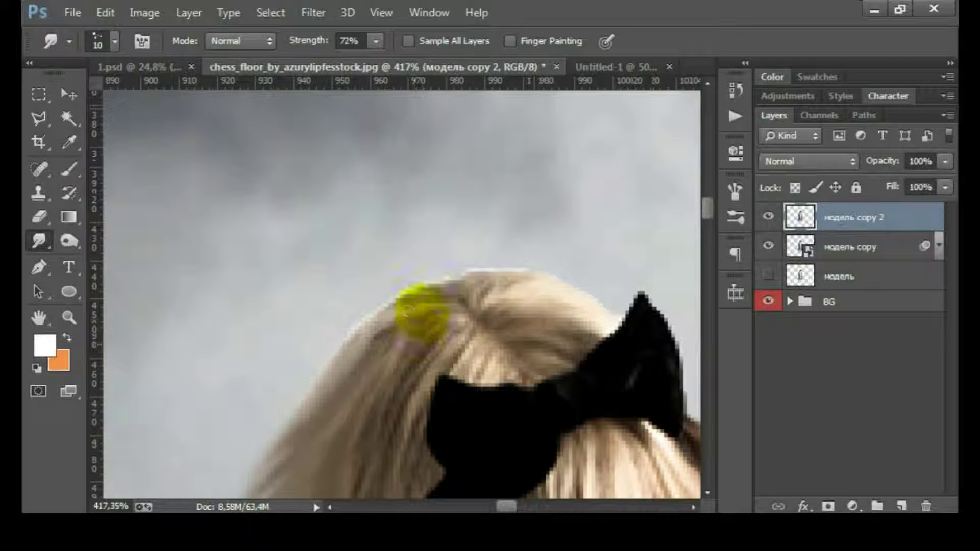
mouse_move(313, 345)
mouse_down()
mouse_move(350, 361)
mouse_move(372, 346)
mouse_move(271, 398)
mouse_move(258, 482)
mouse_move(306, 353)
mouse_up()
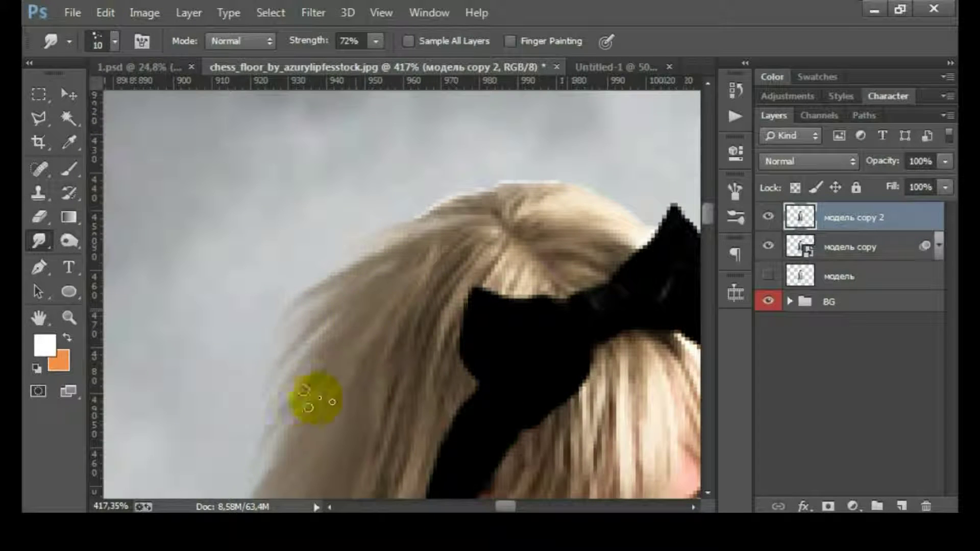
drag(281, 426, 337, 304)
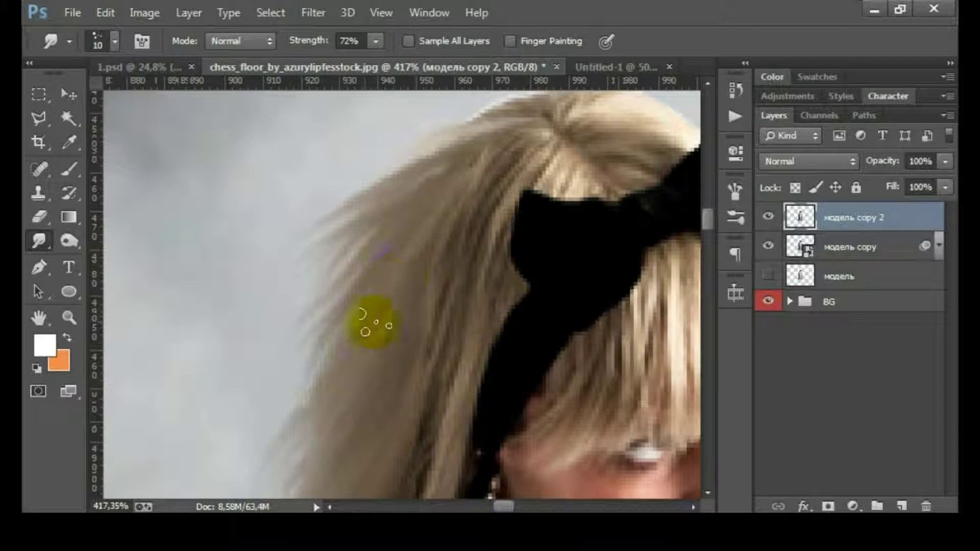
mouse_move(494, 166)
mouse_down()
mouse_move(419, 299)
mouse_move(368, 329)
mouse_move(281, 269)
mouse_move(389, 328)
mouse_move(373, 237)
mouse_up()
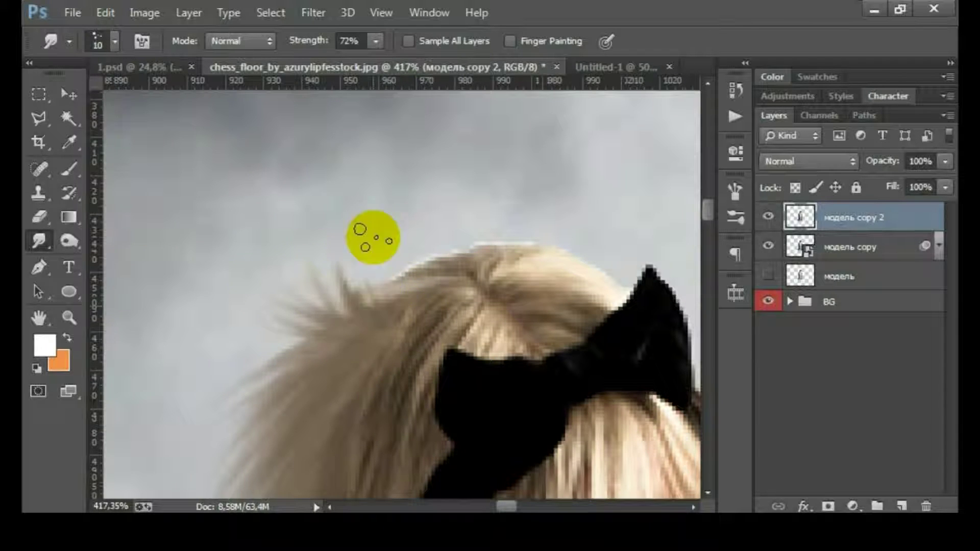
mouse_move(439, 239)
mouse_down()
mouse_move(462, 259)
mouse_move(394, 267)
mouse_move(469, 246)
mouse_move(525, 264)
mouse_up()
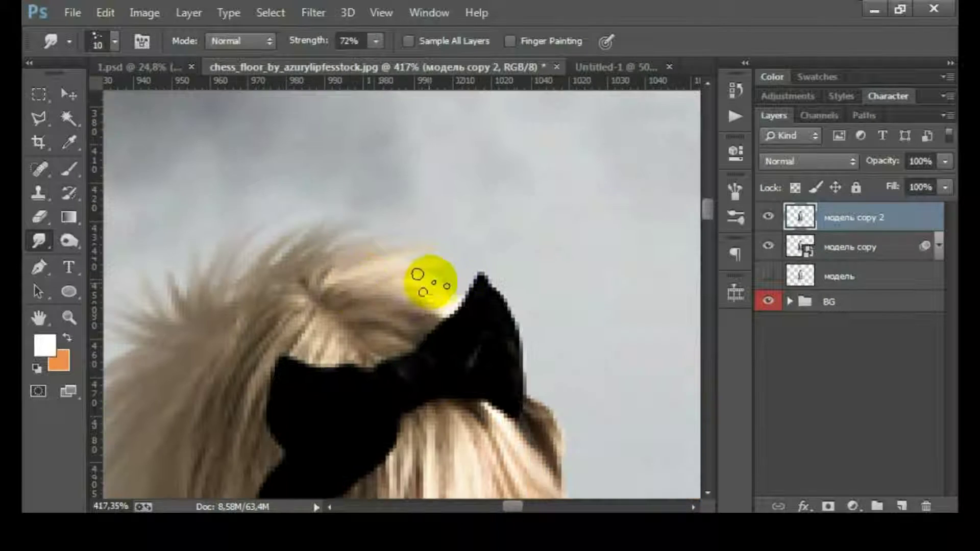
mouse_move(613, 252)
mouse_down()
mouse_move(427, 278)
mouse_move(449, 284)
mouse_move(400, 273)
mouse_move(414, 298)
mouse_move(509, 280)
mouse_move(332, 267)
mouse_move(536, 262)
mouse_move(365, 301)
mouse_move(219, 280)
mouse_move(472, 184)
mouse_up()
Undo the smudge that spiked the bow, then drag wisps out from the bow, temple and cheek
key(ctrl+z)
mouse_move(357, 240)
mouse_down()
mouse_move(452, 343)
mouse_move(149, 225)
mouse_up()
mouse_move(280, 252)
mouse_down()
mouse_move(350, 369)
mouse_move(343, 431)
mouse_move(322, 445)
mouse_move(298, 357)
mouse_move(250, 283)
mouse_move(317, 382)
mouse_move(276, 235)
mouse_move(321, 337)
mouse_move(350, 371)
mouse_up()
mouse_move(295, 219)
mouse_down()
mouse_move(378, 405)
mouse_move(344, 363)
mouse_move(464, 391)
mouse_up()
mouse_move(464, 392)
mouse_down()
mouse_move(342, 355)
mouse_move(415, 404)
mouse_up()
mouse_move(416, 403)
mouse_down()
mouse_move(325, 371)
mouse_move(477, 389)
mouse_move(450, 376)
mouse_up()
Smudge wisps down the hair edge from jaw to cheek and below the bow
scroll(477, 390, left, 3)
mouse_move(504, 355)
mouse_down()
mouse_move(441, 325)
mouse_move(448, 295)
mouse_move(513, 363)
mouse_move(506, 394)
mouse_move(453, 184)
mouse_move(496, 354)
mouse_move(471, 267)
mouse_move(466, 335)
mouse_move(442, 419)
mouse_up()
mouse_move(420, 212)
mouse_down()
mouse_move(484, 378)
mouse_move(444, 284)
mouse_move(452, 371)
mouse_up()
drag(380, 235, 427, 385)
scroll(434, 403, down, 1)
mouse_move(444, 427)
mouse_down()
mouse_move(453, 416)
mouse_move(430, 356)
mouse_up()
scroll(496, 343, down, 1)
mouse_move(498, 372)
mouse_down()
mouse_move(466, 345)
mouse_move(419, 336)
mouse_move(499, 401)
mouse_up()
scroll(487, 268, down, 2)
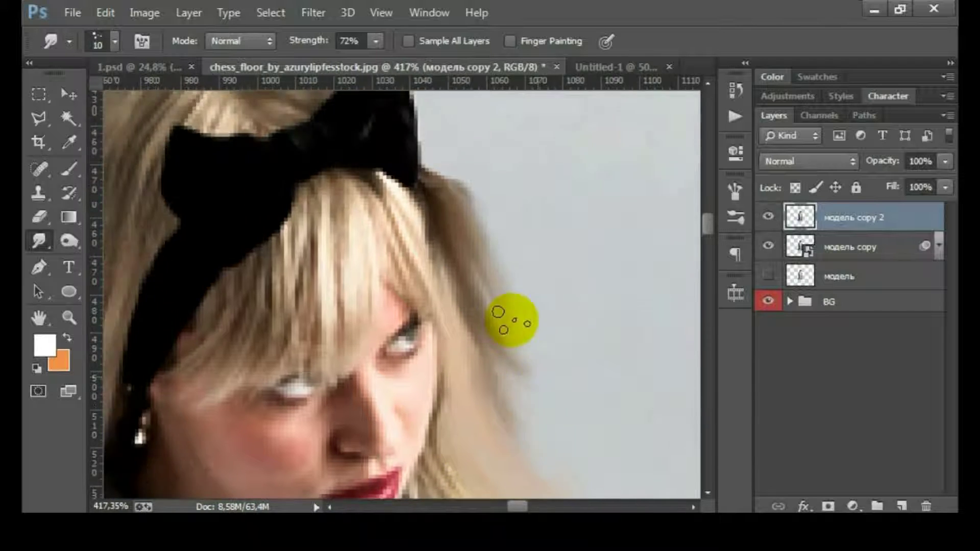
scroll(521, 311, down, 2)
scroll(519, 314, down, 2)
scroll(499, 351, down, 2)
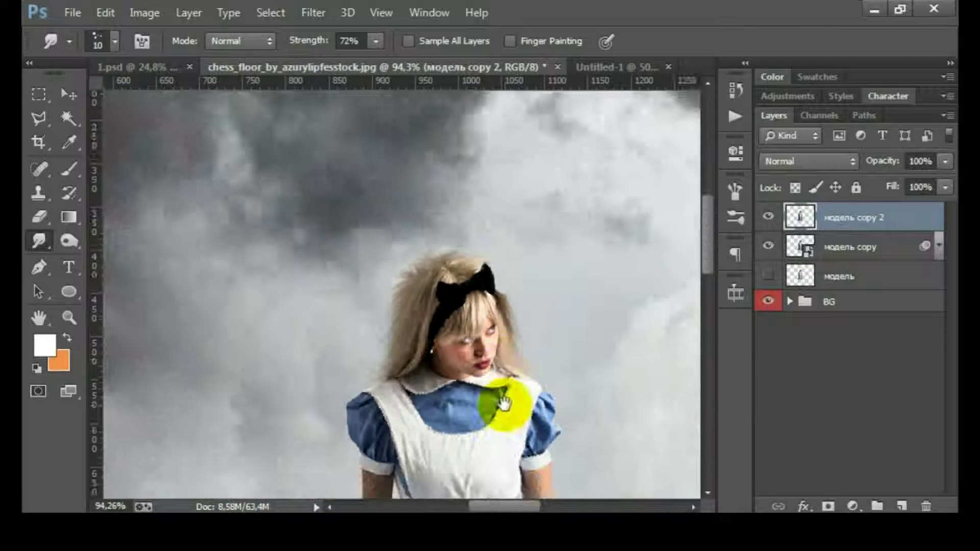
Raise the Smudge tool strength to 82%
scroll(501, 400, down, 2)
drag(485, 313, 509, 361)
scroll(438, 208, down, 1)
scroll(449, 226, up, 6)
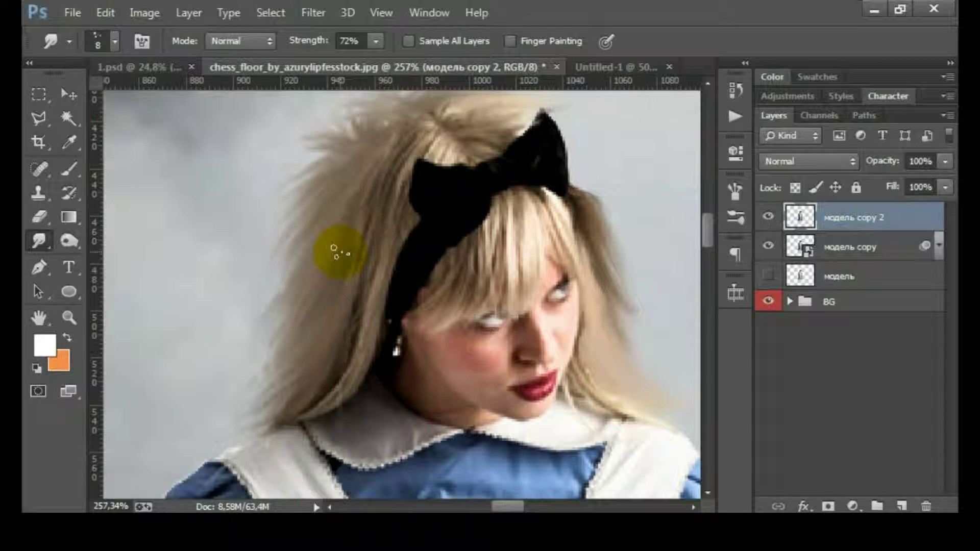
drag(306, 46, 317, 46)
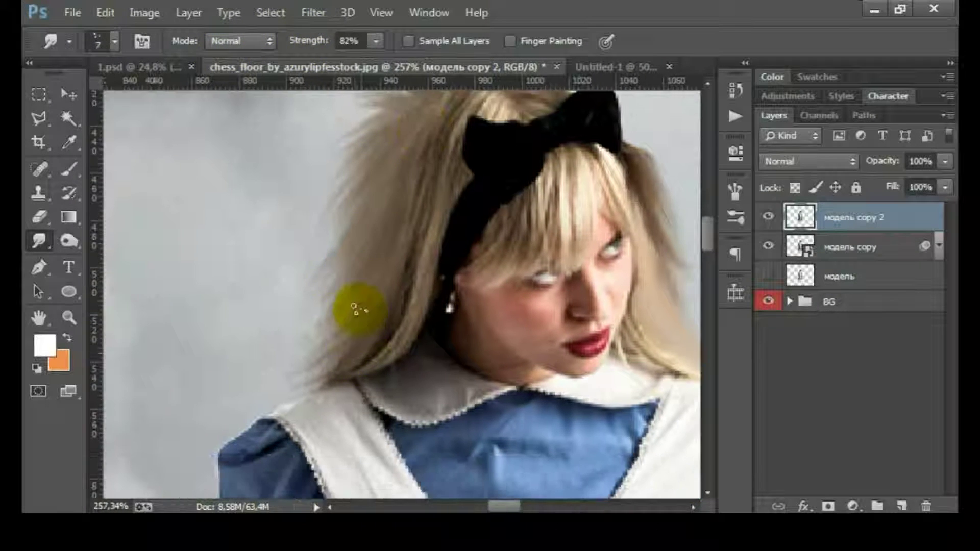
scroll(357, 326, up, 2)
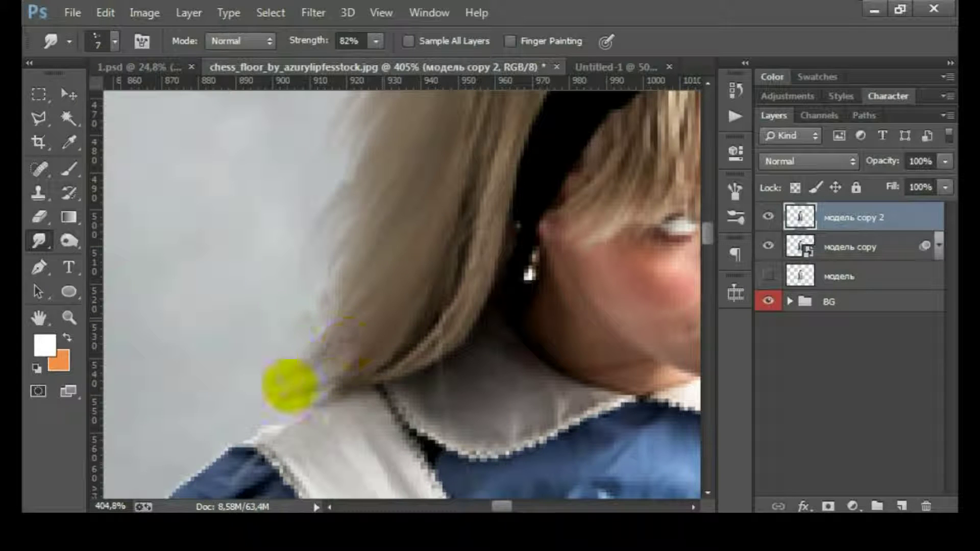
Smear left hair strands into the grey background and pull stray strands out up-left
drag(383, 205, 300, 336)
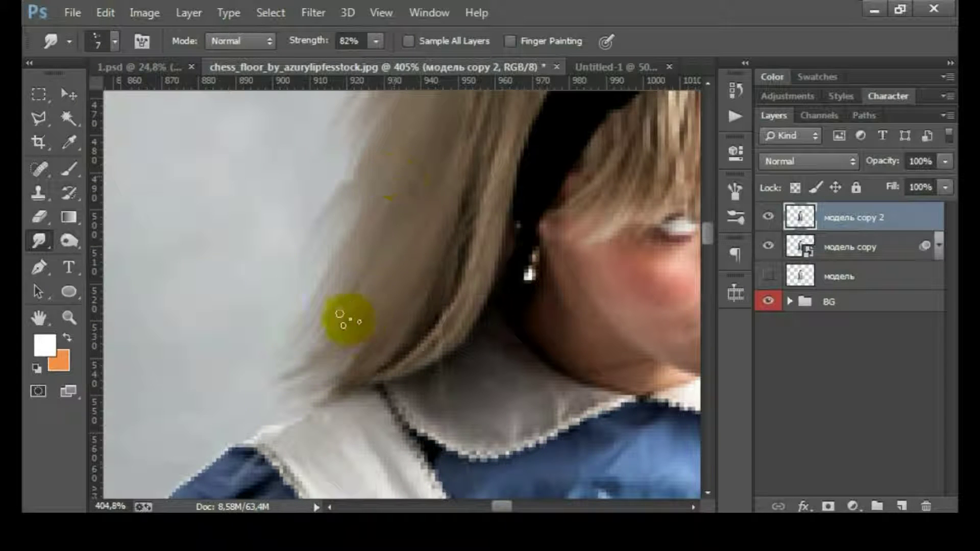
scroll(365, 352, up, 2)
mouse_move(300, 404)
mouse_down()
mouse_move(302, 351)
mouse_move(361, 317)
mouse_move(376, 256)
mouse_move(313, 378)
mouse_up()
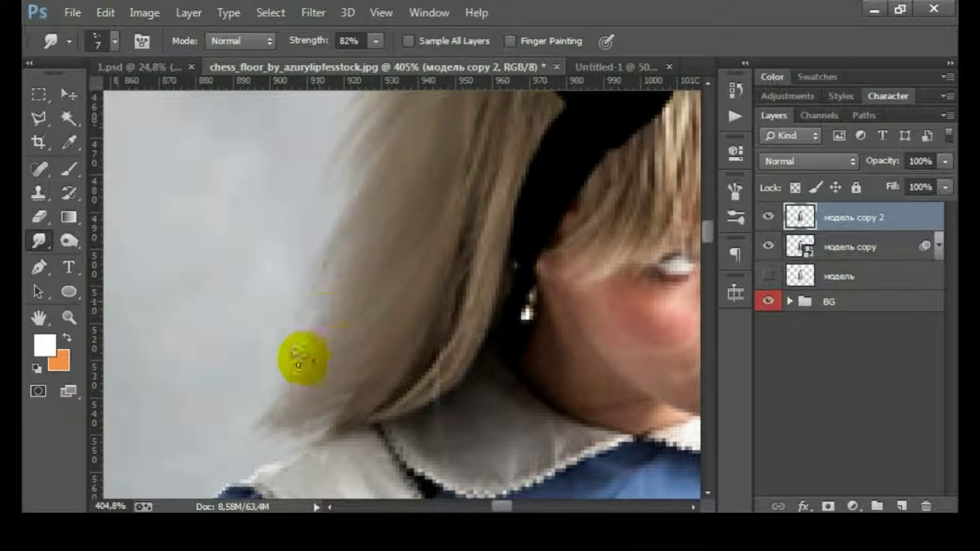
scroll(385, 223, up, 5)
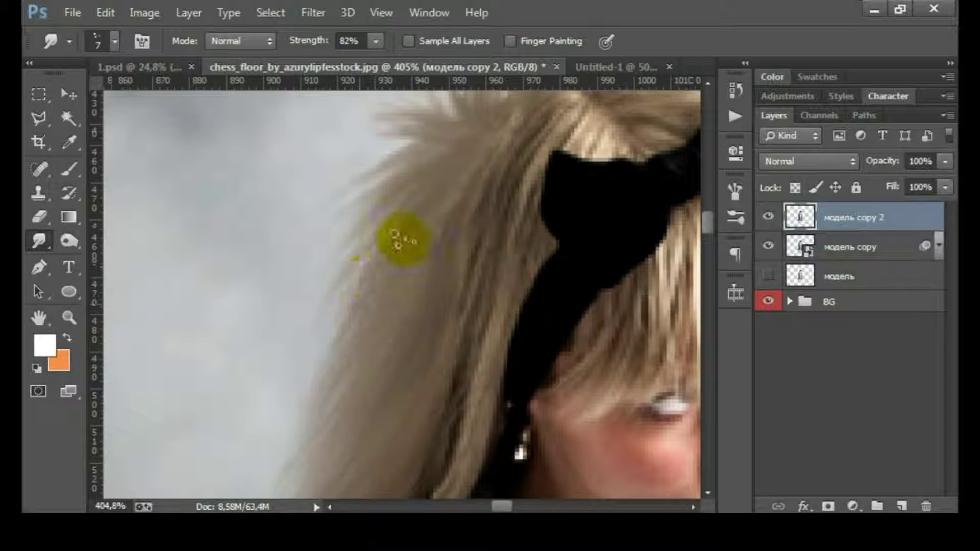
scroll(378, 286, up, 3)
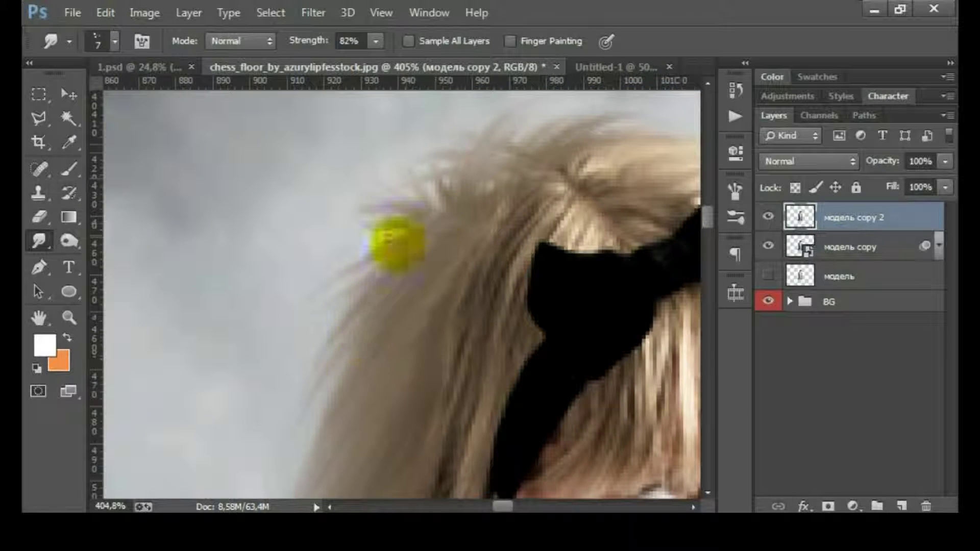
drag(419, 253, 343, 189)
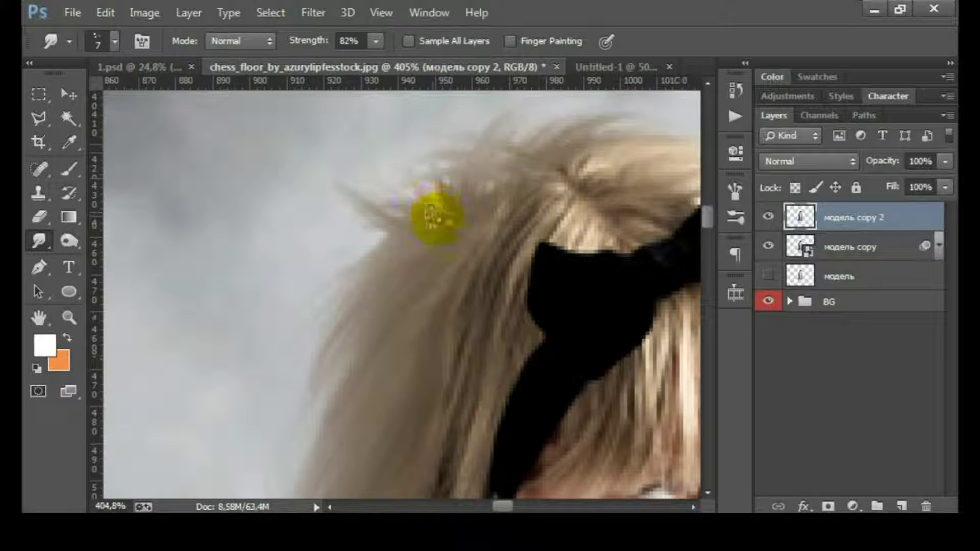
drag(437, 212, 424, 170)
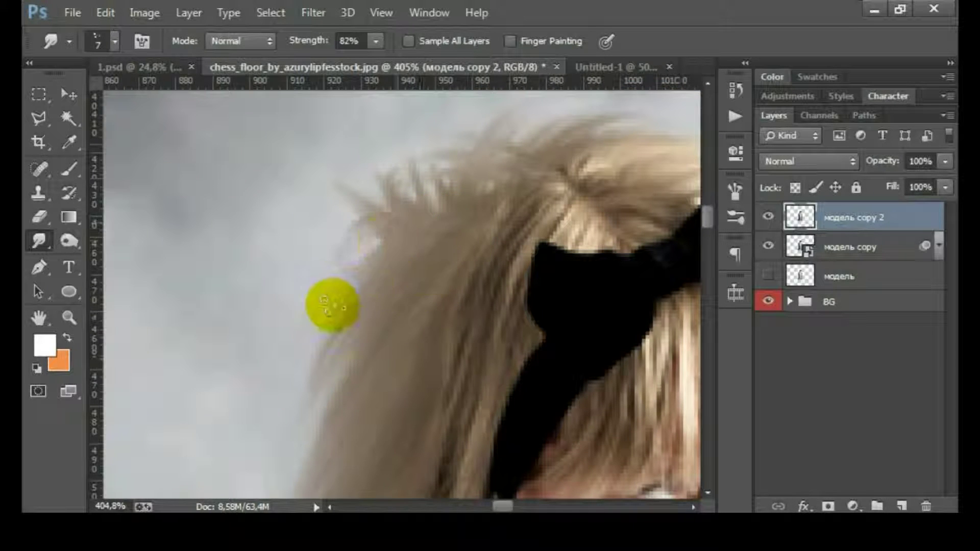
scroll(447, 267, up, 2)
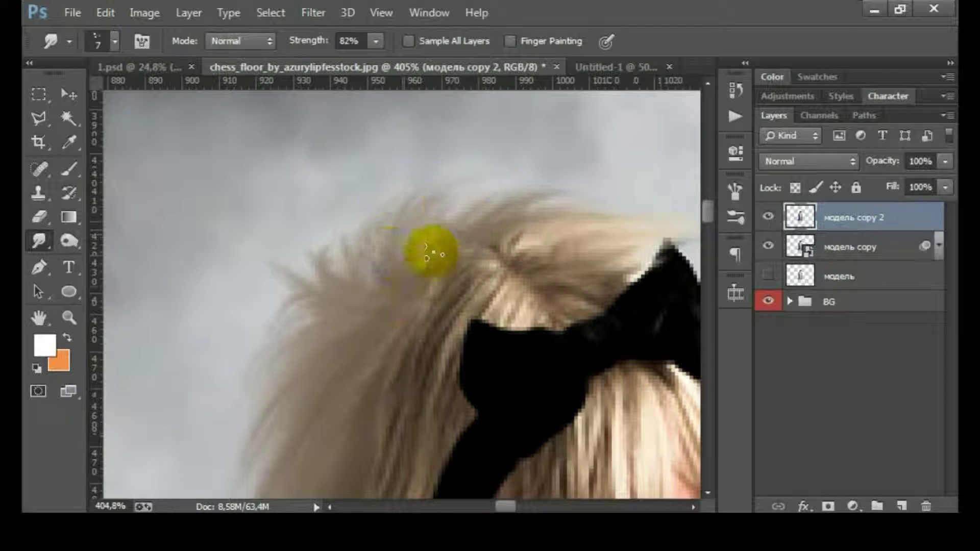
Smudge hair strands beside and just right of the bow, softening the right hair edge
drag(507, 262, 400, 288)
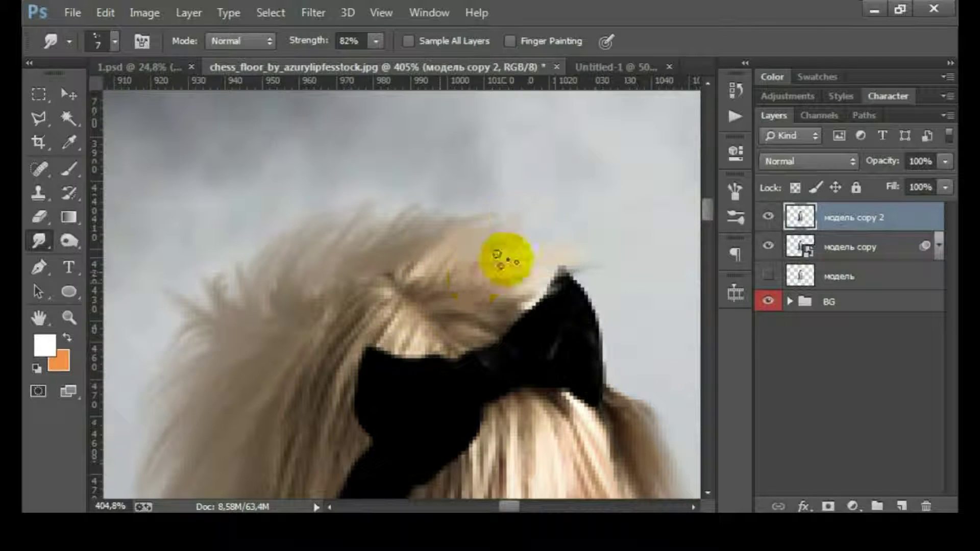
drag(508, 267, 273, 170)
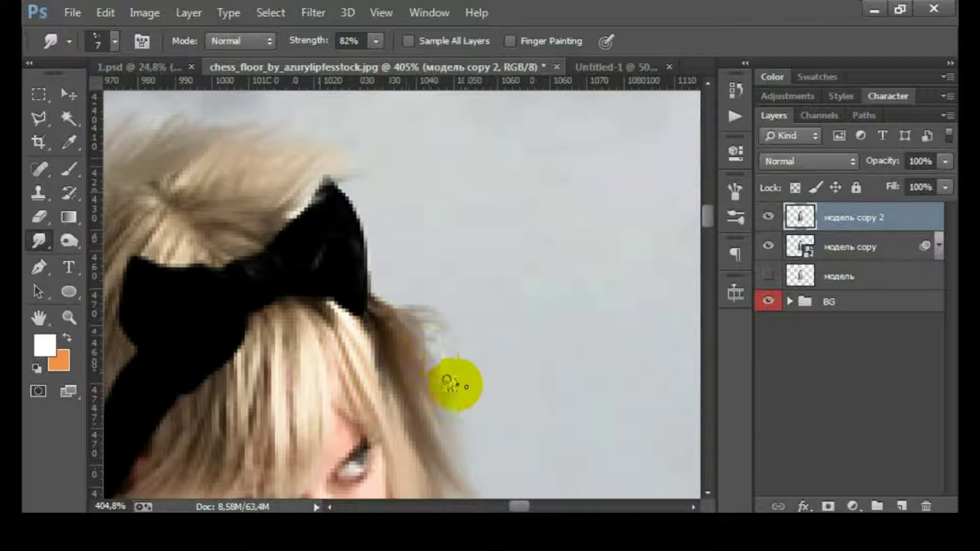
drag(449, 383, 427, 311)
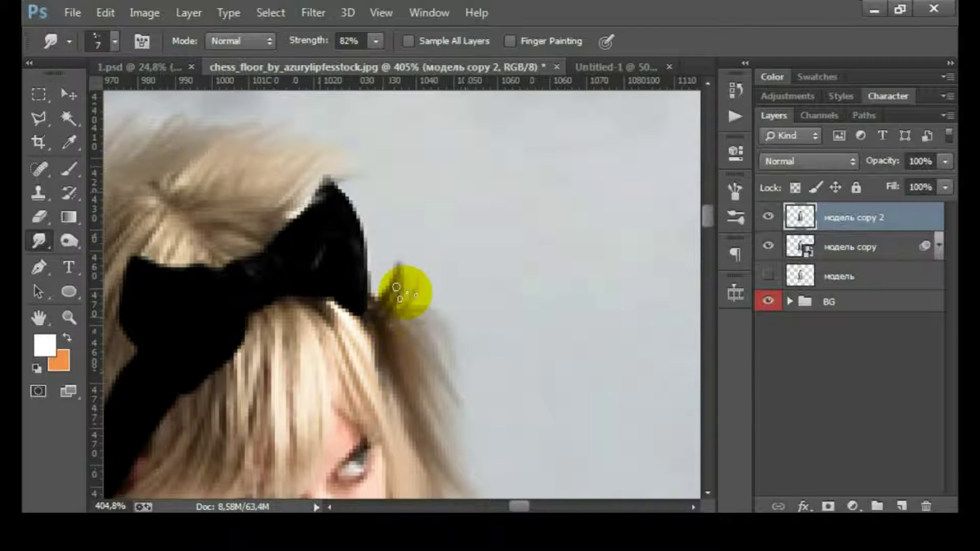
mouse_move(383, 314)
mouse_down()
mouse_move(448, 371)
mouse_move(401, 332)
mouse_move(388, 271)
mouse_move(436, 387)
mouse_move(403, 240)
mouse_move(410, 321)
mouse_up()
mouse_move(380, 217)
mouse_down()
mouse_move(372, 285)
mouse_move(475, 411)
mouse_move(422, 388)
mouse_move(432, 396)
mouse_move(361, 218)
mouse_move(499, 444)
mouse_up()
Smear the hair wisp beside the bow upward, then zoom out to see the full composition
scroll(498, 444, down, 5)
scroll(498, 449, down, 3)
scroll(485, 390, down, 1)
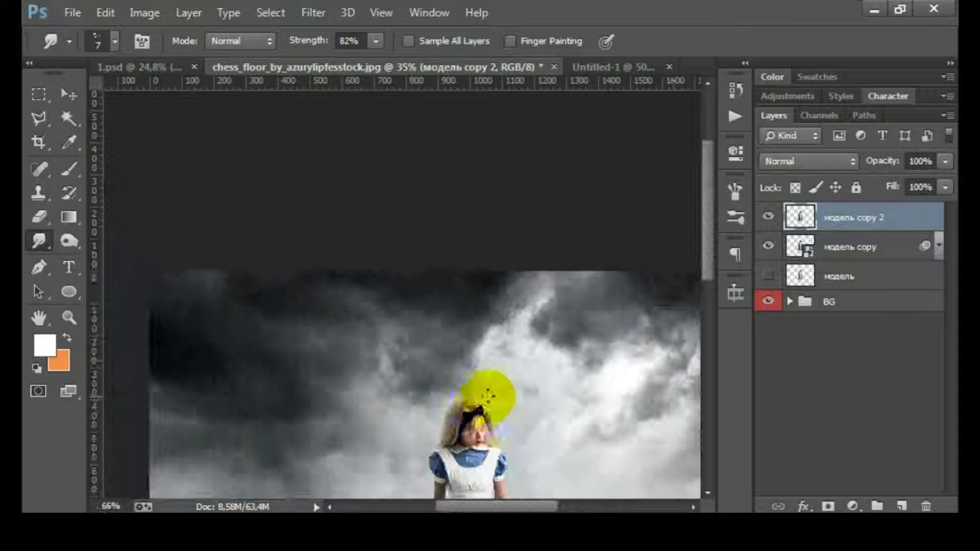
scroll(490, 416, up, 3)
scroll(493, 398, up, 3)
scroll(475, 418, up, 1)
scroll(409, 317, up, 2)
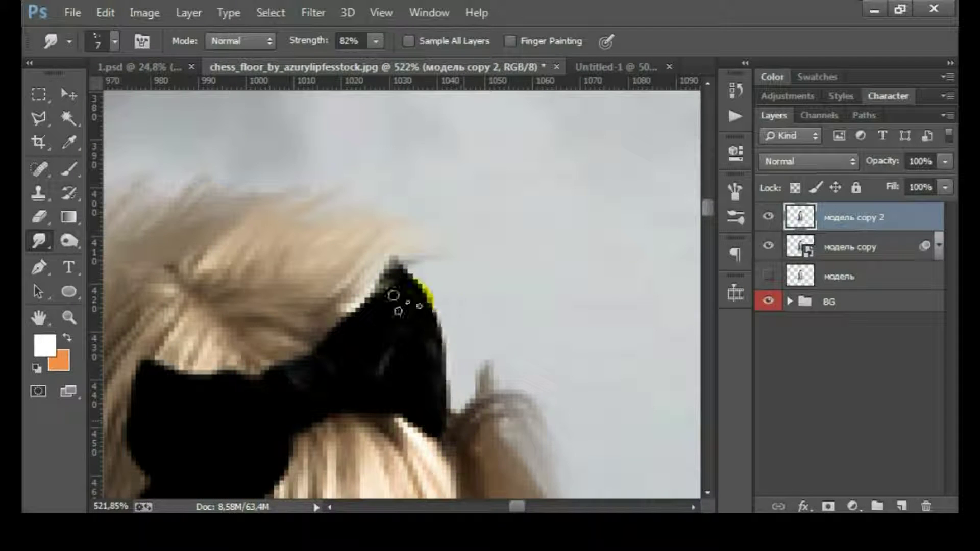
drag(467, 440, 494, 357)
scroll(512, 356, down, 2)
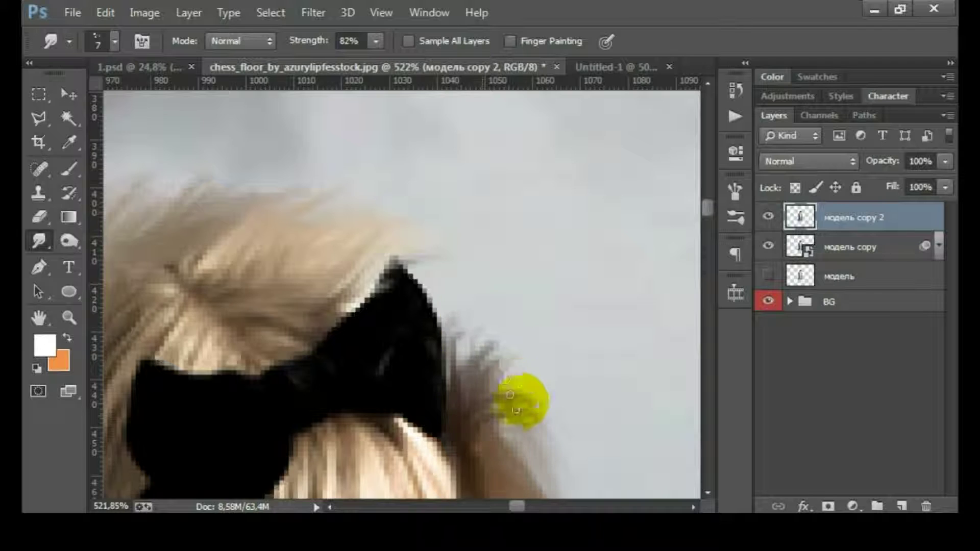
scroll(505, 358, down, 4)
scroll(497, 361, down, 4)
scroll(495, 363, down, 2)
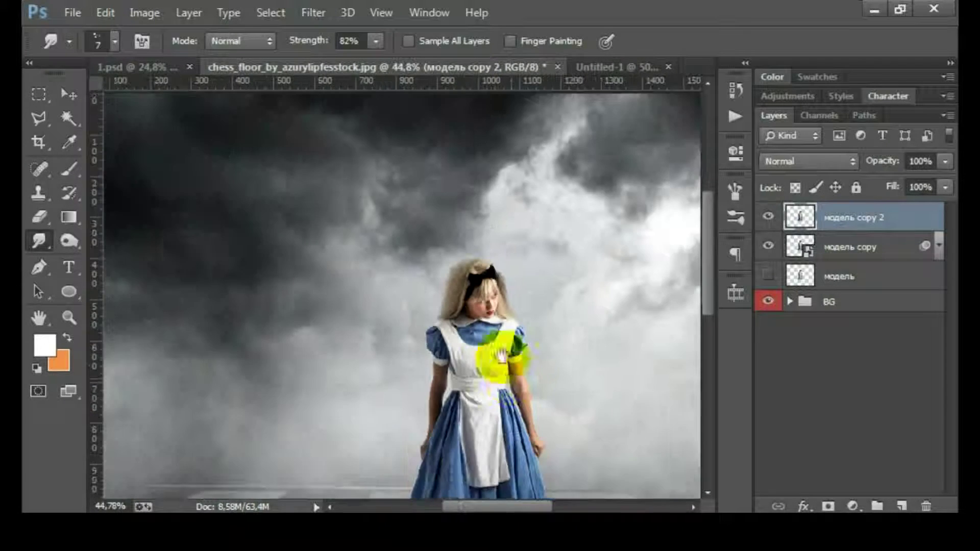
scroll(498, 230, down, 1)
scroll(499, 339, down, 1)
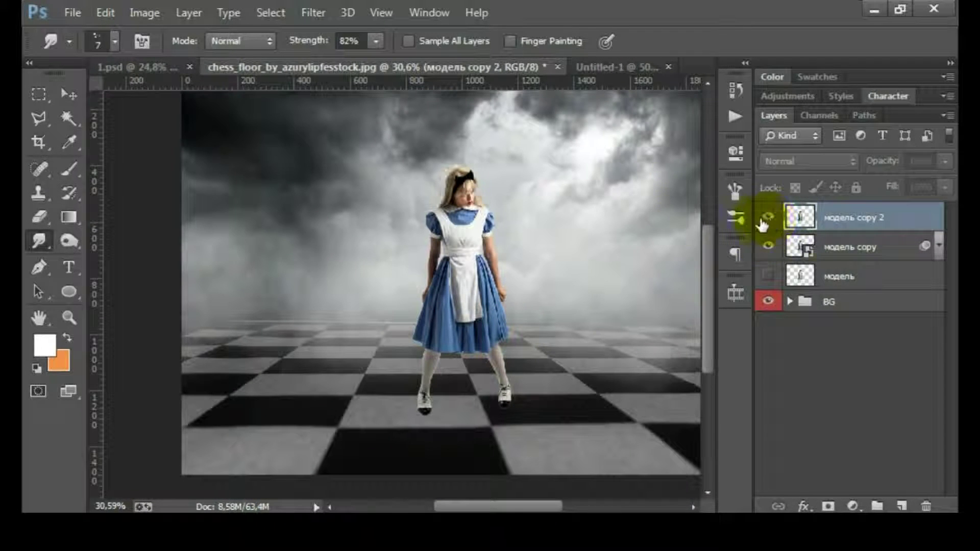
Add a new layer clipped to модель copy 2, filled with 50% Gray in Overlay mode
click(902, 505)
alt+click(862, 230)
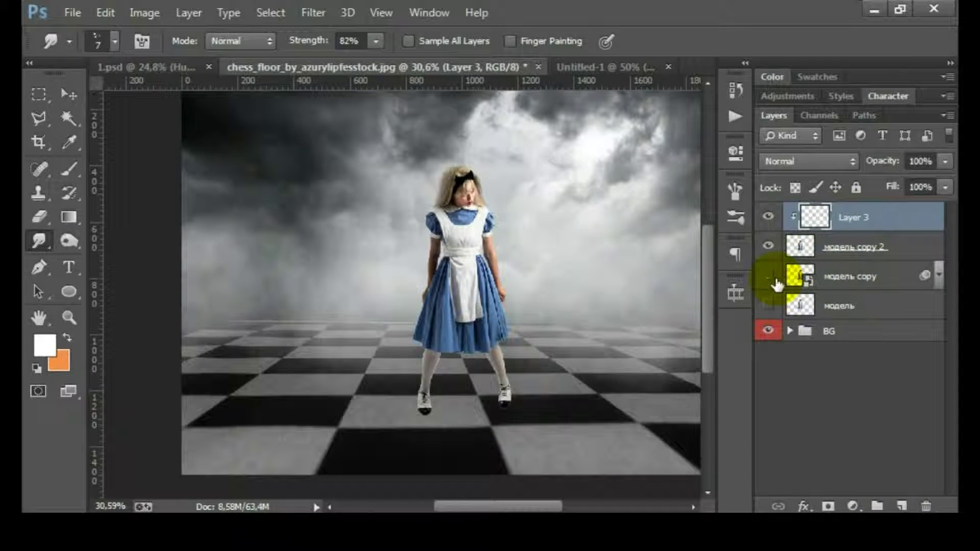
key(shift+F5)
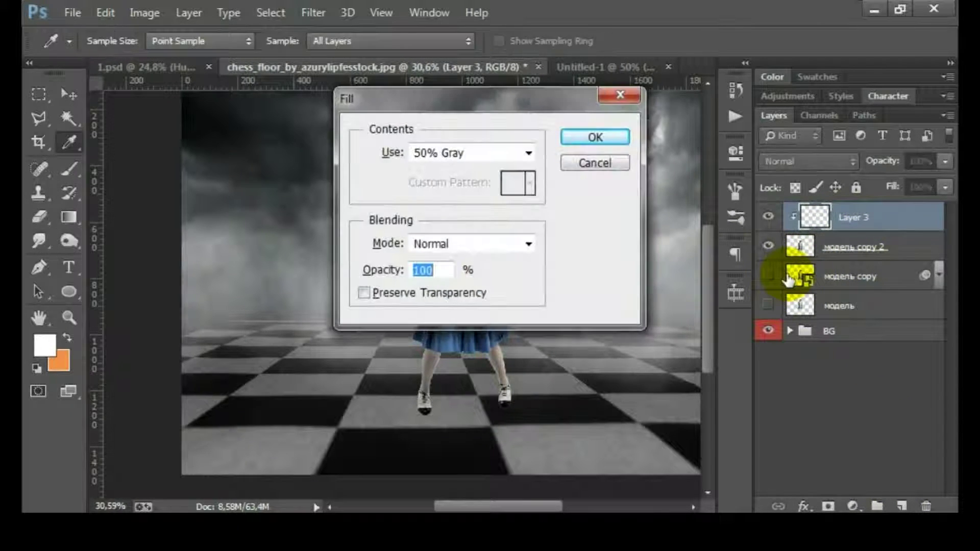
key(Return)
click(838, 162)
click(786, 230)
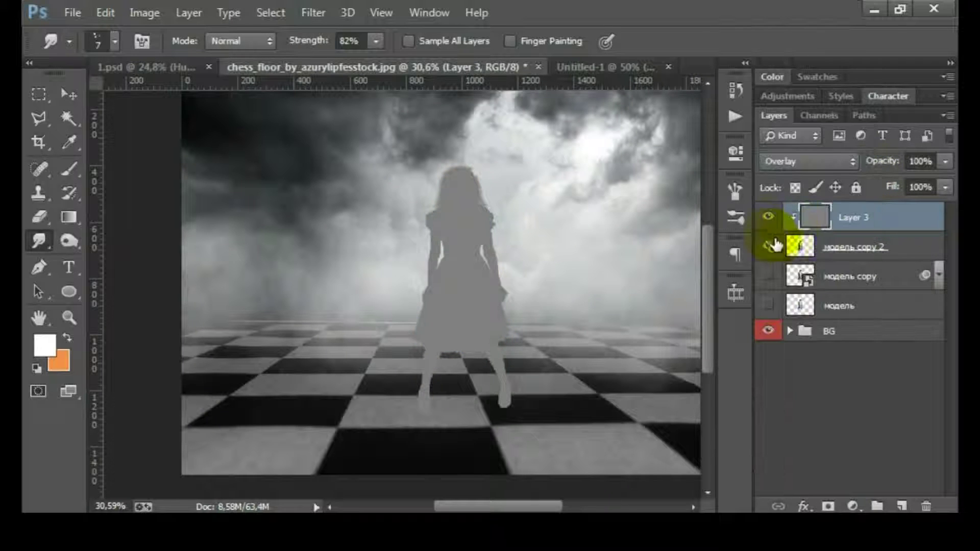
click(69, 241)
scroll(498, 223, up, 2)
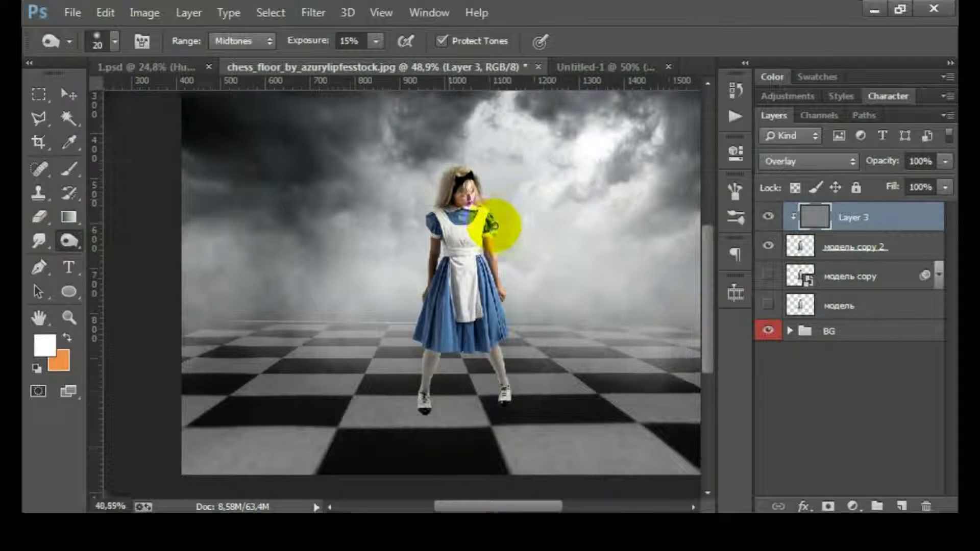
Dodge at 18% exposure to lighten the blue dress from the apron neckline up to the collar
scroll(498, 225, up, 3)
scroll(398, 190, up, 3)
scroll(412, 328, up, 2)
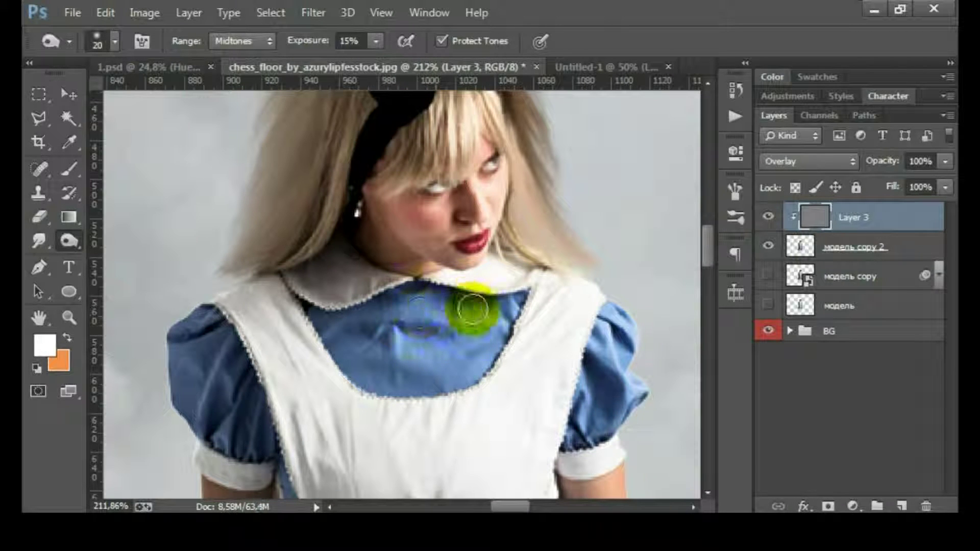
mouse_move(521, 306)
mouse_down()
mouse_move(472, 372)
mouse_move(480, 388)
mouse_up()
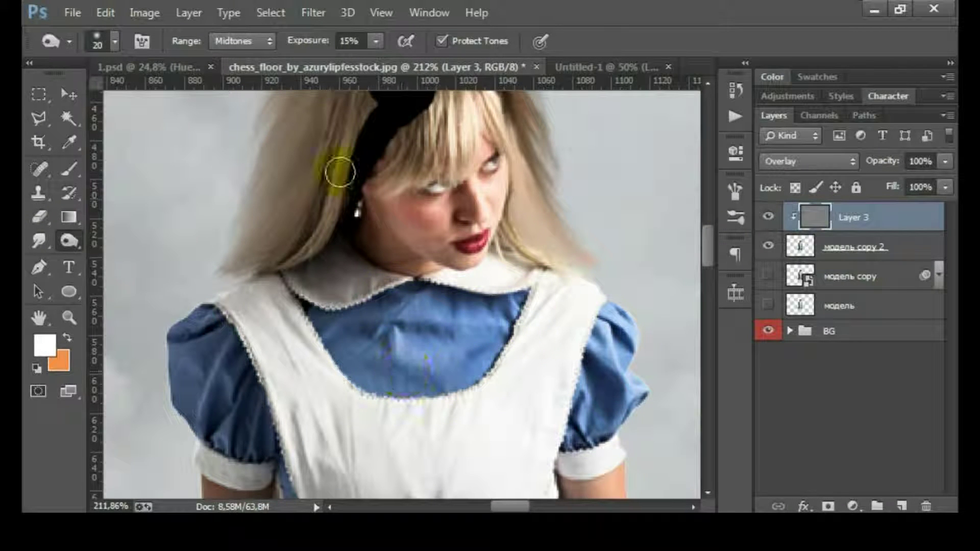
key(bracketleft)
click(412, 393)
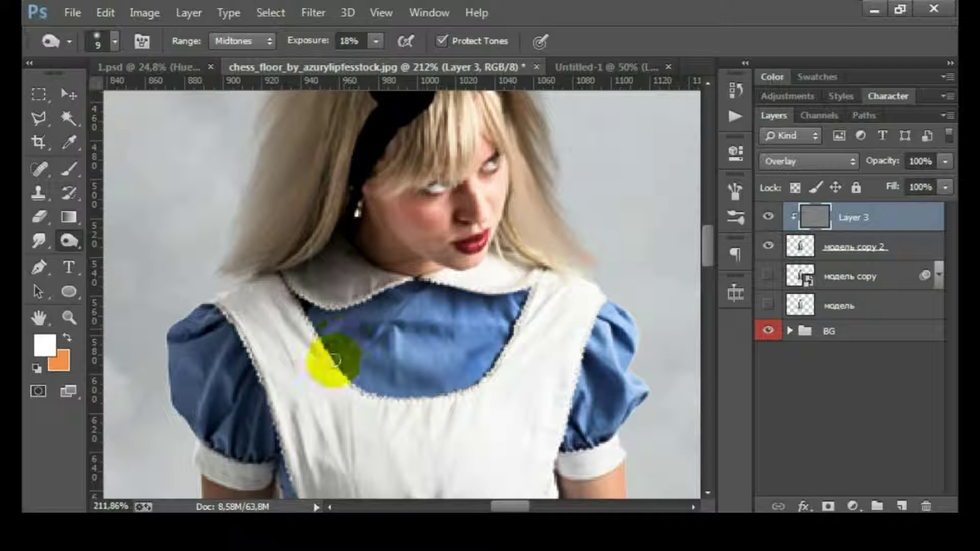
drag(333, 357, 339, 290)
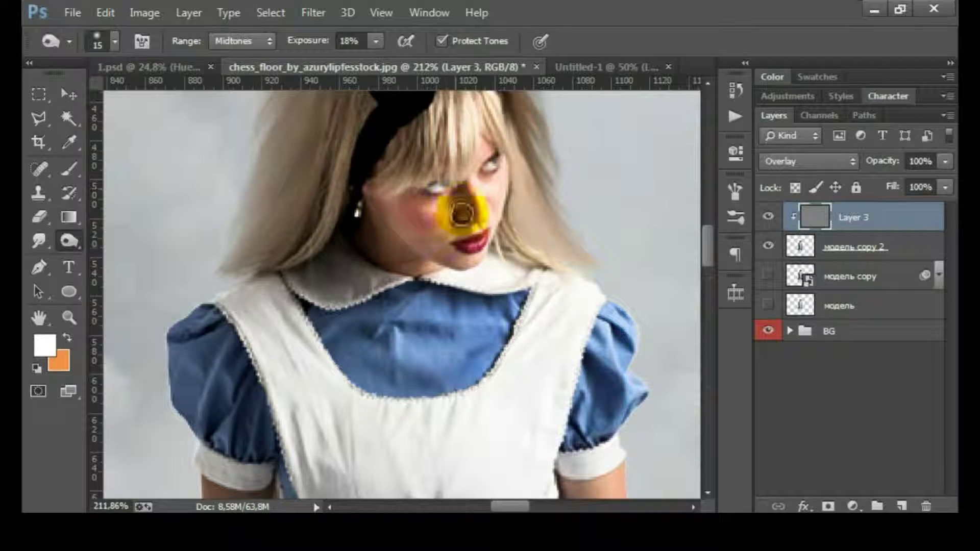
Brush highlights onto the apron, then enlarge the dodge brush to 25
scroll(449, 210, up, 3)
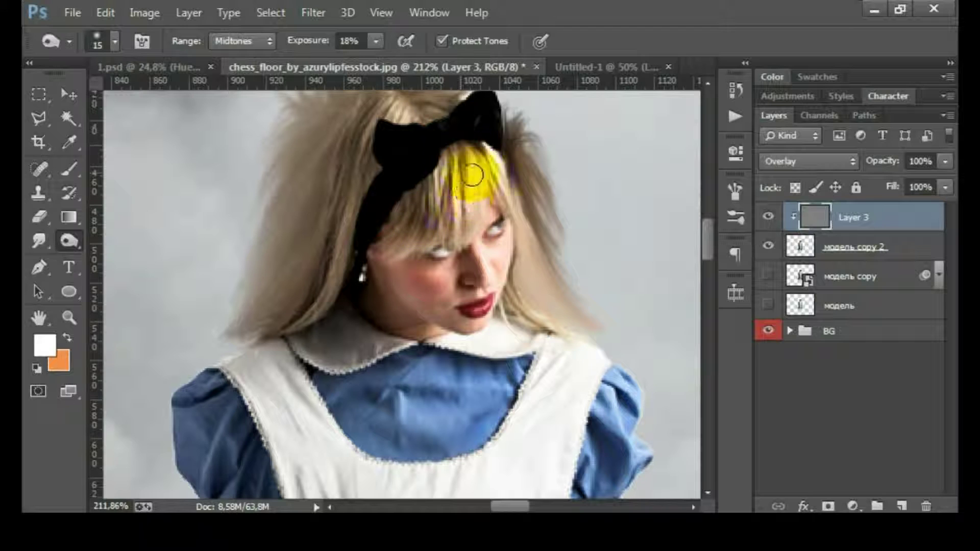
scroll(472, 176, up, 3)
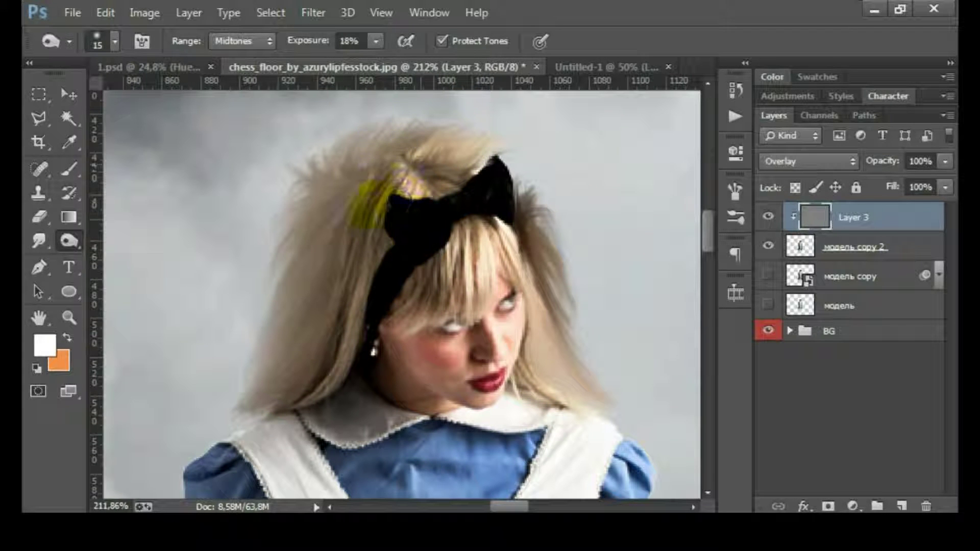
drag(318, 359, 345, 186)
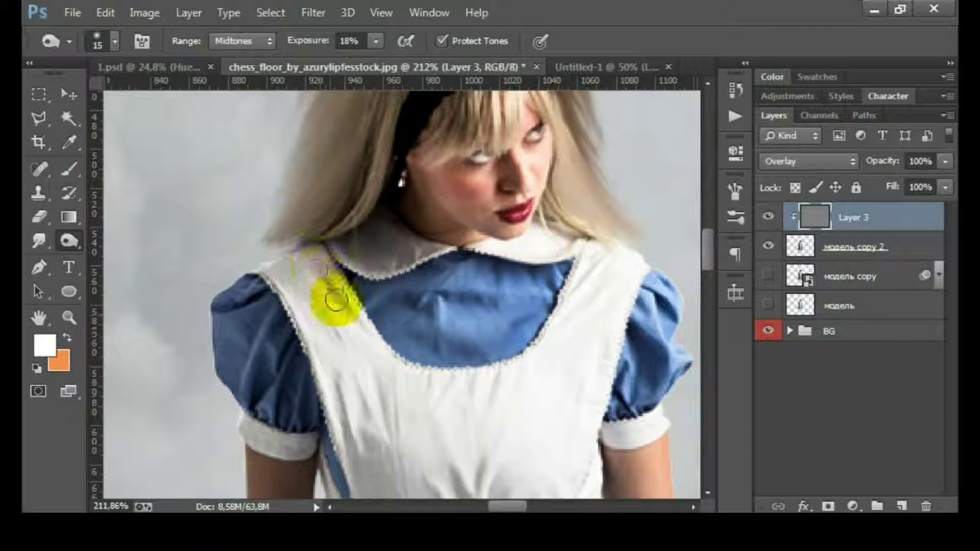
scroll(238, 199, down, 5)
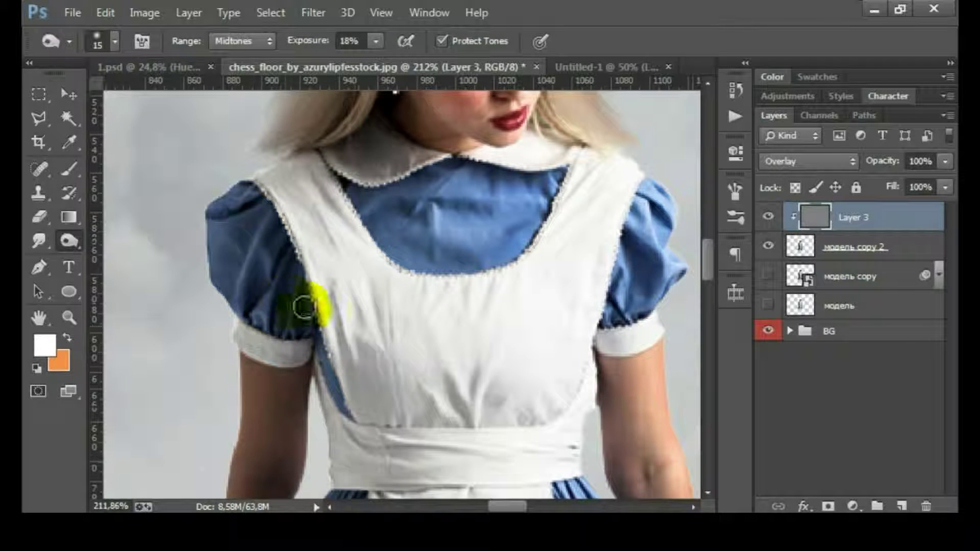
scroll(289, 302, down, 3)
drag(328, 300, 364, 252)
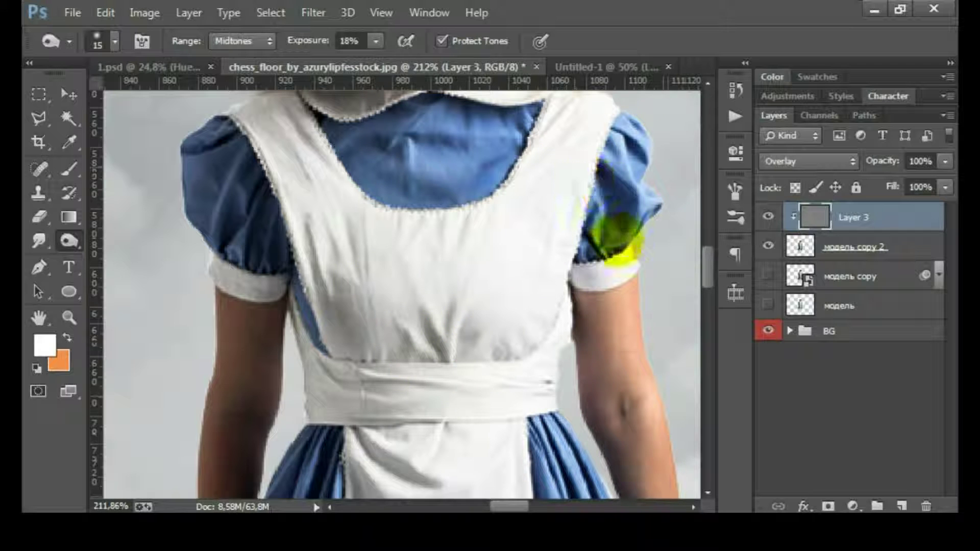
scroll(613, 230, down, 4)
key(bracketright)
Zoom in on the girl's legs and shrink the shading brush to size 10
scroll(566, 329, down, 5)
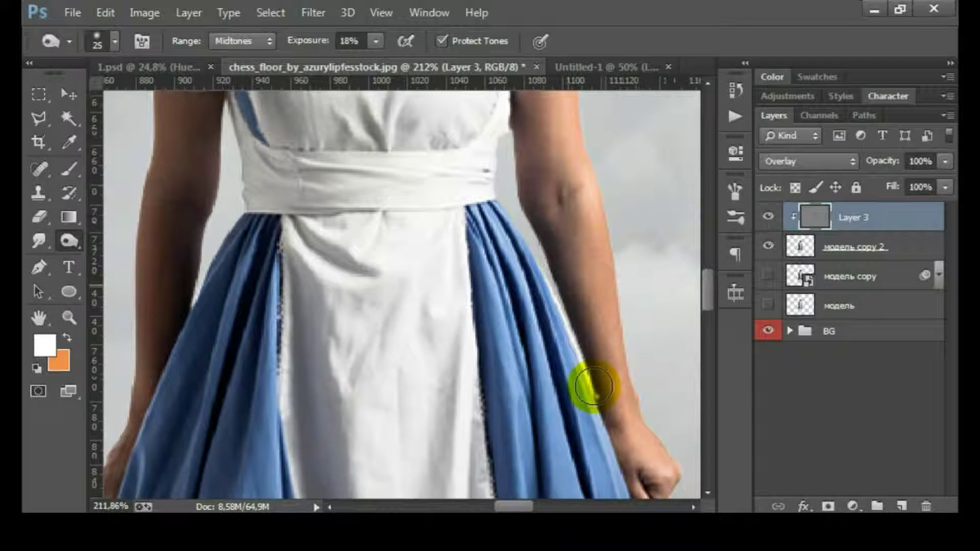
scroll(587, 285, up, 2)
scroll(554, 203, up, 1)
scroll(601, 334, down, 5)
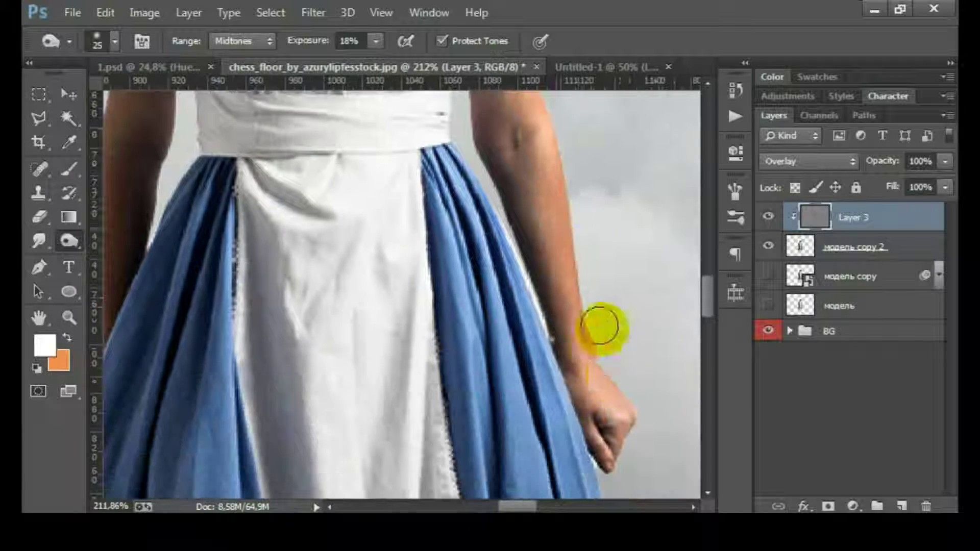
scroll(317, 312, up, 4)
scroll(327, 337, left, 4)
scroll(344, 291, down, 4)
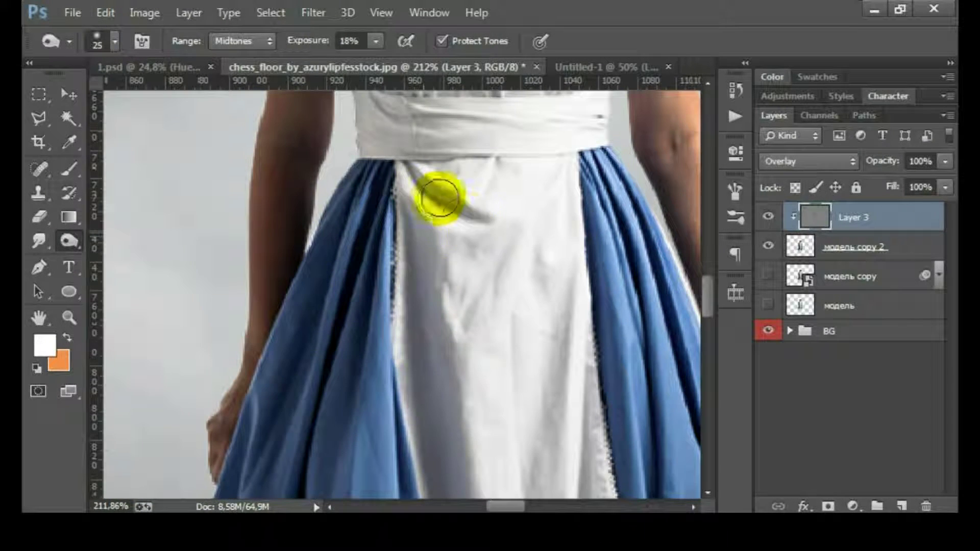
scroll(419, 286, down, 4)
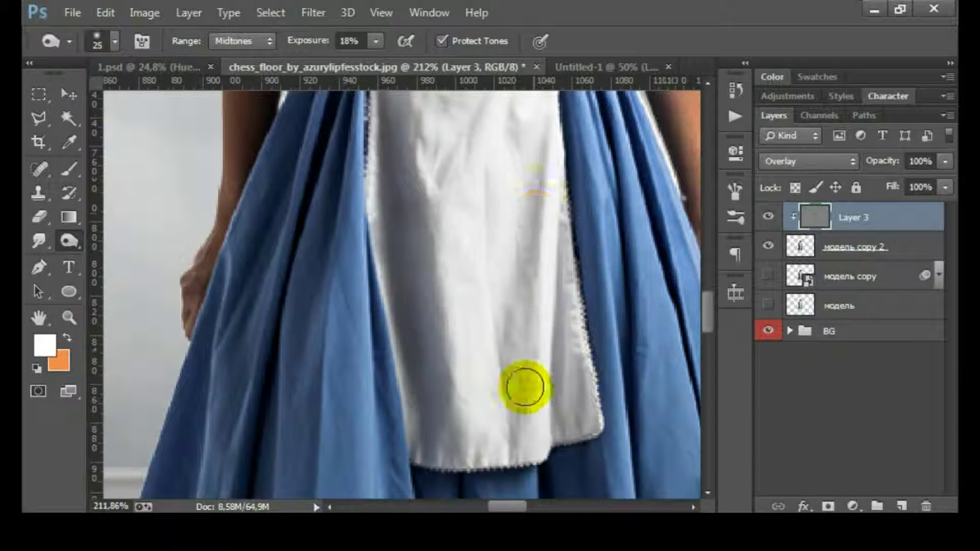
scroll(501, 363, up, 2)
scroll(467, 307, up, 2)
key(bracketleft)
key(bracketleft)
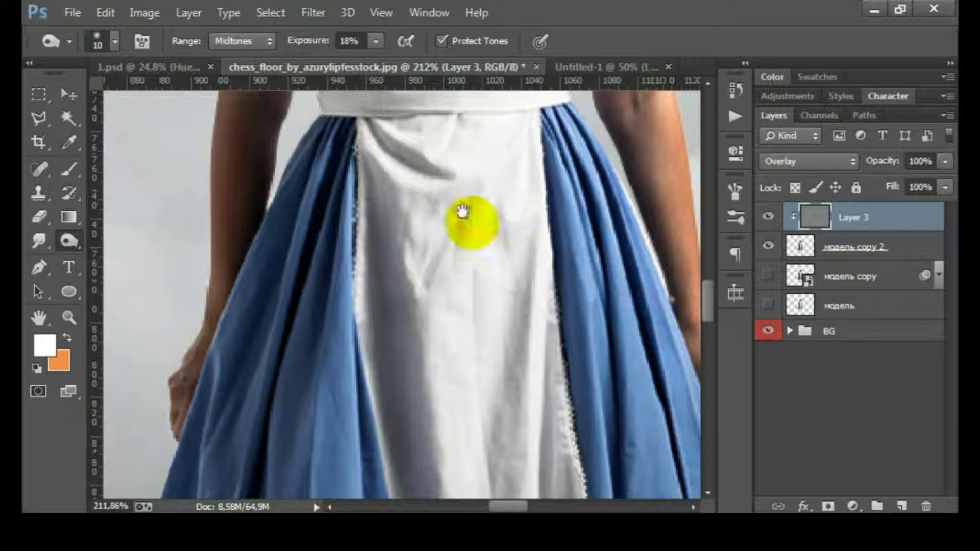
scroll(513, 322, right, 2)
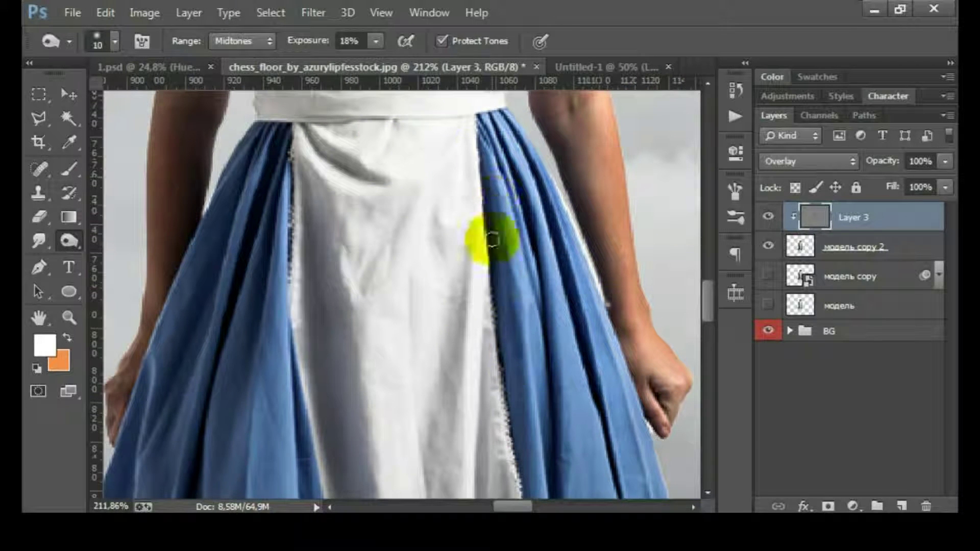
Burn soft shading along the apron hem, skirt hem and skirt folds with a 15–25 brush
drag(508, 390, 498, 378)
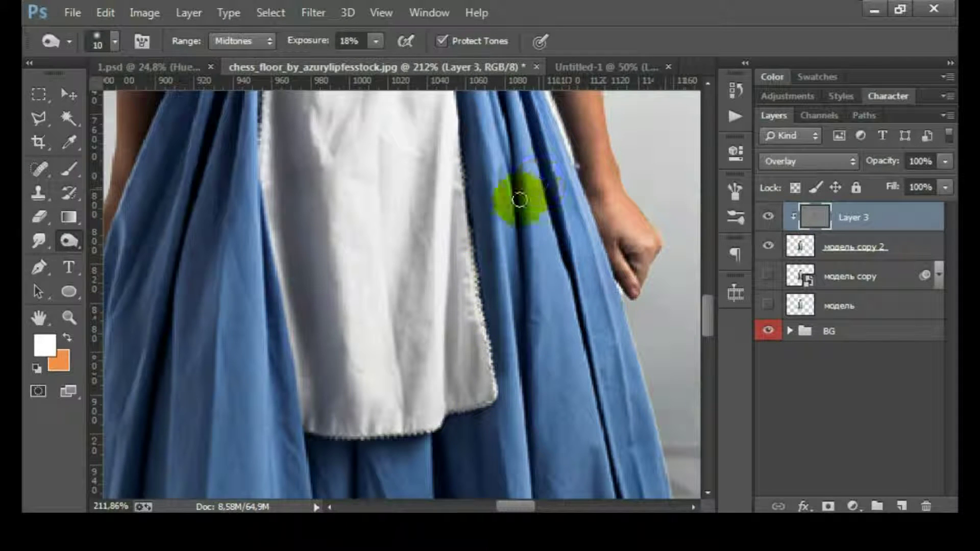
drag(503, 259, 473, 367)
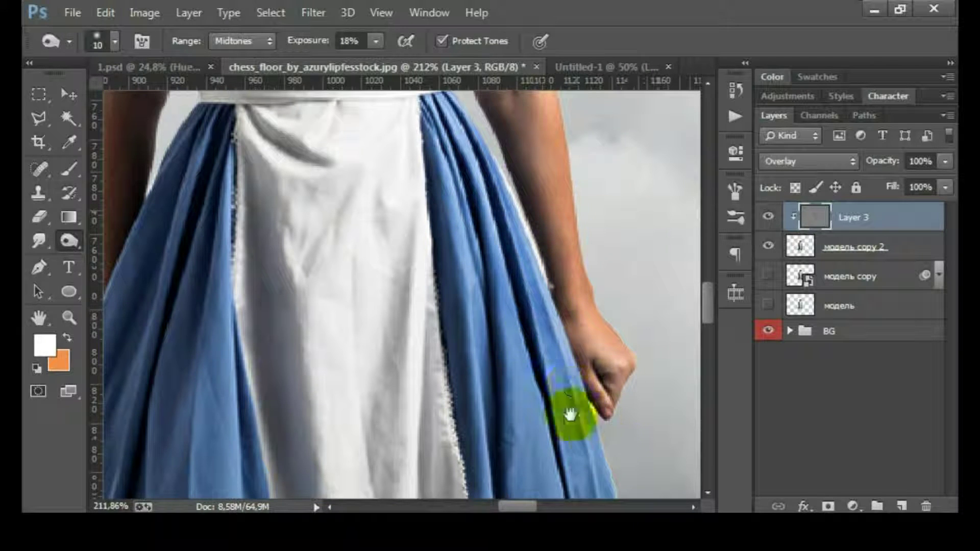
drag(569, 416, 508, 234)
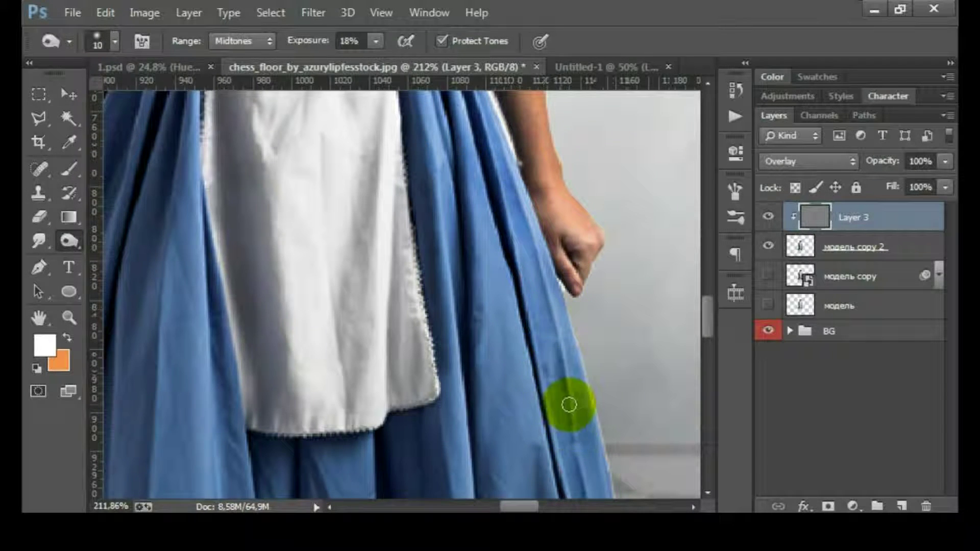
drag(569, 404, 558, 350)
drag(563, 389, 503, 333)
drag(465, 371, 492, 285)
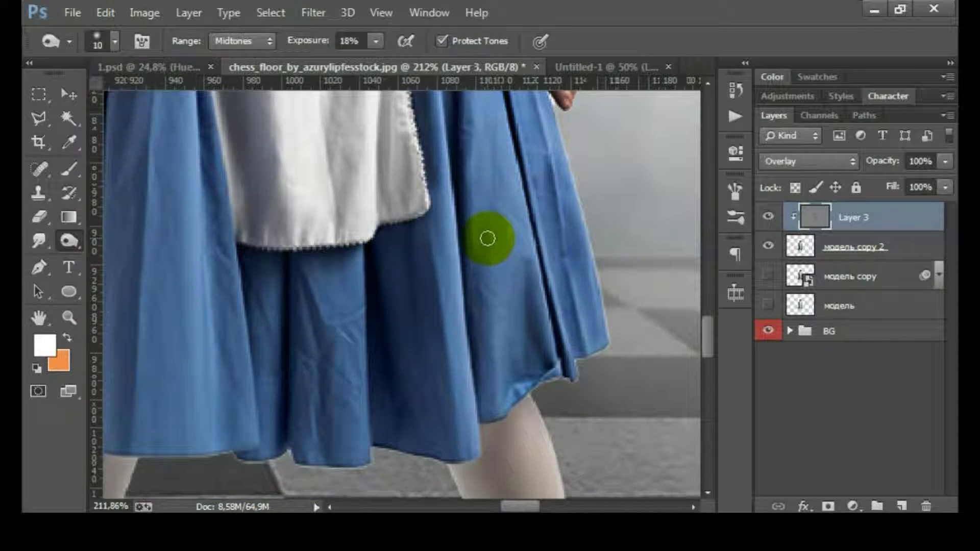
mouse_move(485, 223)
mouse_down()
mouse_move(432, 236)
mouse_move(421, 412)
mouse_move(351, 280)
mouse_move(365, 350)
mouse_up()
key(bracketright)
key(bracketleft)
key(bracketleft)
key(bracketleft)
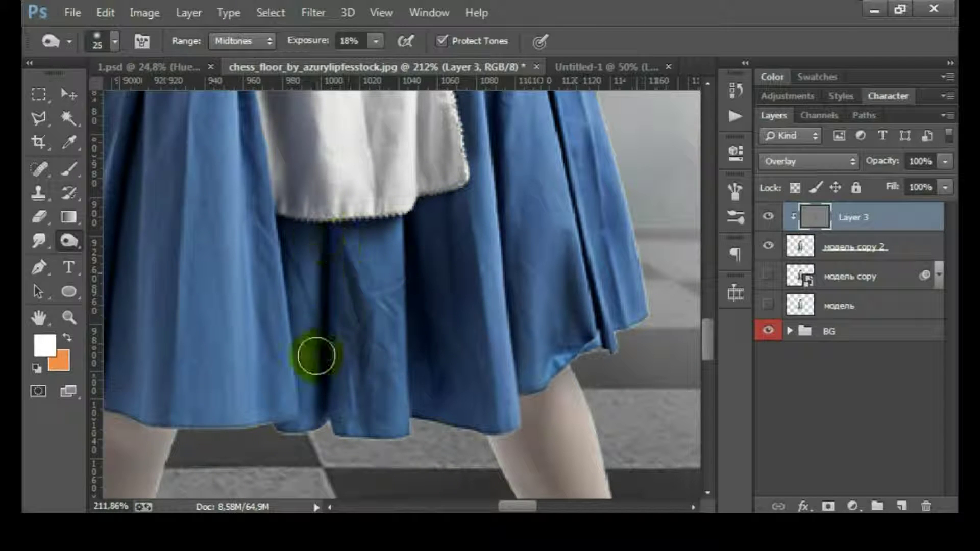
Continue shading the skirt and stockinged legs with a size 20 brush
drag(298, 318, 307, 412)
key(bracketleft)
mouse_move(303, 273)
mouse_down()
mouse_move(291, 324)
mouse_move(300, 437)
mouse_up()
scroll(327, 236, up, 3)
scroll(316, 251, down, 1)
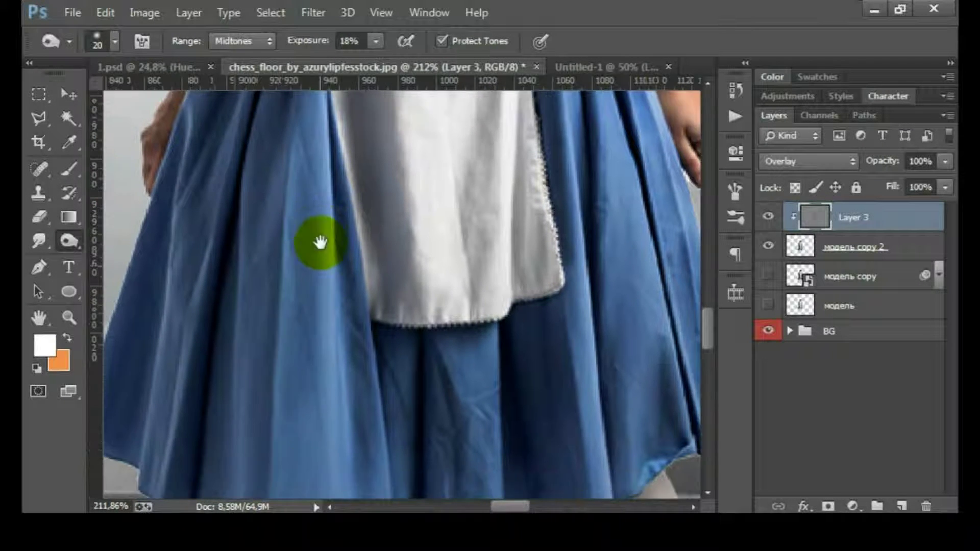
scroll(320, 240, down, 3)
scroll(320, 323, up, 4)
scroll(304, 217, down, 1)
scroll(320, 171, up, 5)
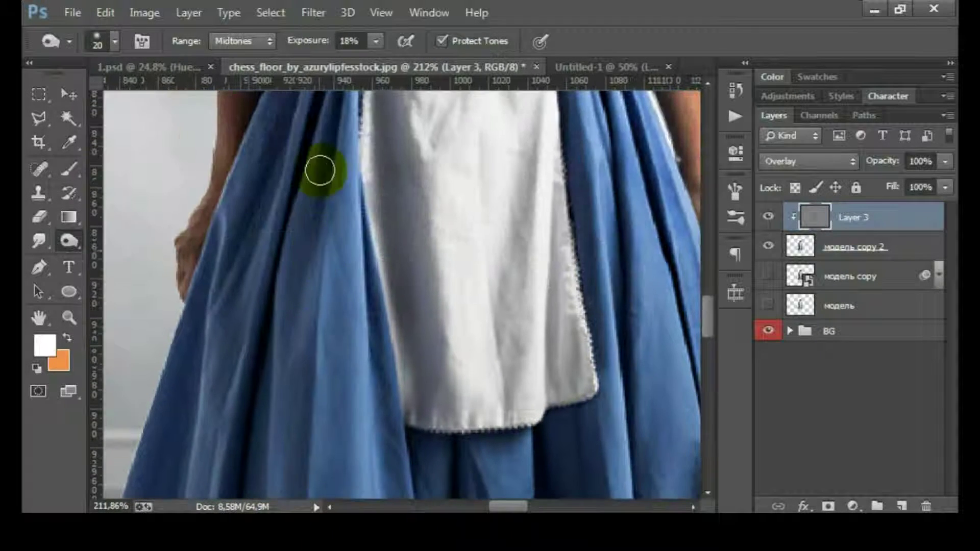
scroll(245, 350, down, 5)
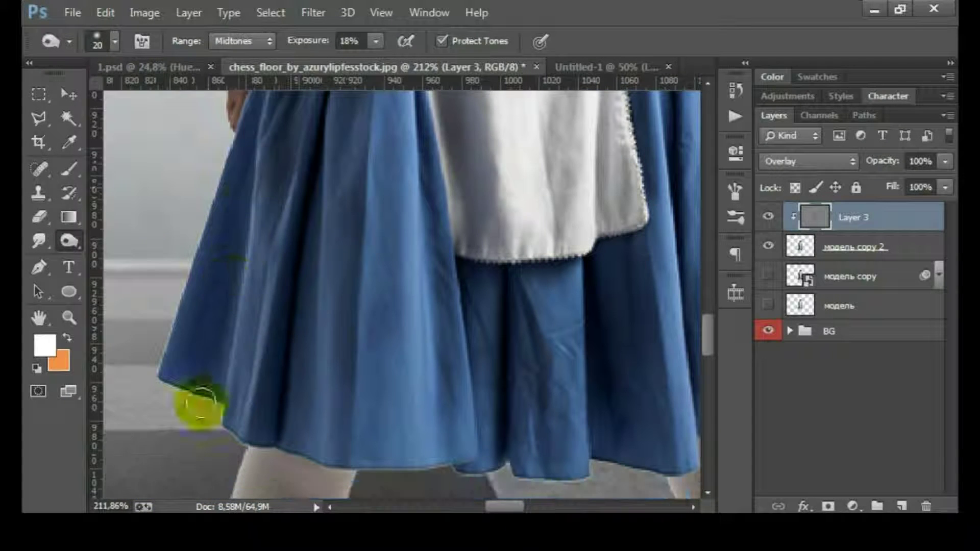
scroll(328, 153, down, 2)
scroll(361, 303, down, 6)
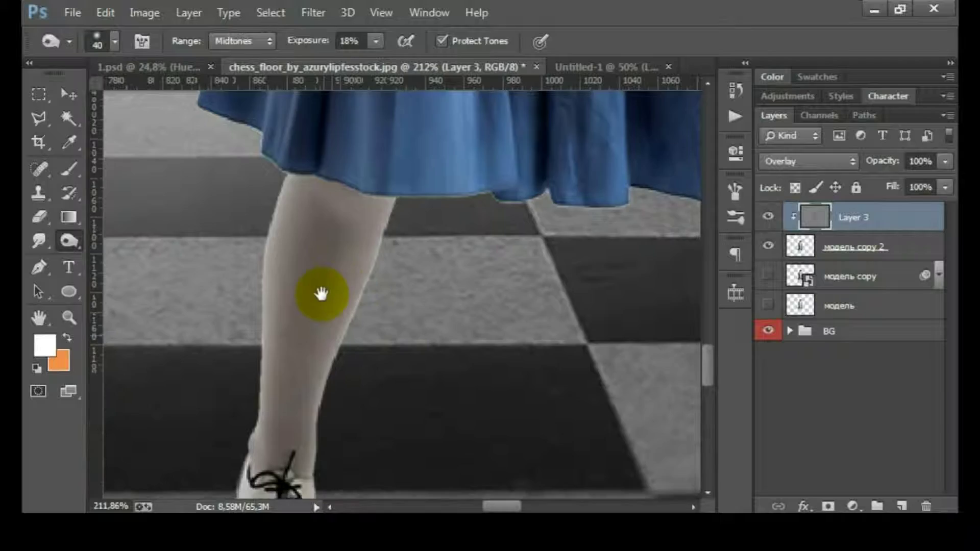
Shade the shoes with a broader brush, then choose the Dodge Tool from the toning flyout
key(bracketright)
key(bracketright)
scroll(456, 337, down, 4)
scroll(669, 362, right, 4)
scroll(526, 175, up, 2)
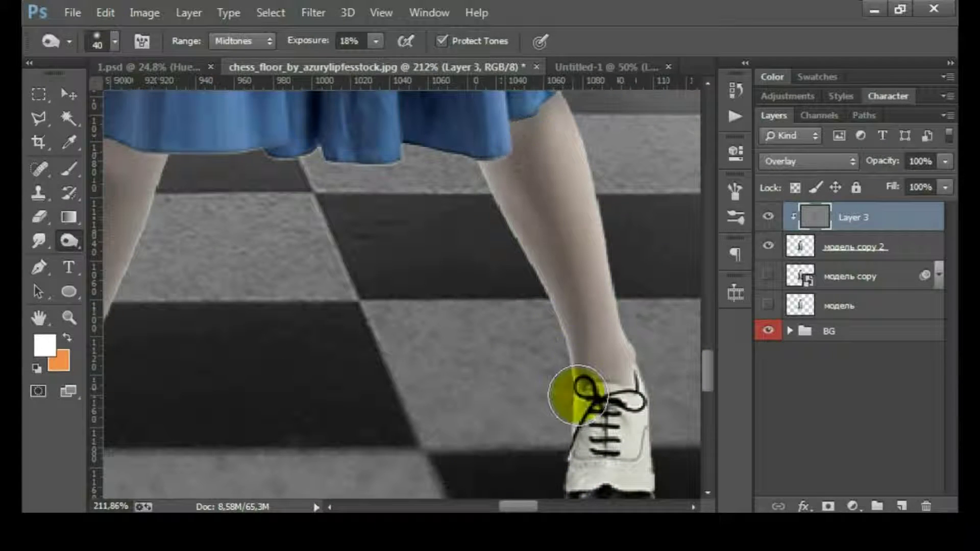
scroll(438, 236, down, 2)
scroll(455, 313, up, 3)
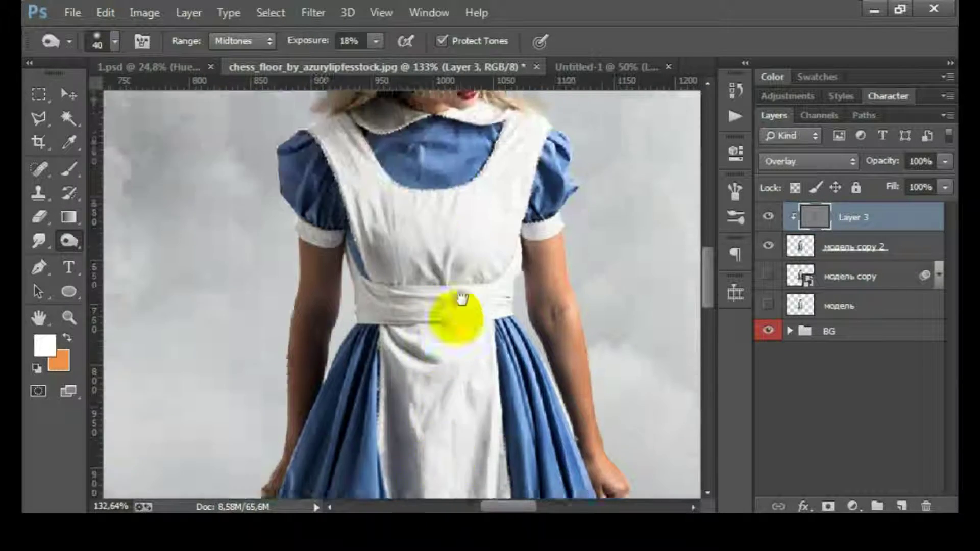
scroll(436, 174, up, 3)
scroll(438, 180, up, 2)
scroll(427, 351, down, 3)
drag(69, 240, 115, 249)
click(115, 243)
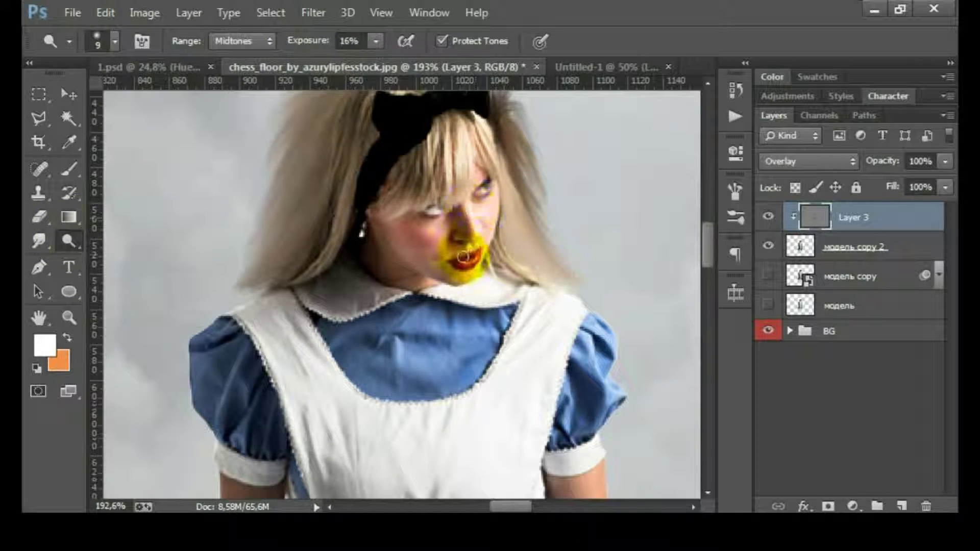
Dodge highlights onto the bodice below the collar and both puffed sleeves
key(bracketright)
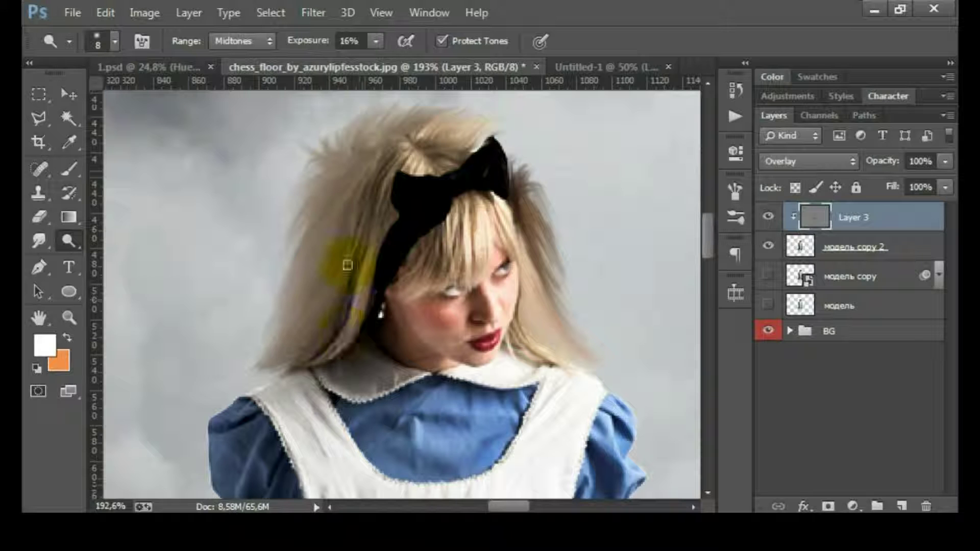
scroll(442, 154, down, 5)
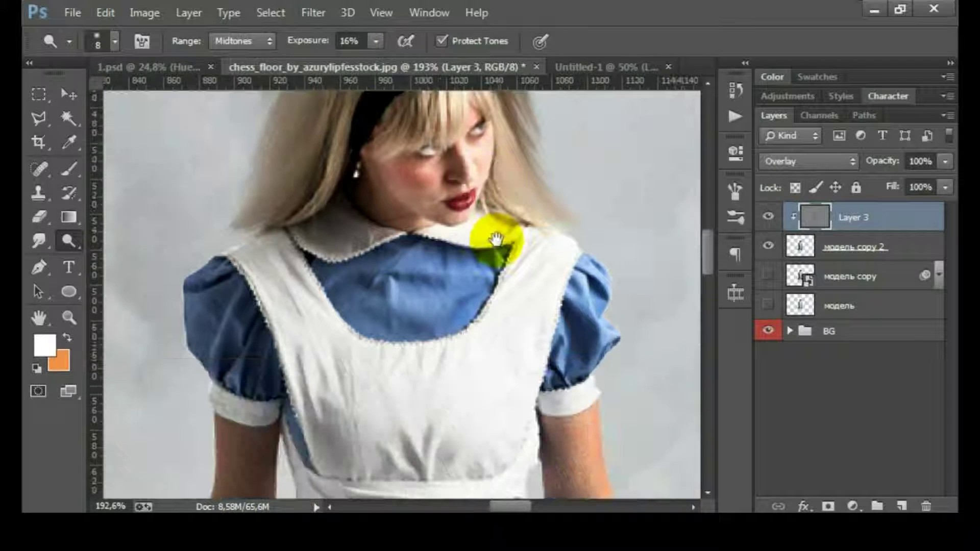
mouse_move(444, 284)
mouse_down()
mouse_move(406, 291)
mouse_move(456, 267)
mouse_move(361, 324)
mouse_move(360, 304)
mouse_move(477, 258)
mouse_move(580, 281)
mouse_move(586, 247)
mouse_move(582, 316)
mouse_move(558, 361)
mouse_up()
drag(223, 293, 290, 272)
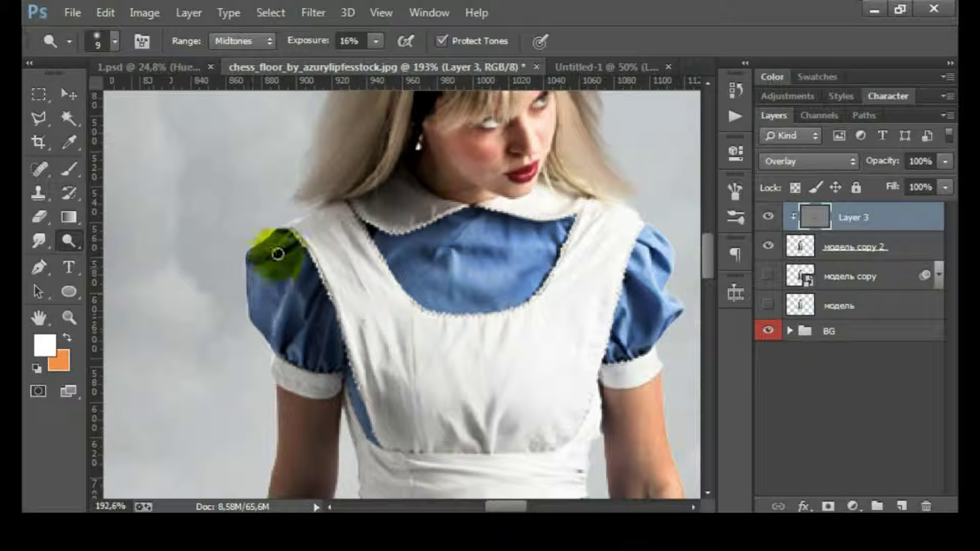
drag(280, 234, 302, 318)
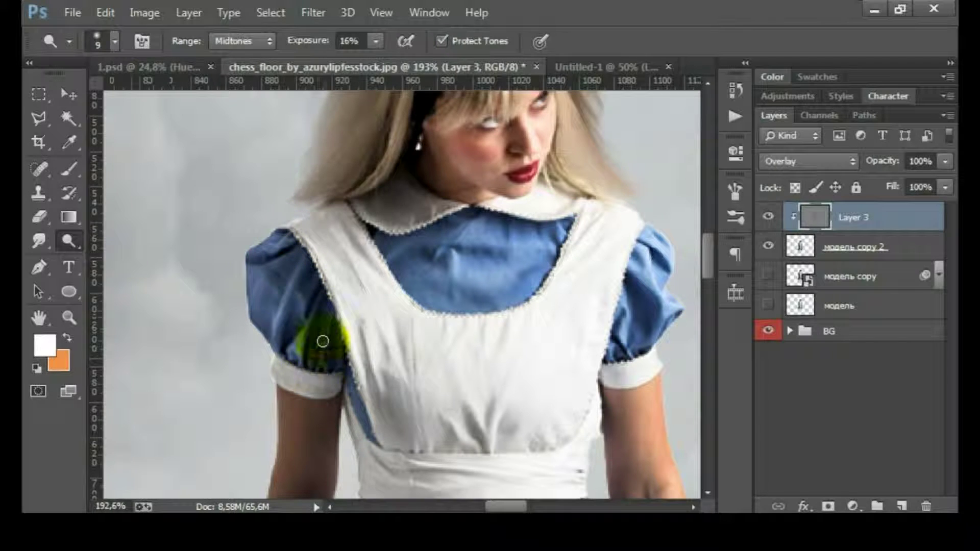
Lighten the girl's left arm and right forearm with dodge strokes
scroll(319, 312, down, 5)
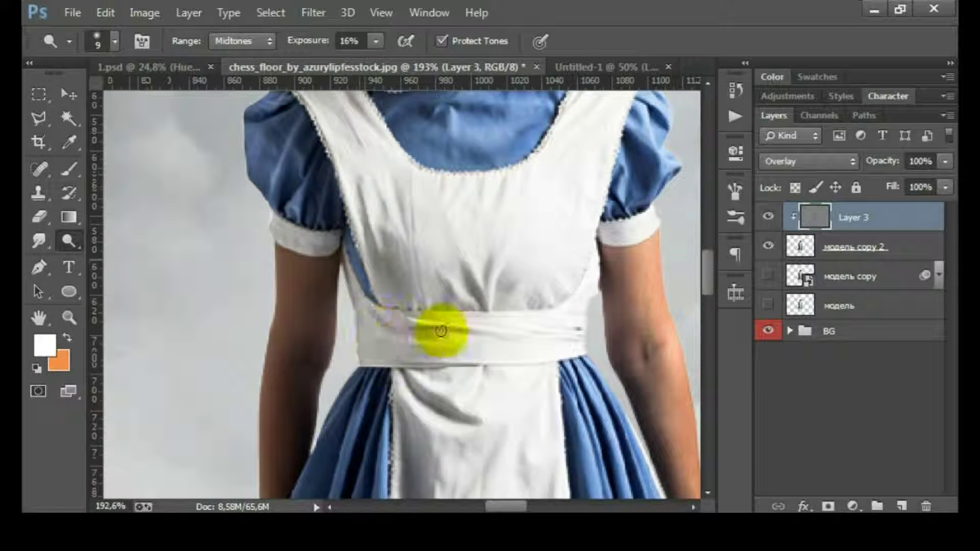
drag(357, 261, 401, 278)
scroll(401, 278, down, 5)
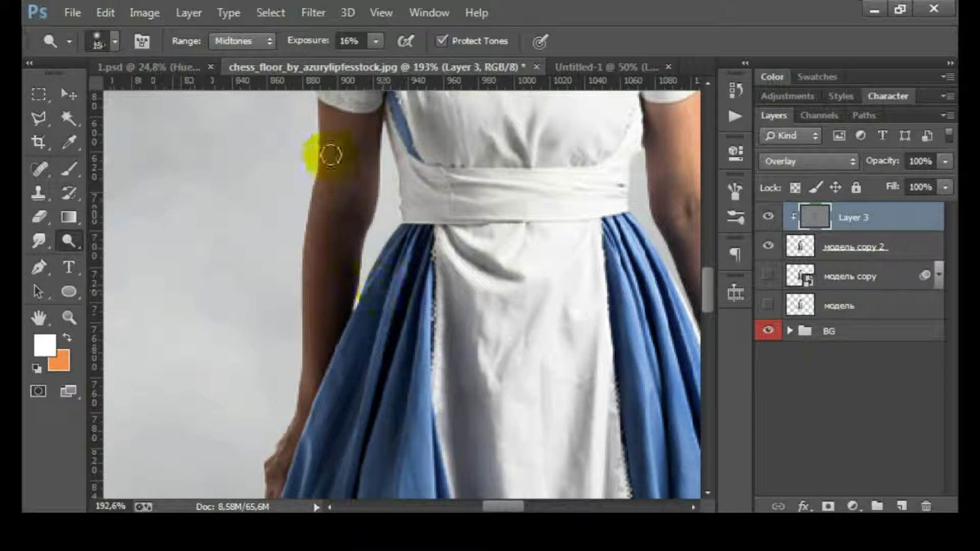
mouse_move(315, 226)
mouse_down()
mouse_move(291, 378)
mouse_move(327, 110)
mouse_move(279, 338)
mouse_move(384, 184)
mouse_up()
scroll(298, 367, right, 6)
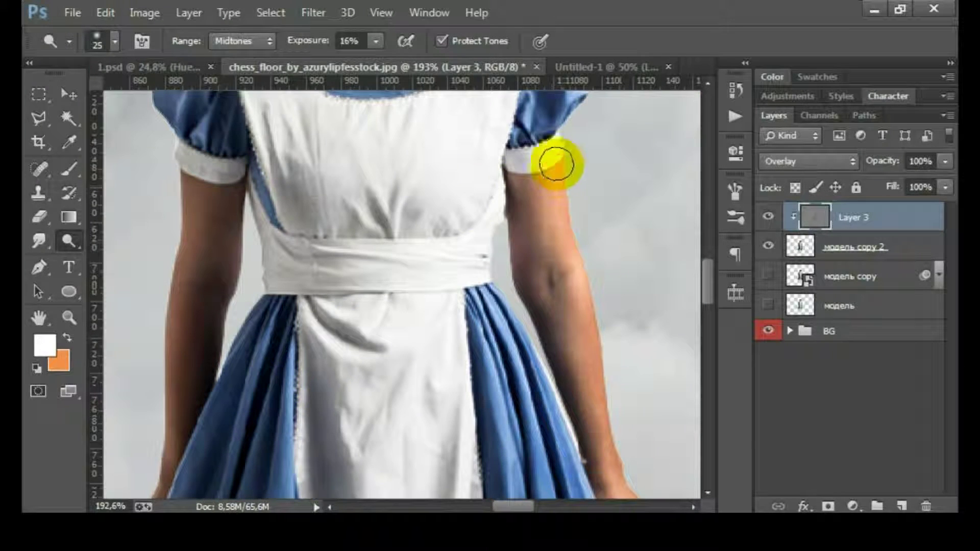
scroll(536, 213, down, 3)
drag(536, 213, 577, 359)
mouse_move(577, 359)
mouse_down()
mouse_move(536, 179)
mouse_move(586, 382)
mouse_up()
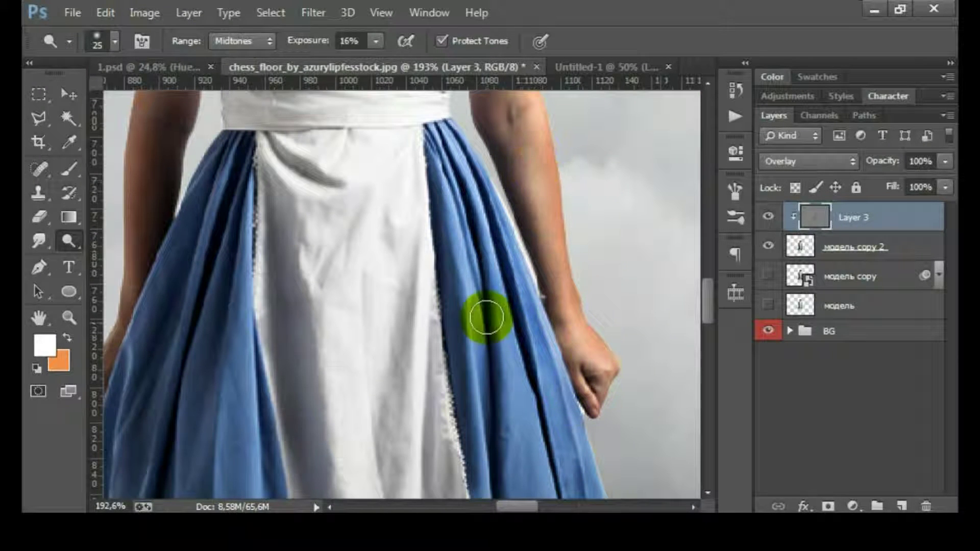
drag(439, 150, 503, 355)
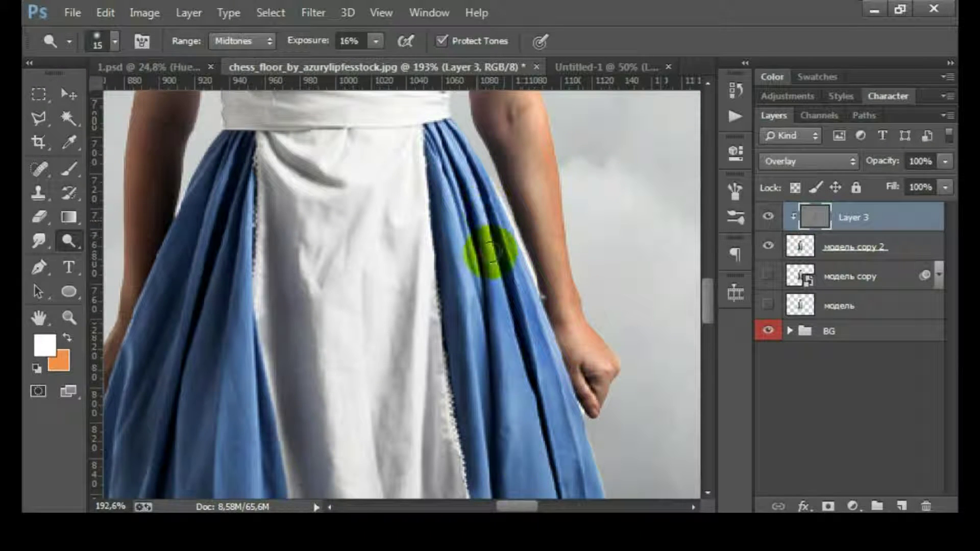
Lighten the folds of the blue skirt down toward its hem
scroll(503, 354, down, 4)
scroll(511, 229, down, 5)
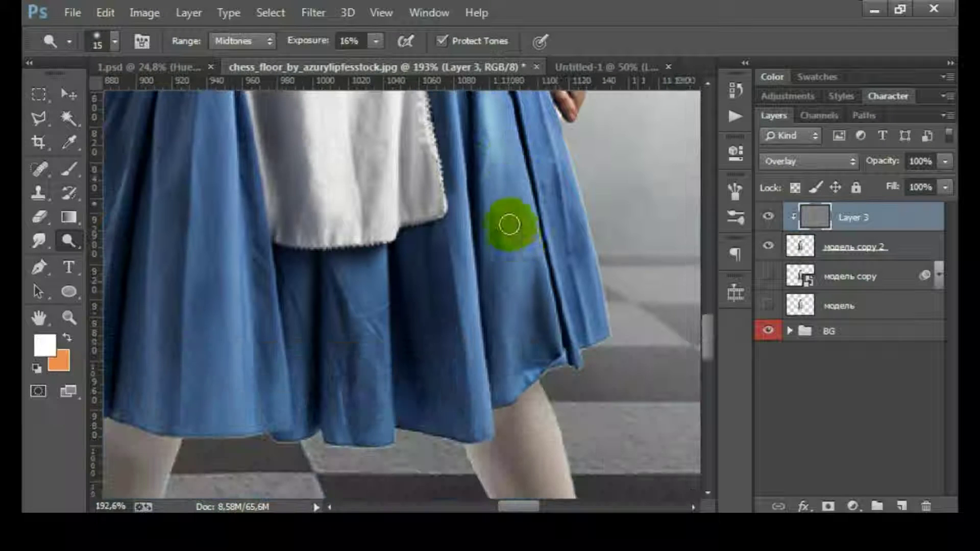
scroll(541, 240, up, 3)
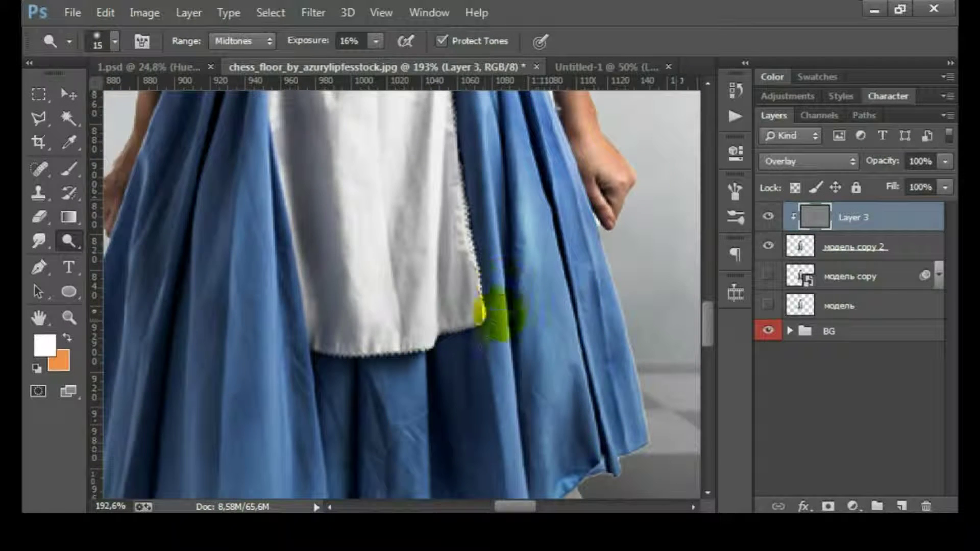
scroll(503, 393, down, 4)
drag(498, 378, 465, 429)
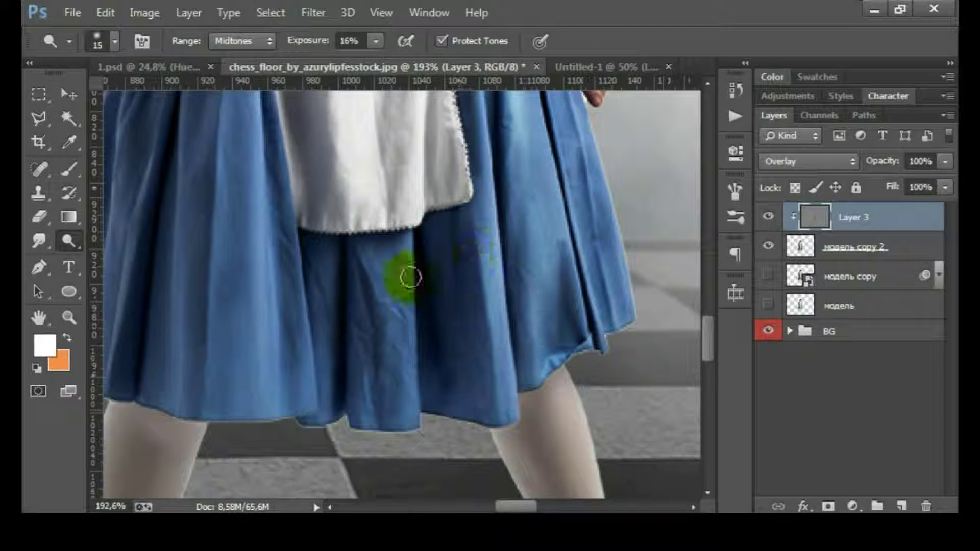
mouse_move(394, 403)
mouse_down()
mouse_move(409, 313)
mouse_move(385, 240)
mouse_move(376, 385)
mouse_up()
mouse_move(307, 306)
mouse_down()
mouse_move(338, 388)
mouse_move(321, 373)
mouse_move(291, 449)
mouse_move(256, 401)
mouse_move(285, 416)
mouse_up()
Dodge the apron and hands with a larger brush, then zoom out to fit the image
key(bracketright)
key(bracketright)
mouse_move(295, 171)
mouse_down()
mouse_move(277, 343)
mouse_move(300, 242)
mouse_up()
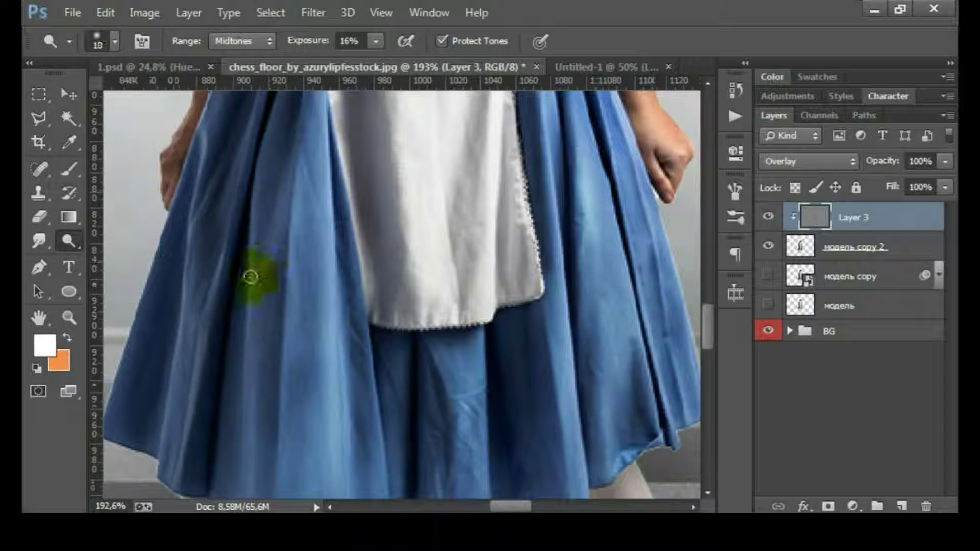
scroll(253, 346, down, 5)
scroll(207, 198, up, 1)
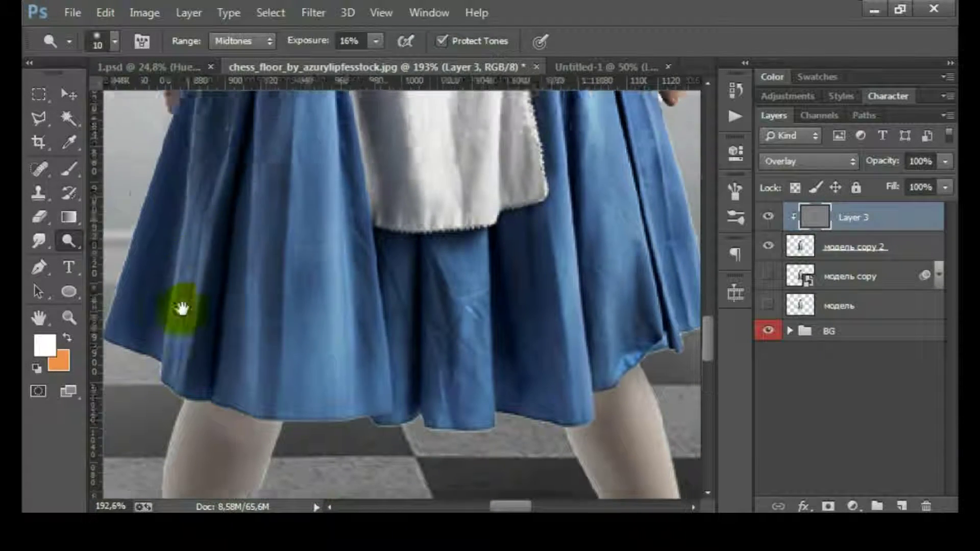
scroll(198, 210, up, 5)
scroll(306, 243, down, 3)
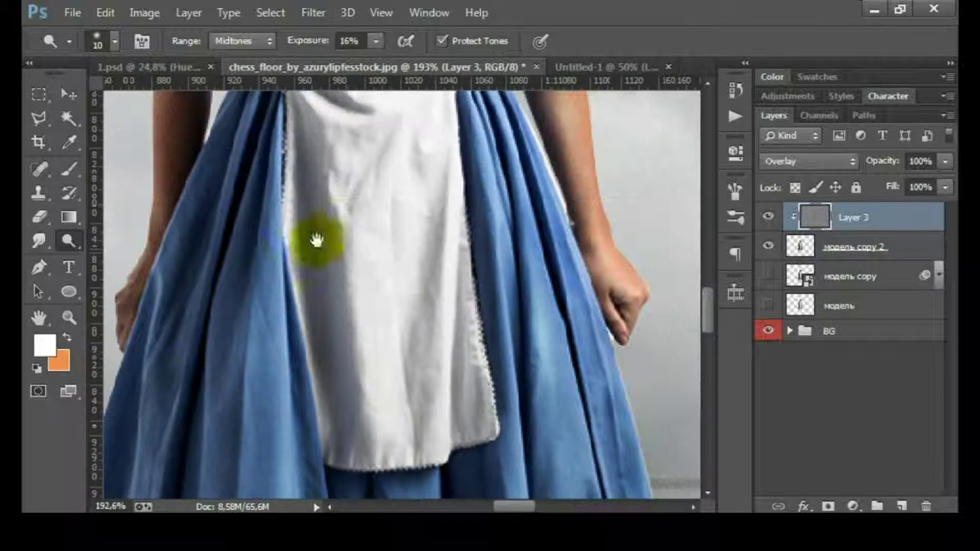
scroll(449, 353, down, 2)
scroll(462, 355, down, 2)
scroll(462, 352, down, 3)
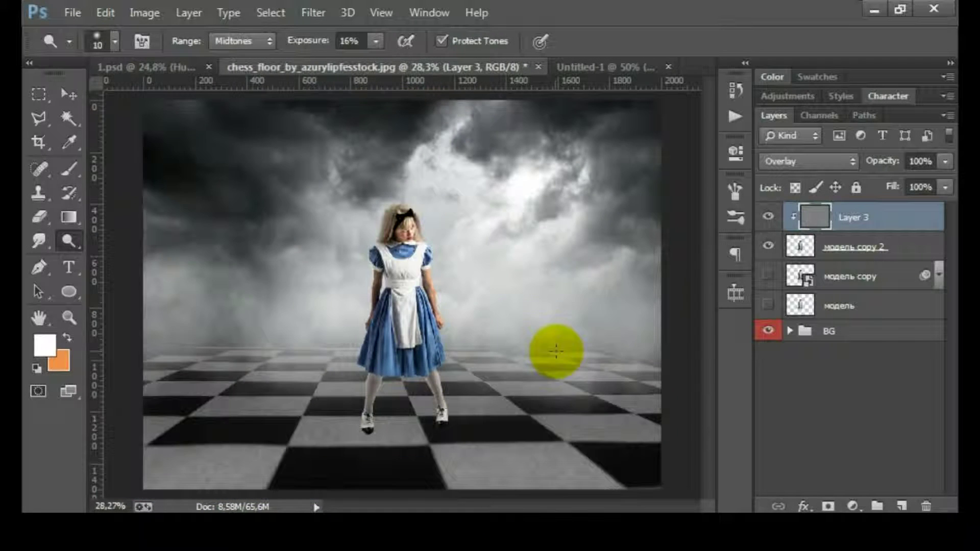
Clip a Hue/Saturation adjustment at -38 saturation to the girl, then add a layer above модель copy
click(768, 217)
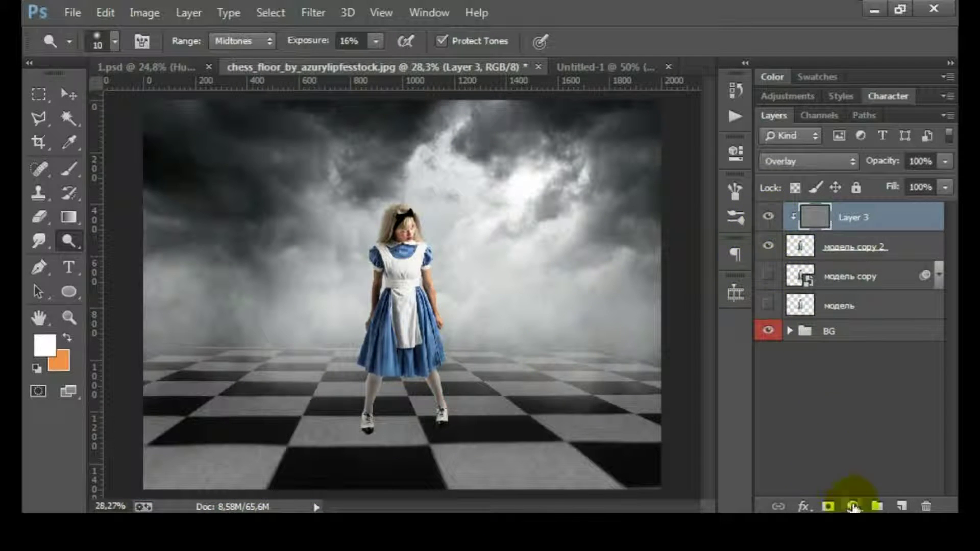
click(853, 506)
click(840, 281)
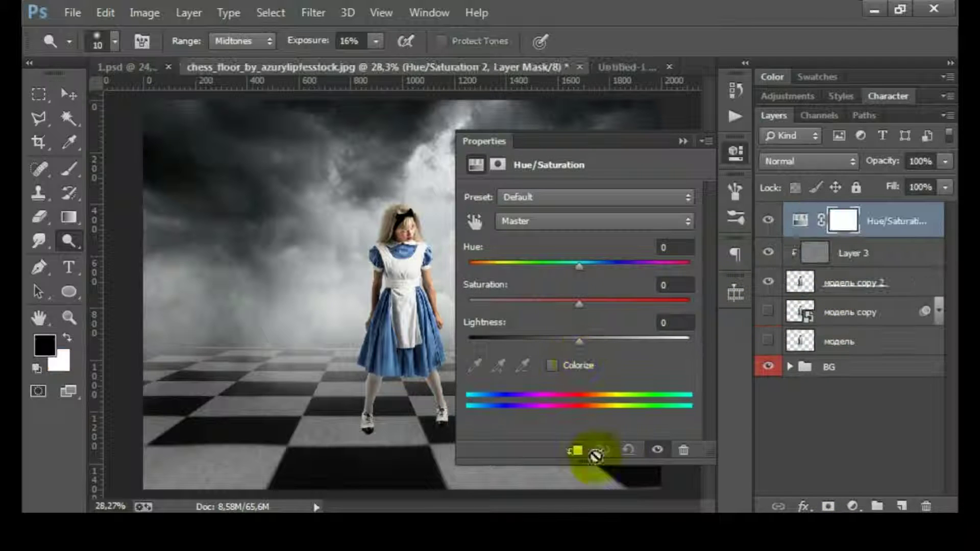
click(571, 453)
drag(539, 315, 537, 315)
click(683, 142)
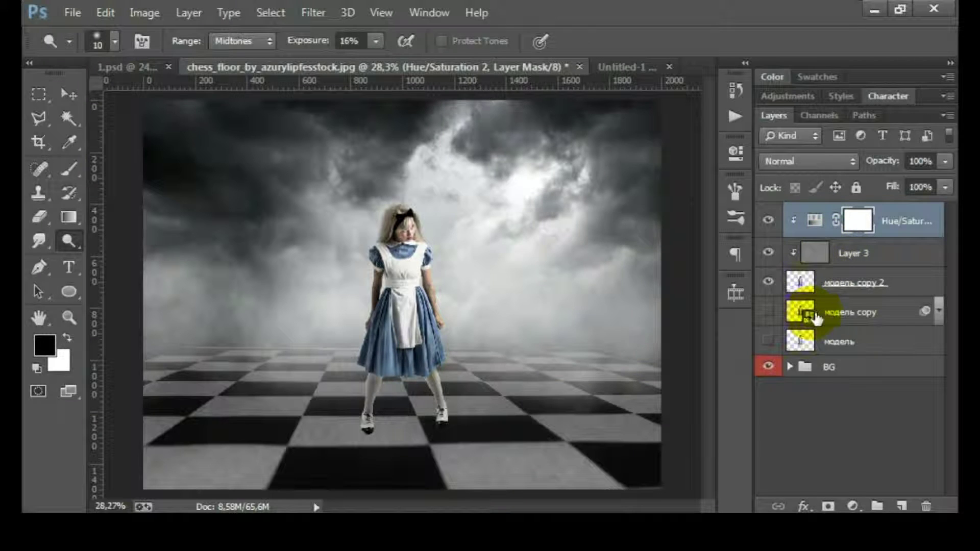
click(867, 314)
click(902, 507)
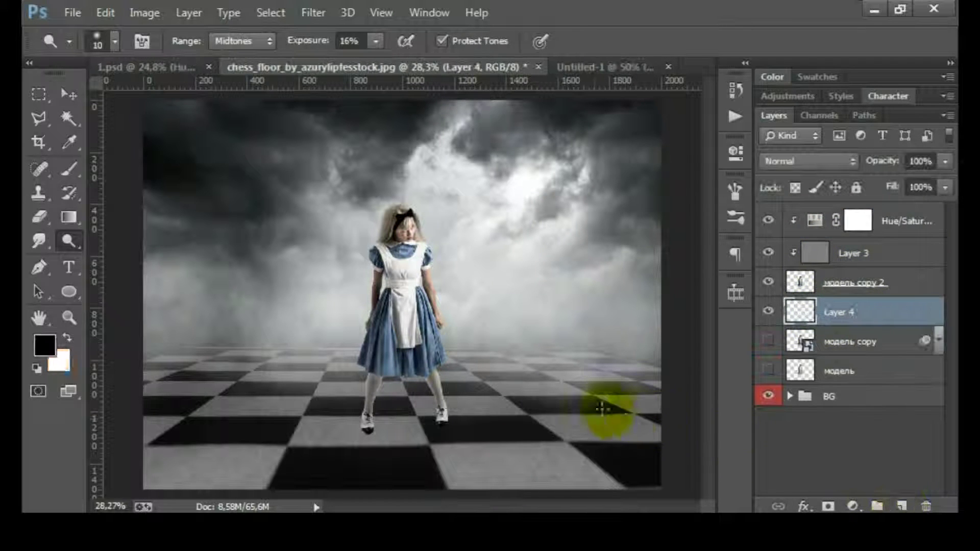
Set up a hard round black brush at 100% opacity and flow, size 35
key(b)
key(d)
right_click(380, 365)
click(448, 399)
drag(334, 41, 368, 41)
drag(465, 41, 506, 41)
key(bracketleft)
key(bracketleft)
key(bracketleft)
scroll(365, 427, up, 3)
scroll(377, 429, up, 2)
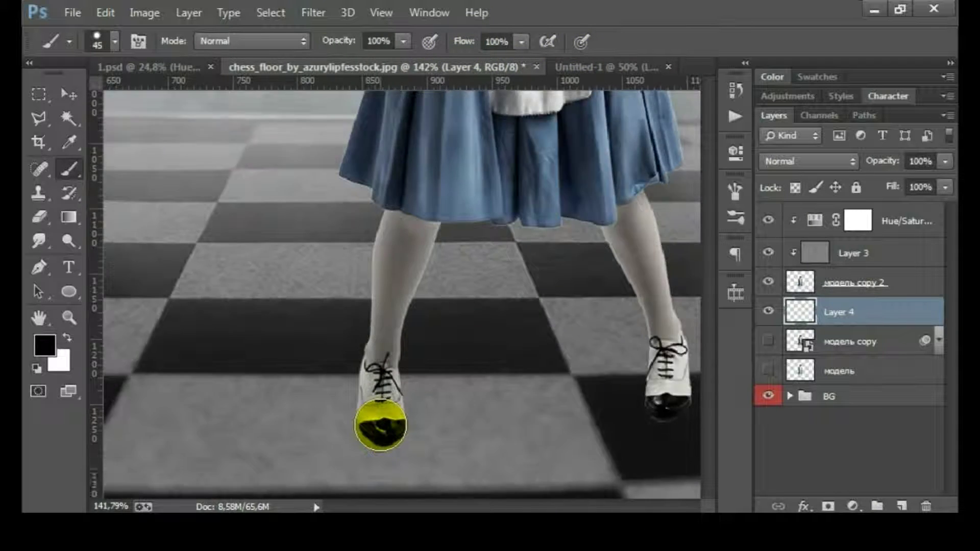
scroll(377, 424, up, 2)
key(bracketleft)
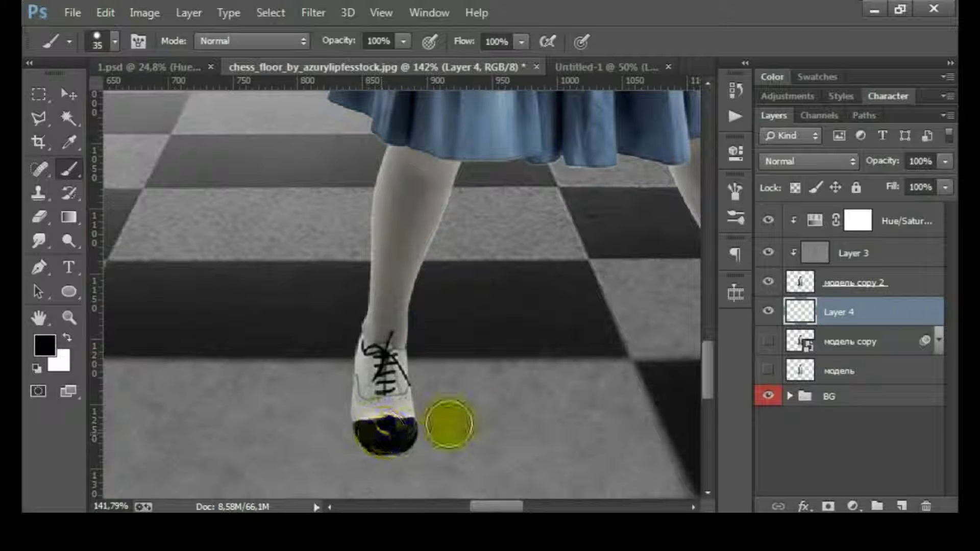
Paint a dark shadow under the shoes and Motion Blur it at -88°, 13 pixels
drag(450, 424, 375, 438)
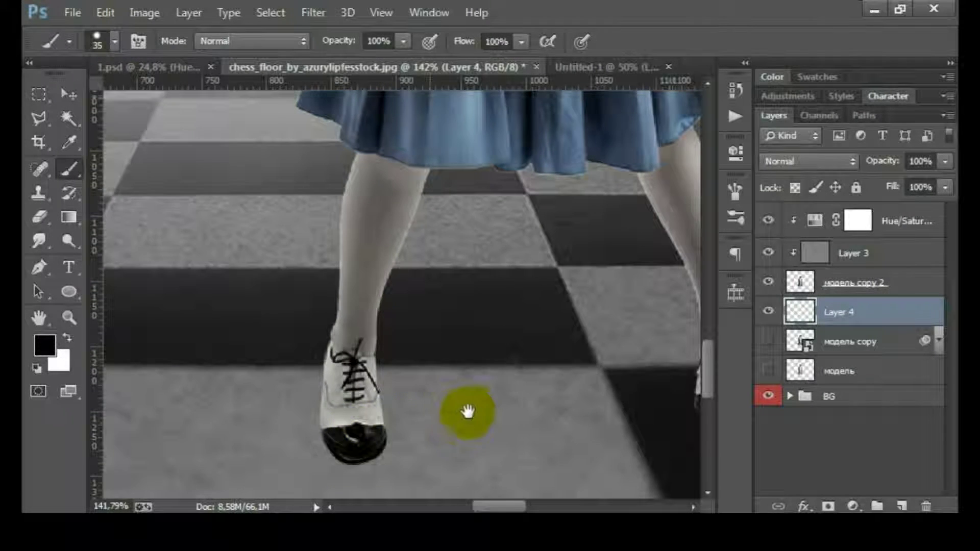
scroll(500, 406, right, 3)
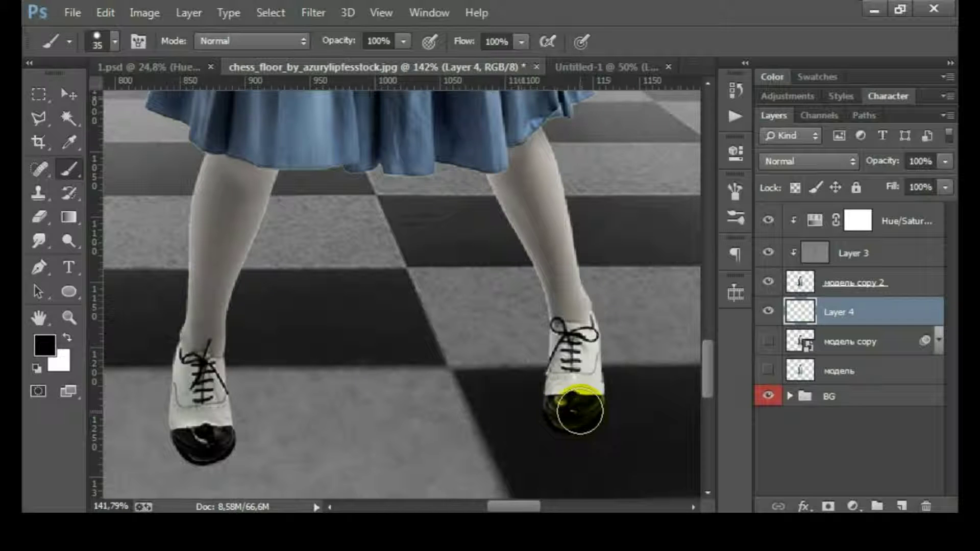
click(320, 20)
mouse_move(322, 215)
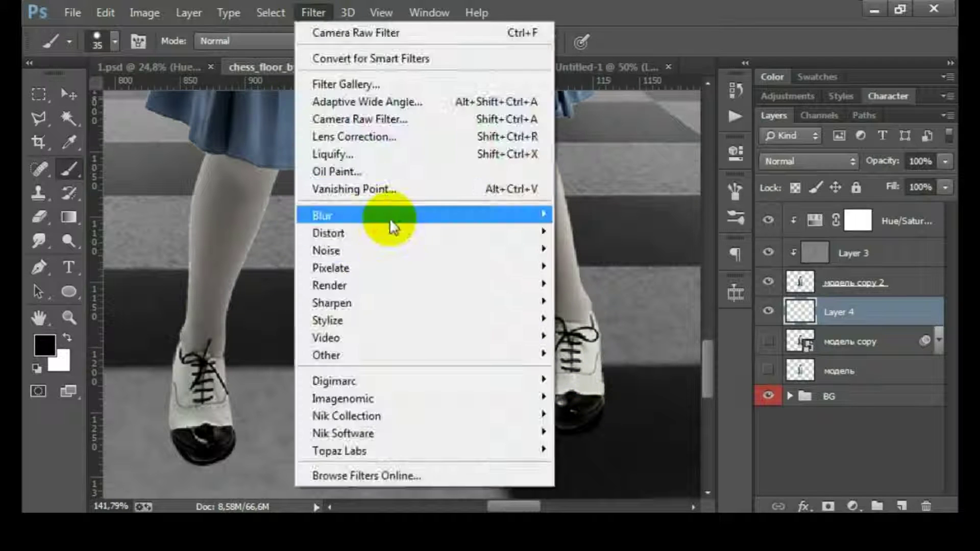
click(607, 381)
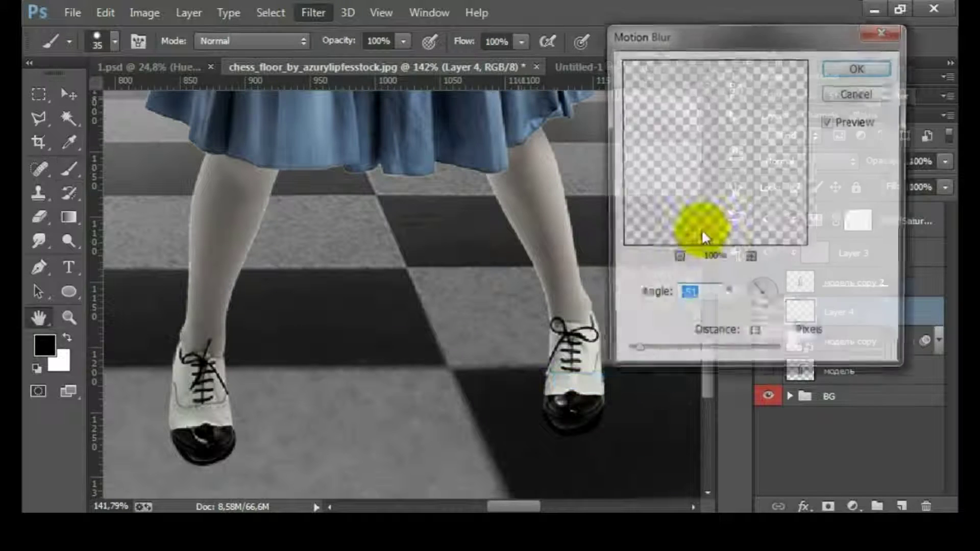
key(Down)
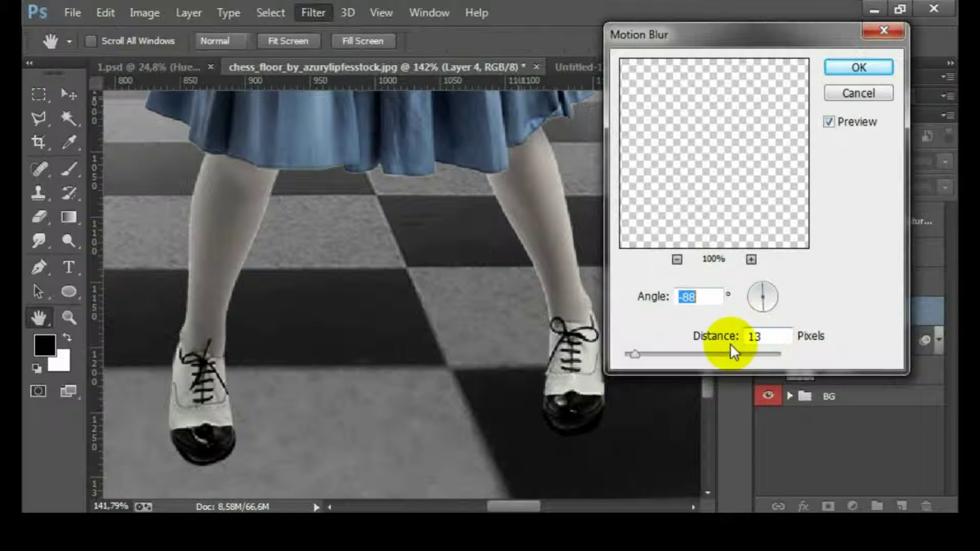
click(845, 80)
key(b)
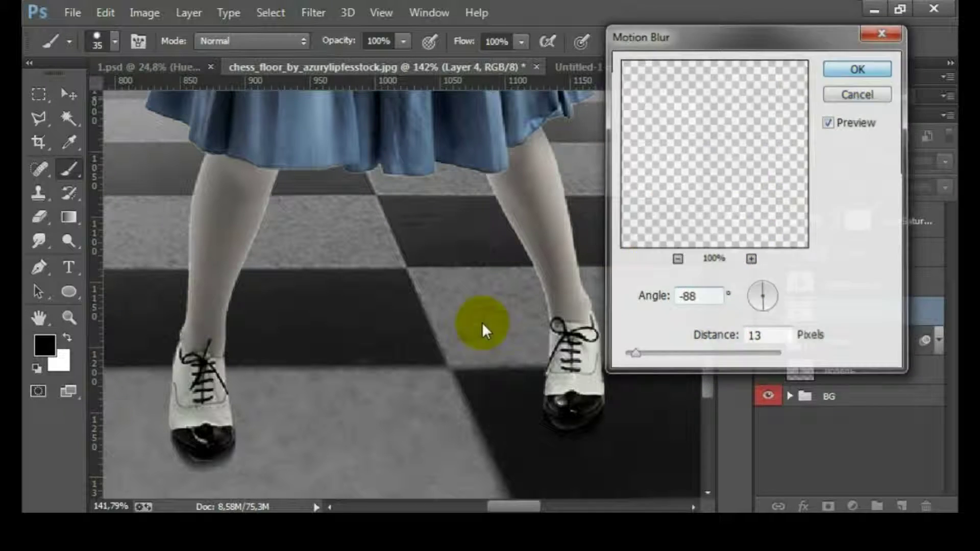
click(838, 276)
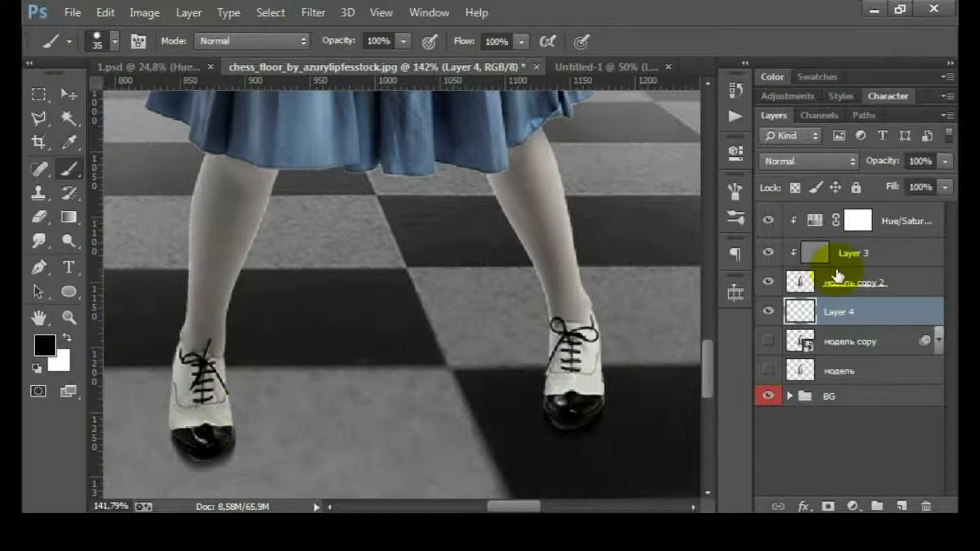
Create an empty Layer 5 above the Hue/Saturation layer and check the brush options
key(alt+period)
click(901, 505)
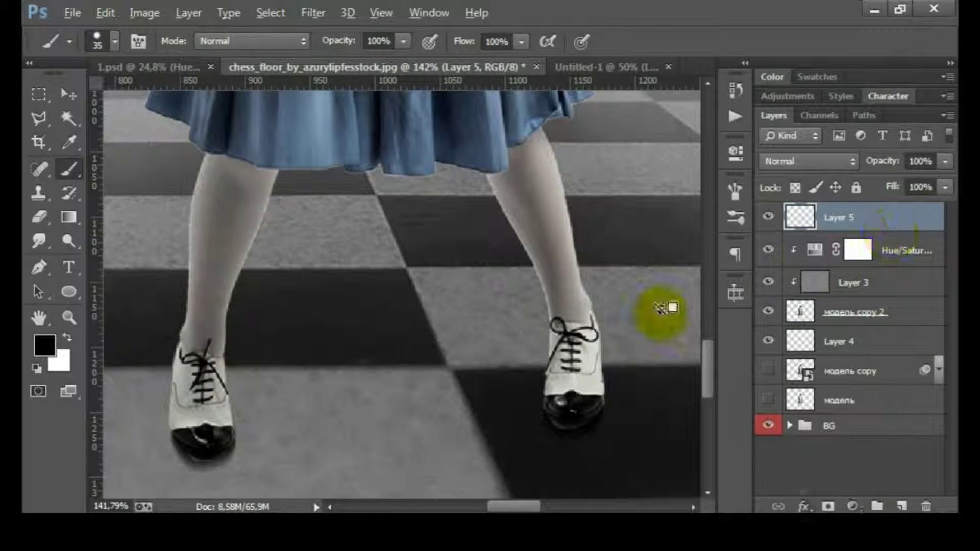
right_click(472, 346)
key(Return)
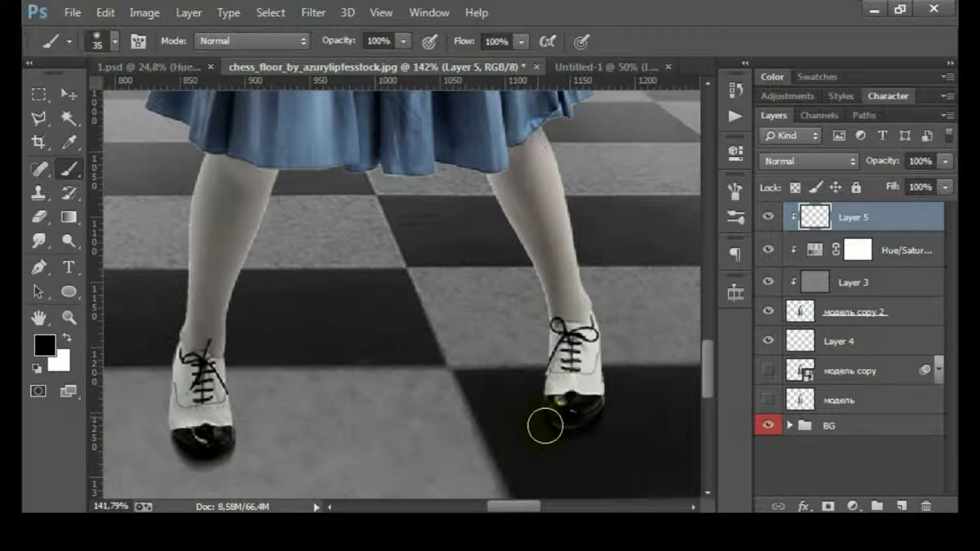
scroll(529, 435, down, 5)
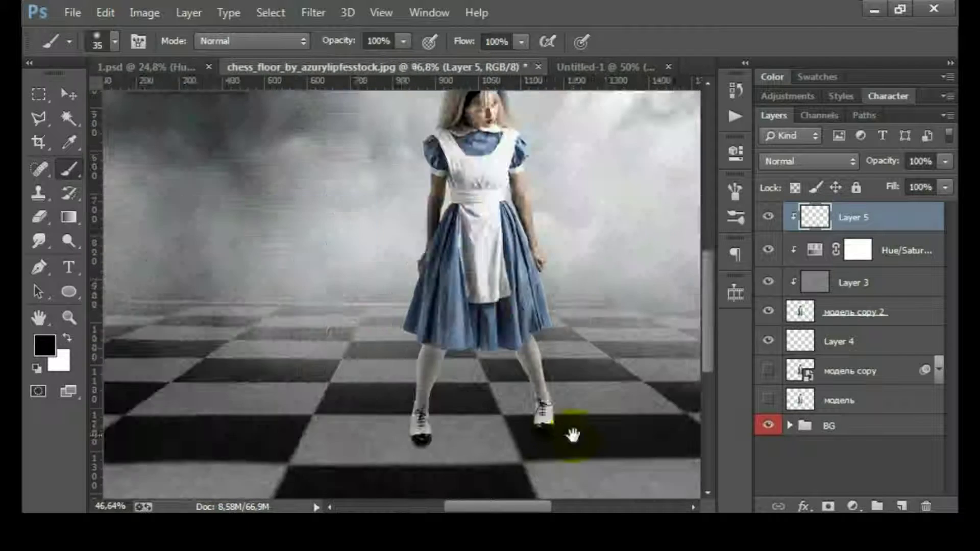
scroll(571, 431, up, 2)
scroll(520, 349, down, 2)
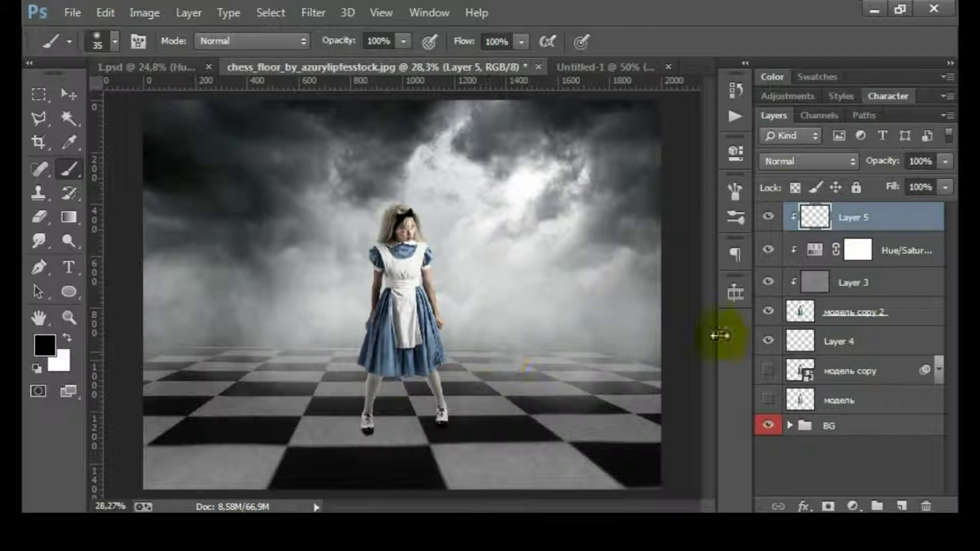
Fill the girl's outline with black on a new layer above Layer 4 and flip it vertically
ctrl+click(804, 313)
click(868, 341)
click(901, 506)
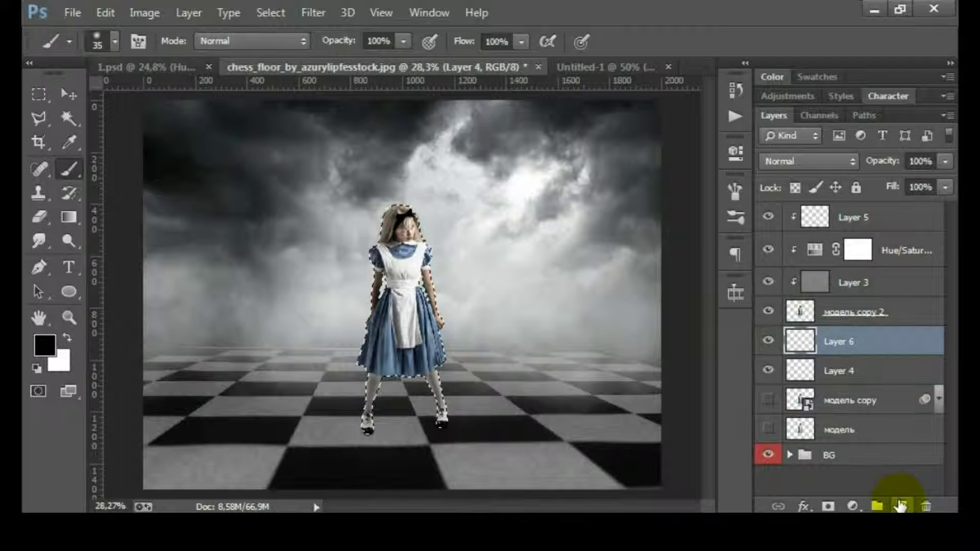
key(alt+BackSpace)
key(ctrl+d)
key(ctrl+t)
right_click(408, 294)
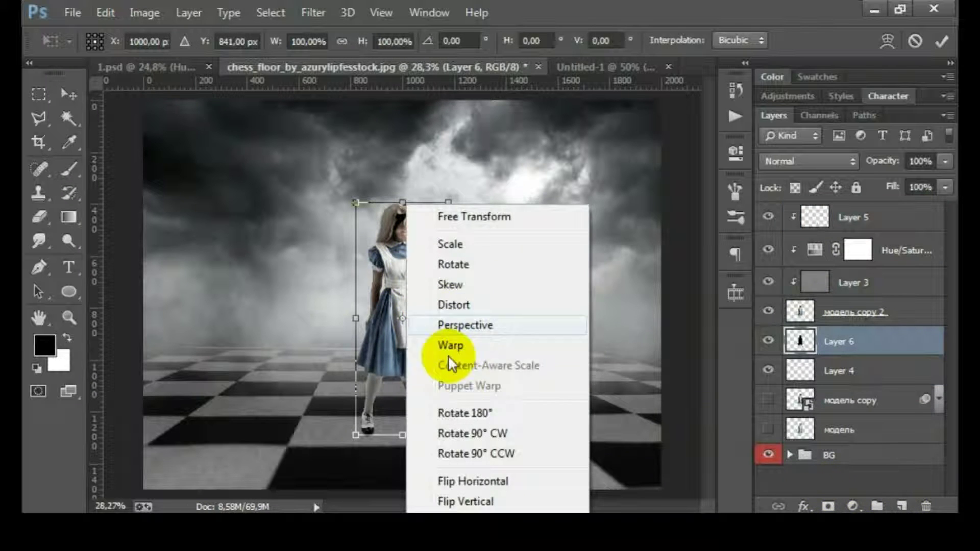
click(465, 501)
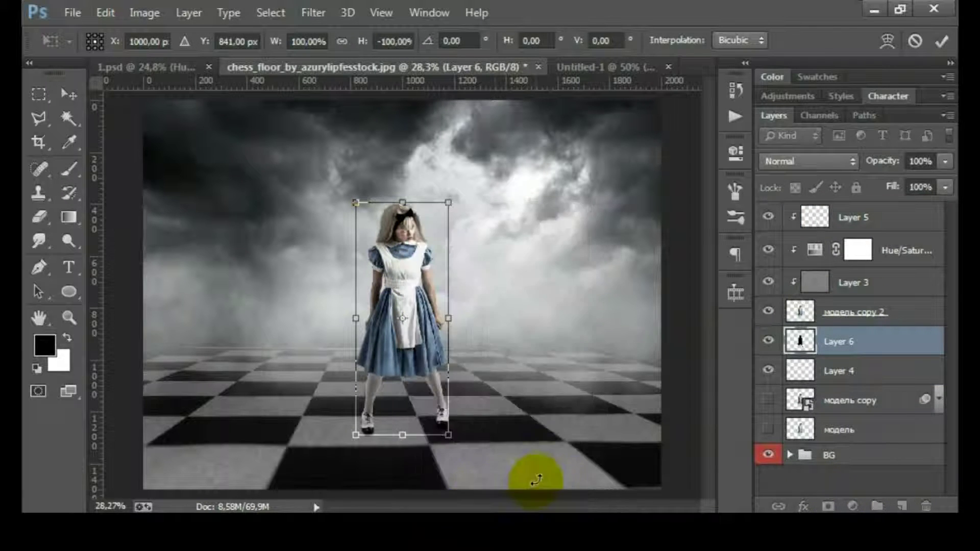
key(Return)
Move the flipped silhouette below her feet and widen its far end in perspective
click(69, 95)
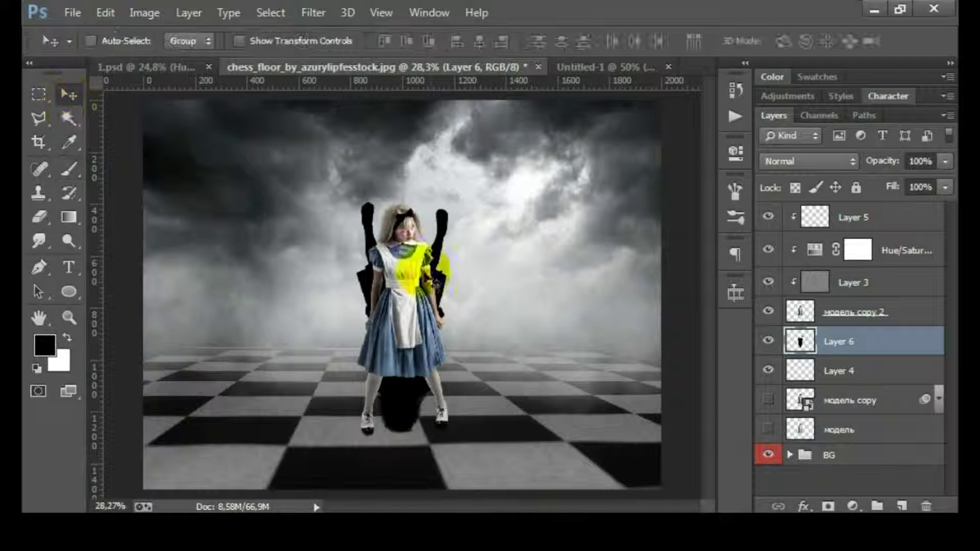
scroll(408, 286, down, 3)
drag(418, 347, 414, 427)
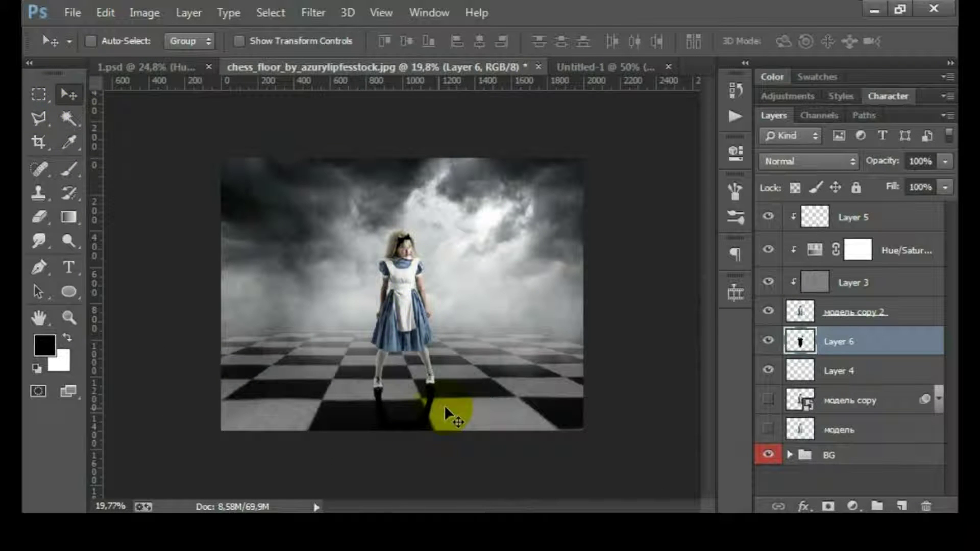
key(ctrl+t)
right_click(403, 411)
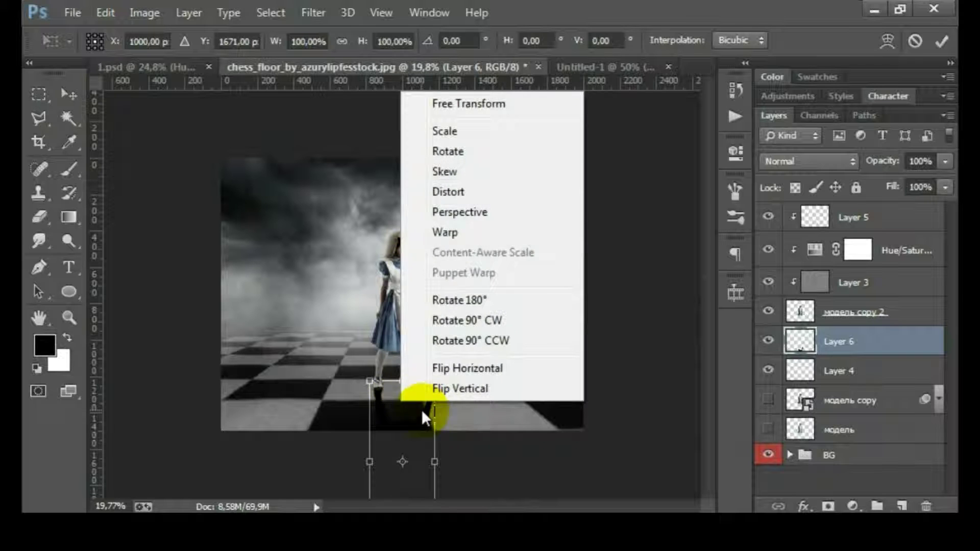
click(462, 212)
key(ctrl+minus)
drag(428, 482, 488, 481)
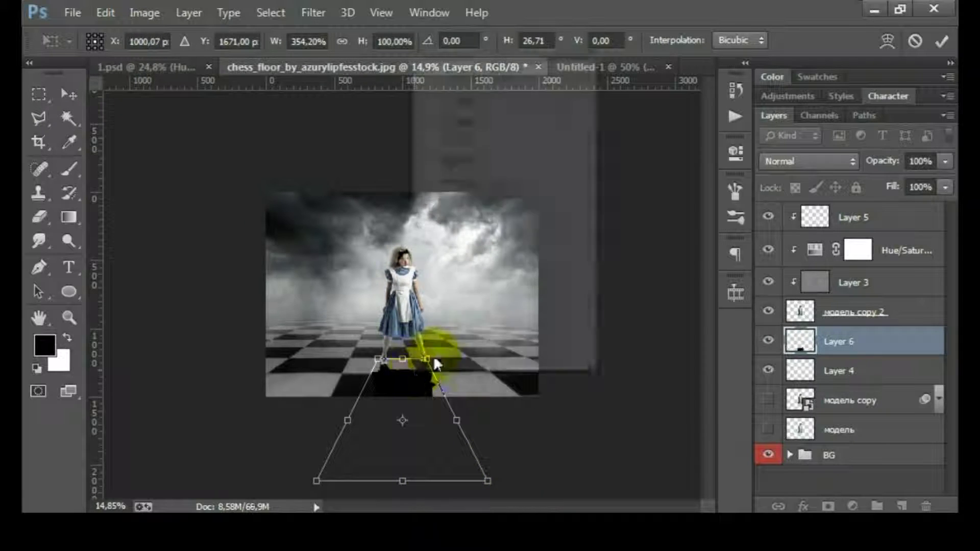
Distort and narrow the shadow into a floor shadow and align it under the feet
click(478, 160)
drag(407, 481, 410, 469)
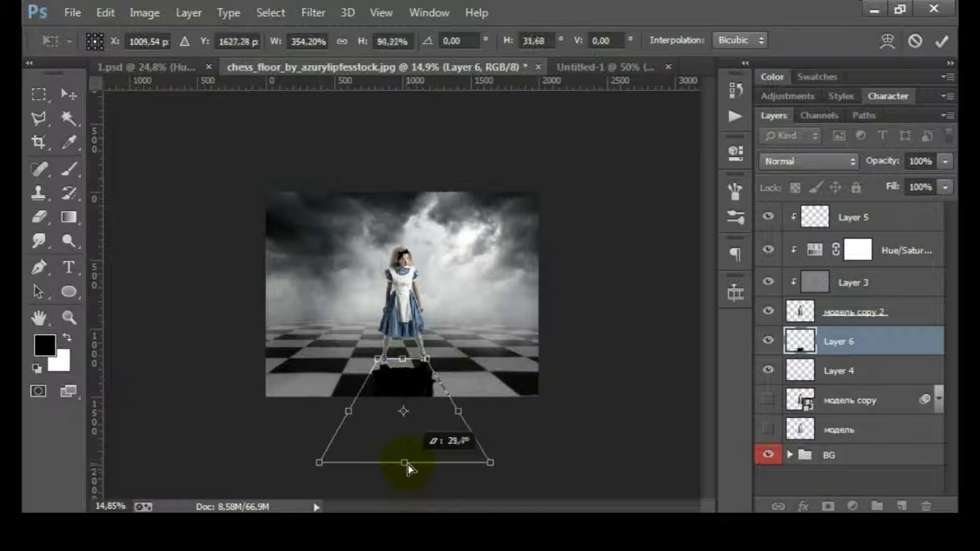
right_click(428, 388)
click(485, 193)
drag(498, 467, 491, 476)
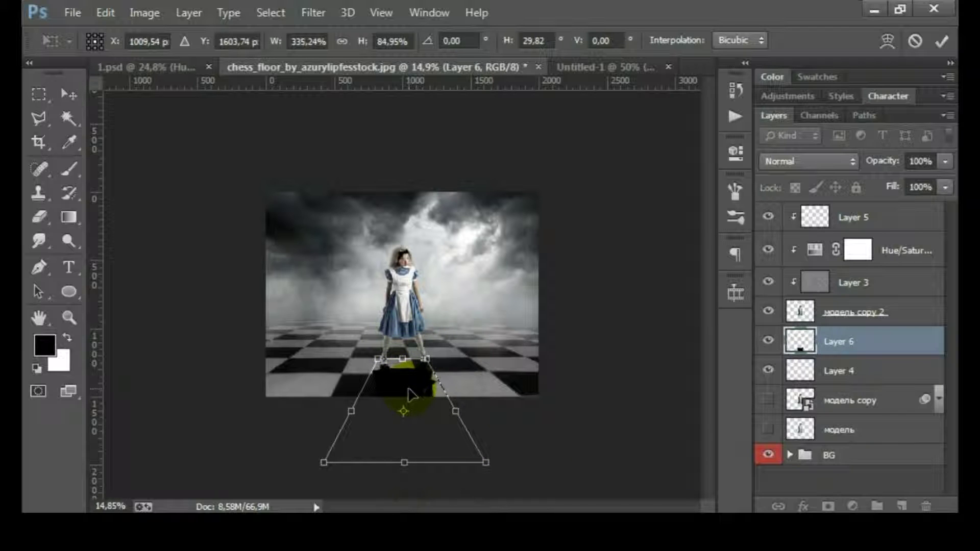
key(Return)
alt+scroll(411, 396, up, 3)
mouse_move(392, 459)
mouse_down()
mouse_move(393, 468)
mouse_move(424, 472)
mouse_up()
alt+scroll(443, 445, up, 2)
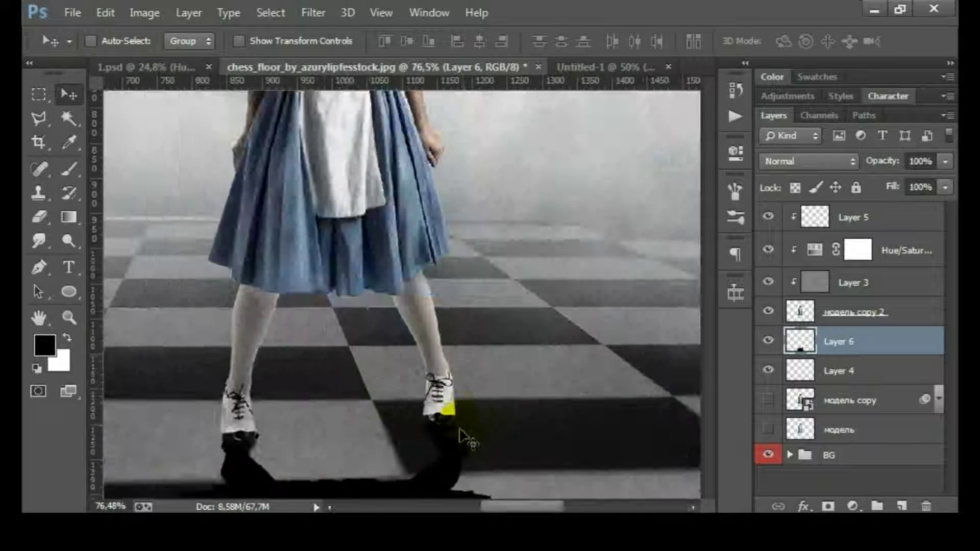
Stretch the right shoe's shadow up to meet the shoe and narrow it with Free Transform
alt+scroll(449, 418, up, 2)
alt+scroll(460, 393, up, 2)
click(38, 94)
drag(370, 336, 498, 449)
key(ctrl+t)
drag(435, 336, 419, 245)
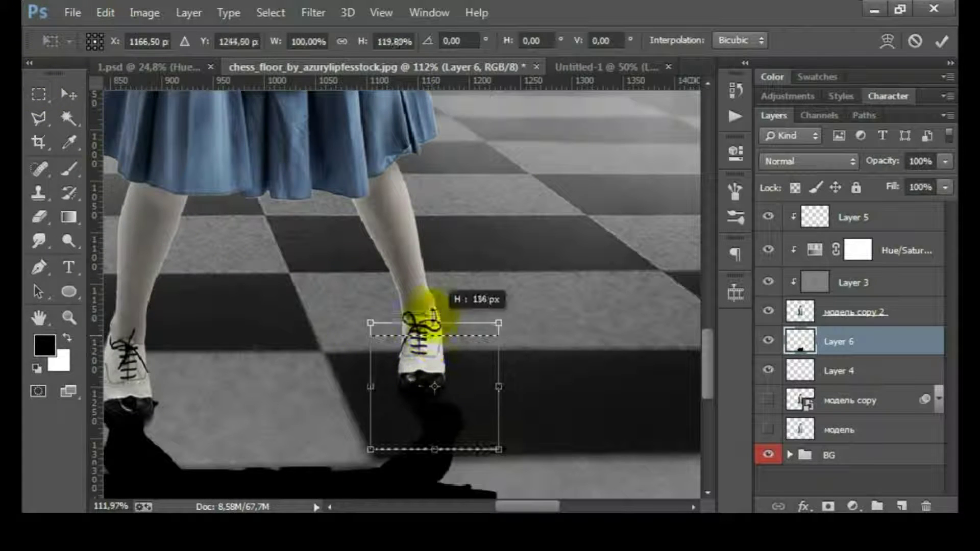
drag(370, 347, 342, 347)
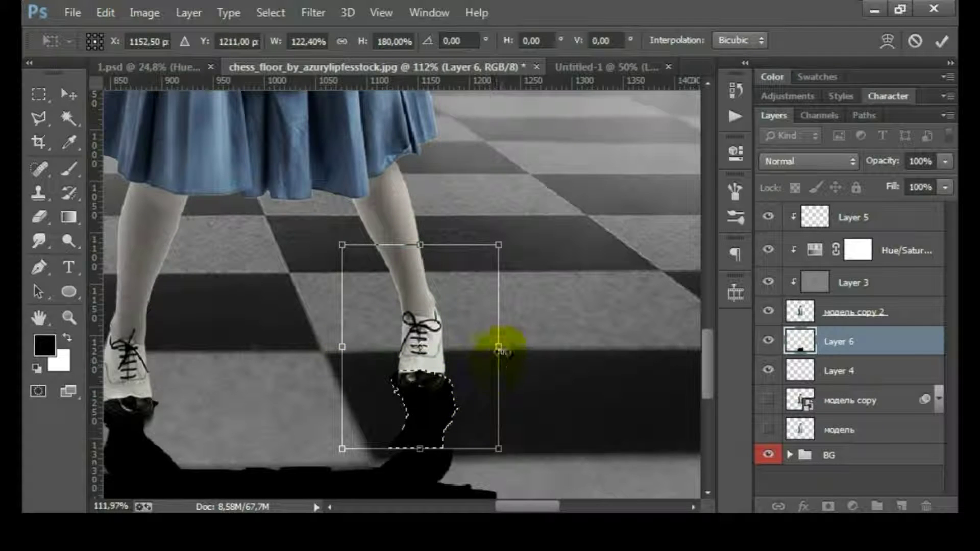
drag(499, 347, 483, 347)
drag(349, 345, 353, 345)
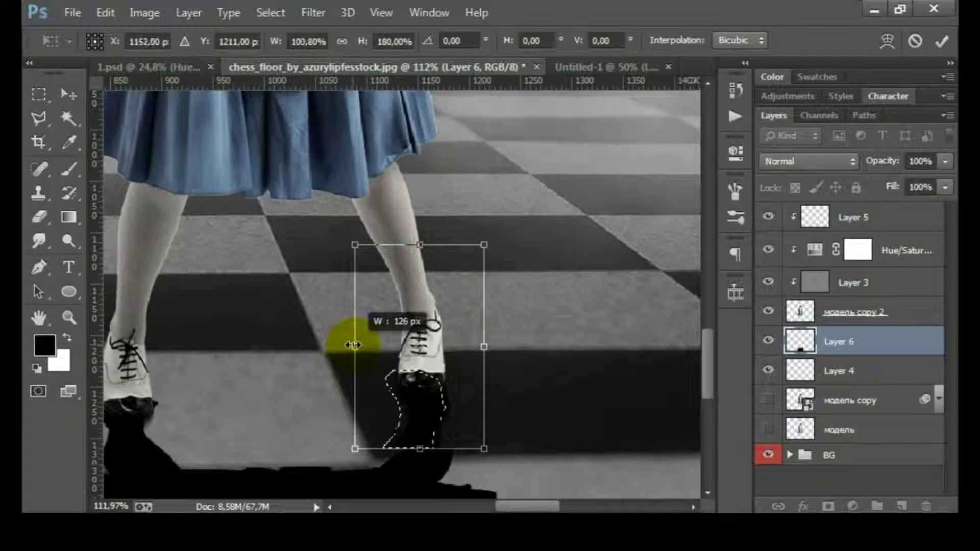
key(Return)
Deselect and set up a hard round black brush to paint in the shadow's gaps
key(m)
key(ctrl+d)
key(b)
right_click(424, 414)
click(470, 397)
key(Return)
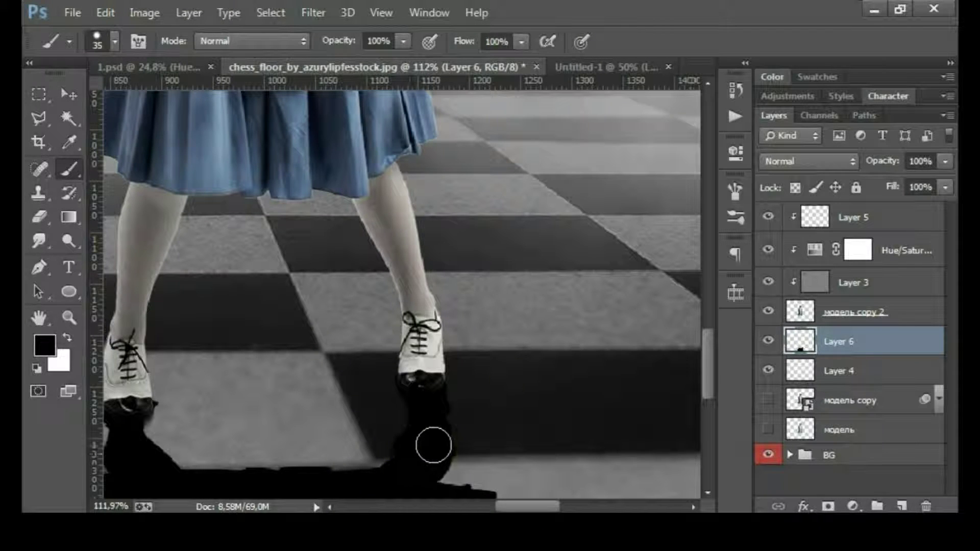
drag(202, 422, 289, 350)
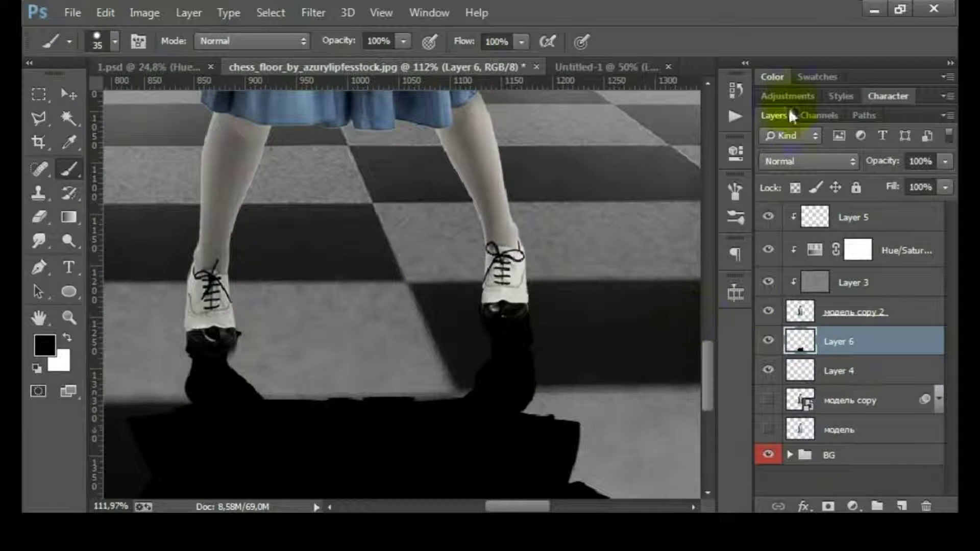
click(911, 167)
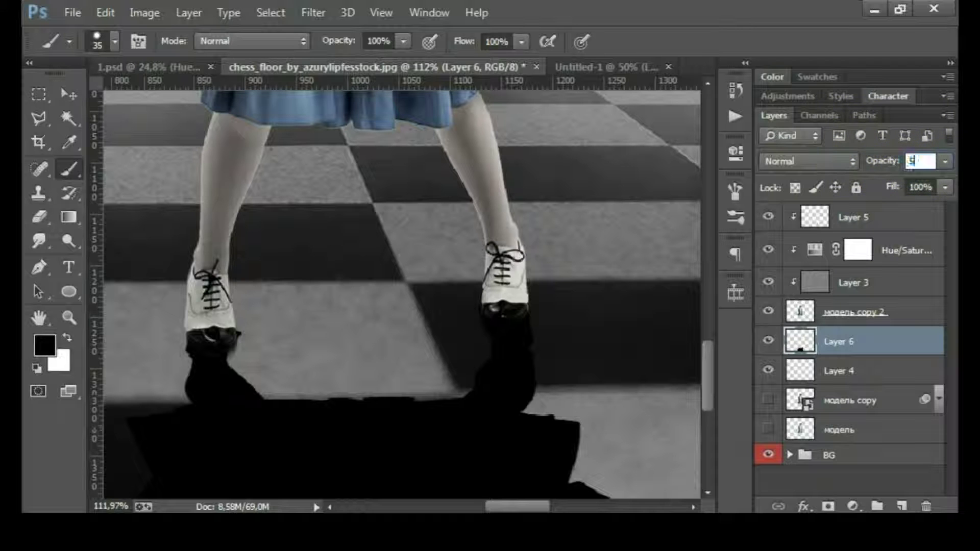
Set the shadow layer to 50% opacity and apply a Gaussian Blur of radius 3
text(50)
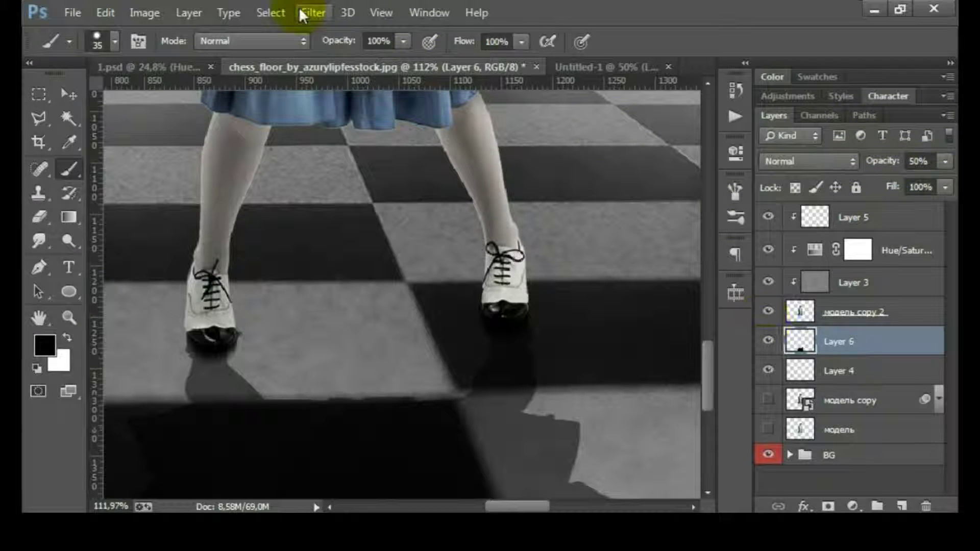
click(311, 12)
click(608, 344)
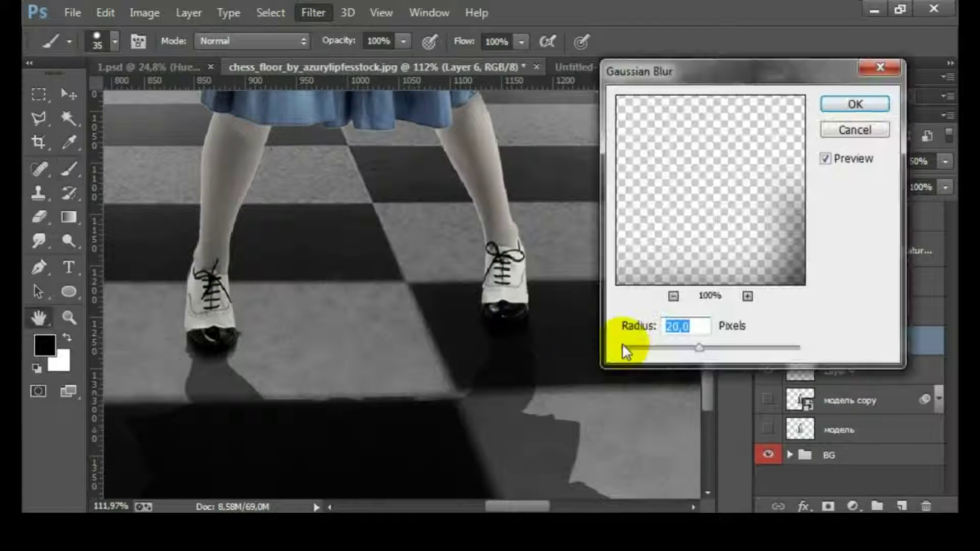
text(3)
click(855, 105)
Return to the brush and add a layer mask to the shadow layer
key(b)
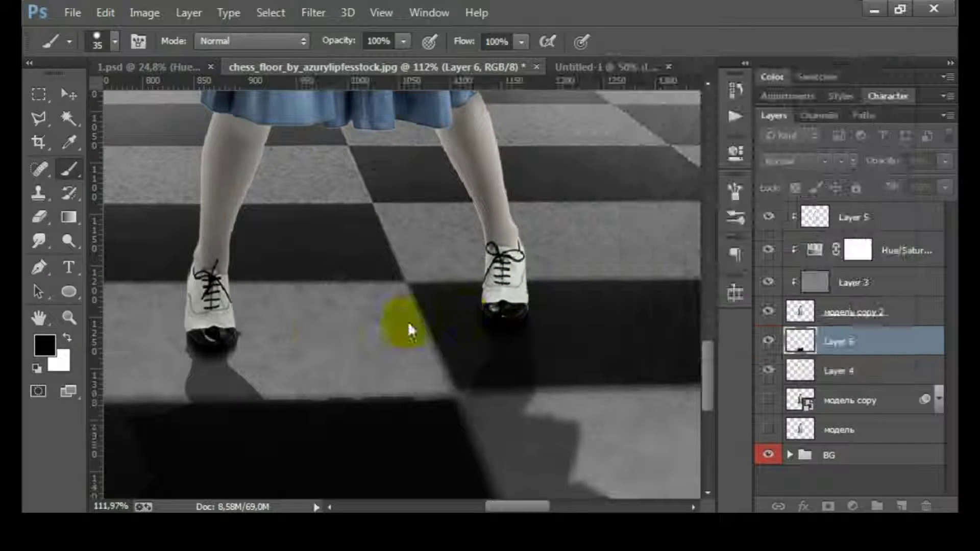
scroll(263, 341, up, 2)
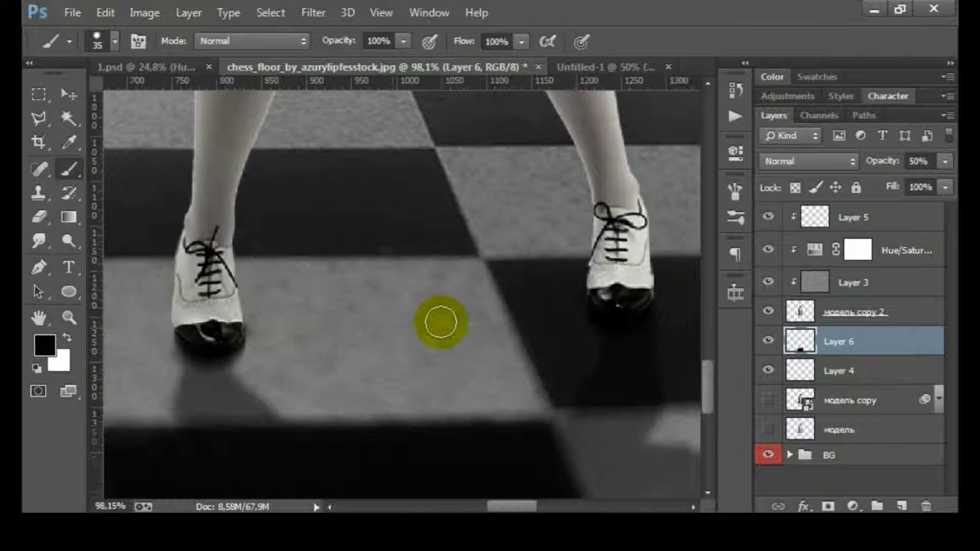
scroll(438, 324, down, 4)
drag(526, 365, 736, 363)
click(829, 507)
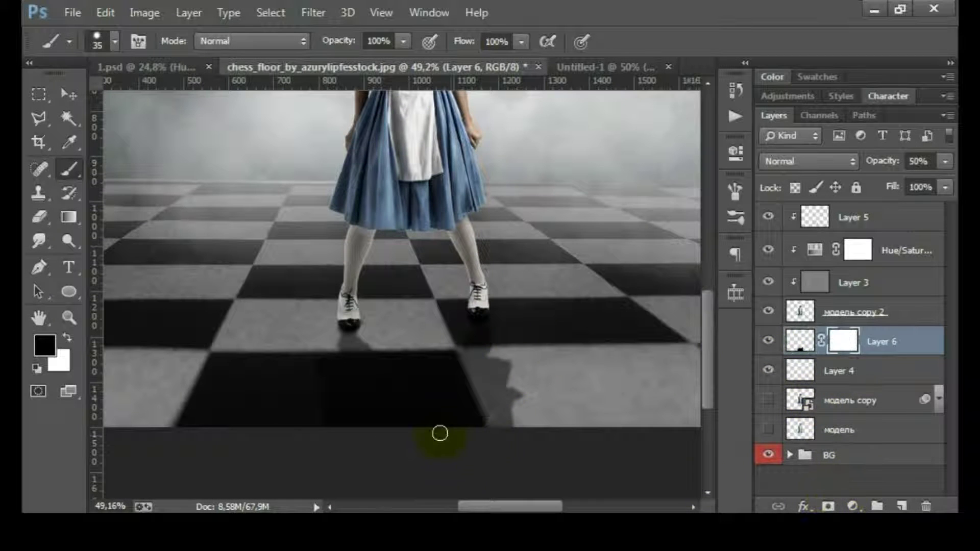
Fade the shadow's far end on the mask with a fully soft 800 px brush
scroll(440, 433, down, 2)
scroll(409, 408, down, 3)
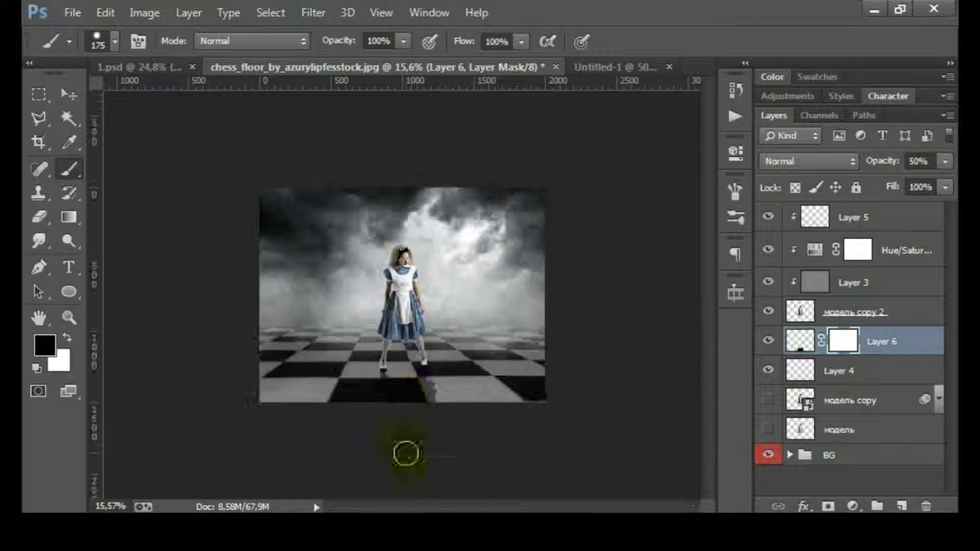
drag(405, 453, 404, 439)
click(404, 439)
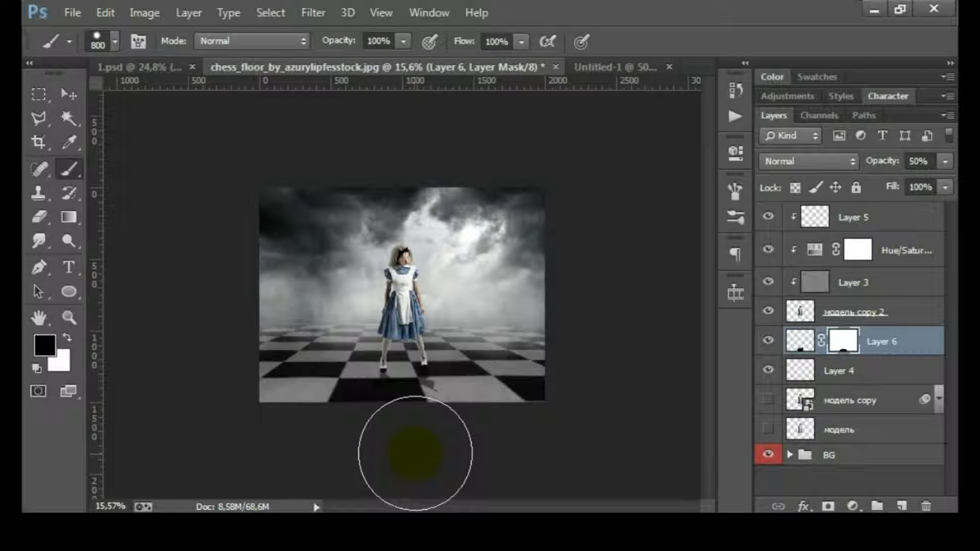
right_click(437, 408)
drag(656, 353, 549, 353)
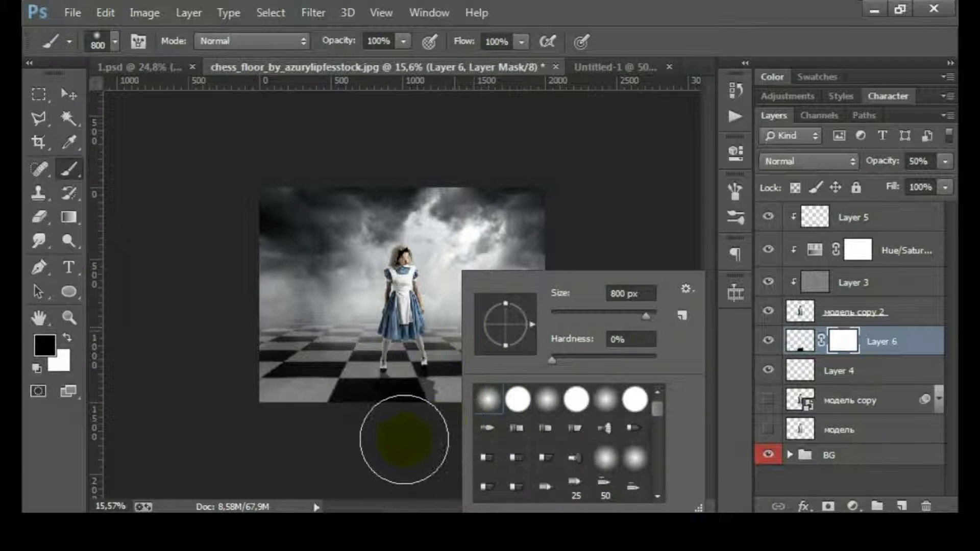
key(Return)
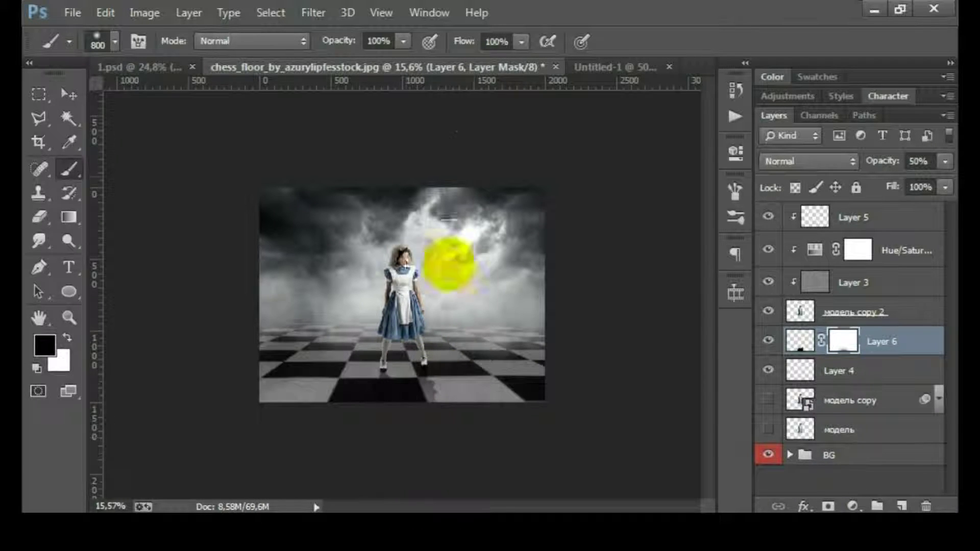
Lower Layer 6's opacity to 42% and select Layer 5
scroll(394, 284, up, 3)
scroll(428, 334, up, 1)
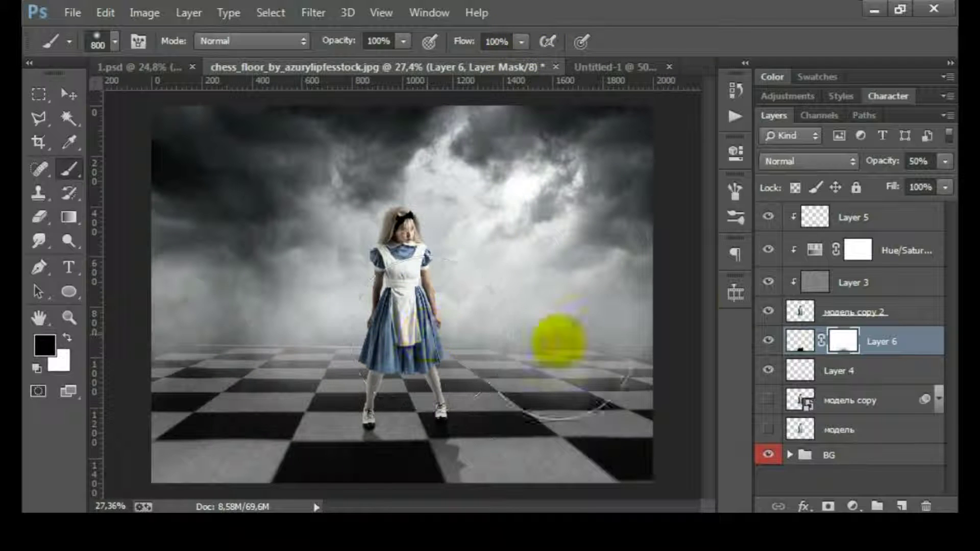
scroll(492, 367, down, 2)
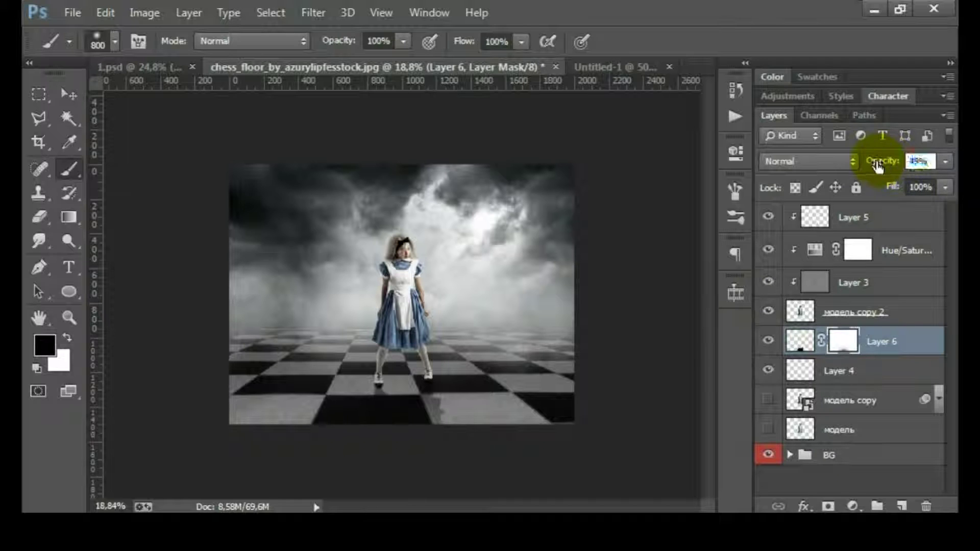
drag(877, 166, 874, 166)
scroll(455, 332, up, 1)
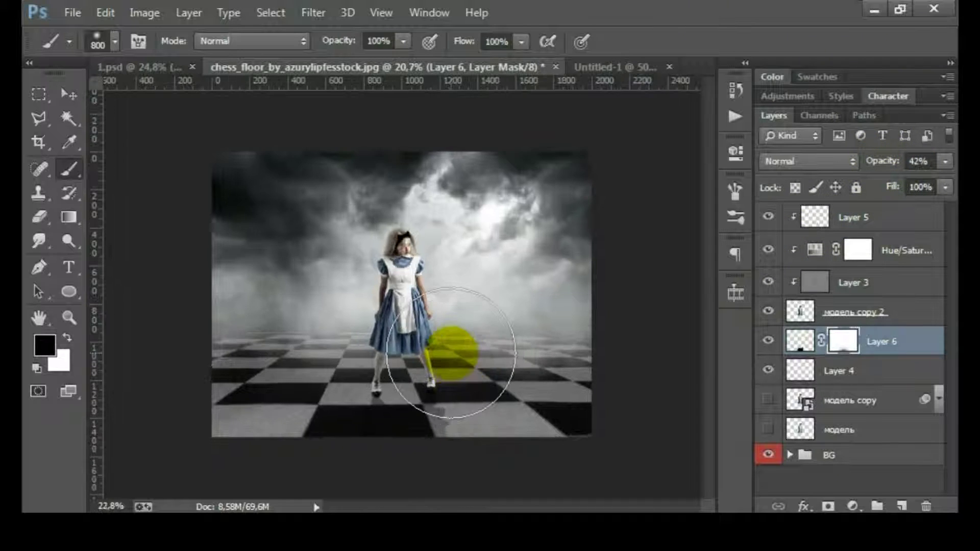
click(868, 220)
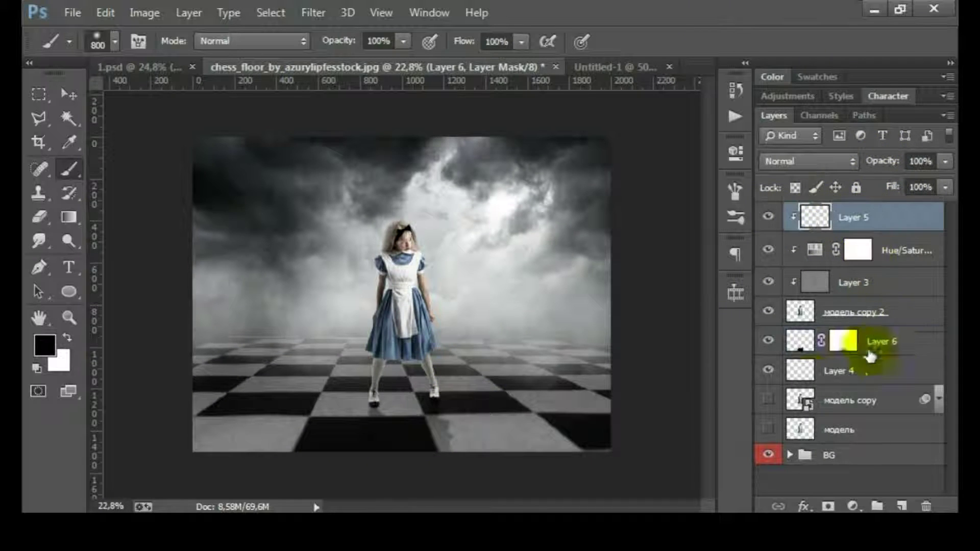
Group the girl's layers from Layer 5 to модель as Девушка with a green label
shift+click(870, 432)
key(ctrl+g)
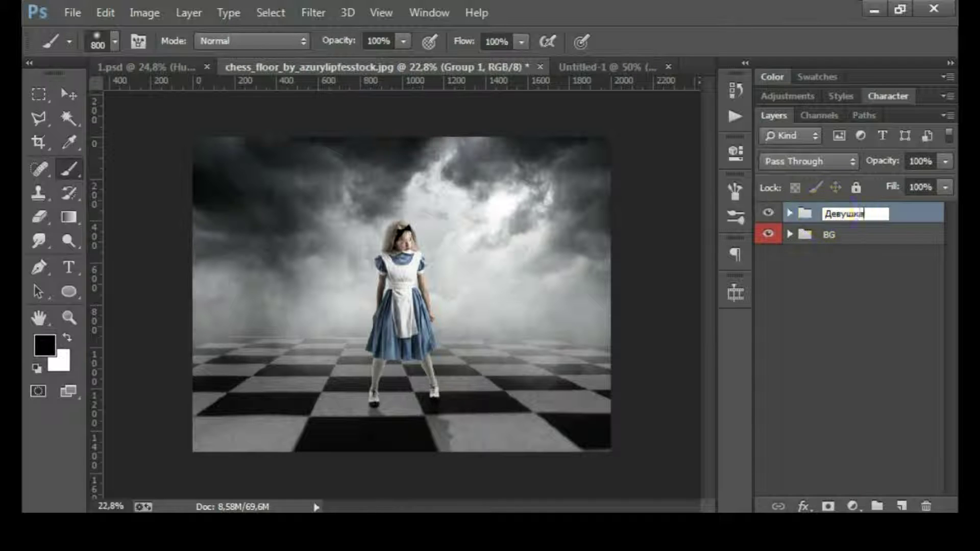
key(Return)
right_click(827, 212)
click(634, 466)
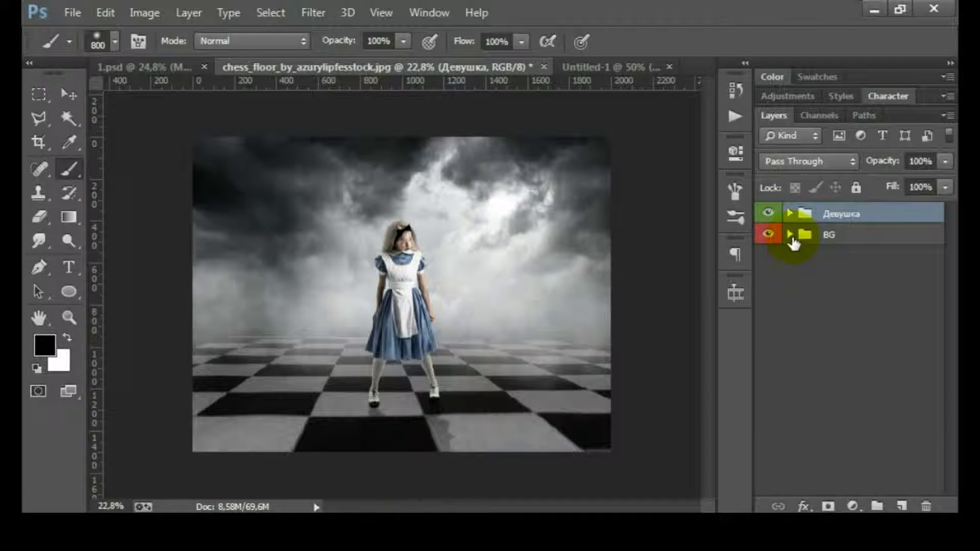
Expand the BG group and add a new empty layer above Layer 2 copy 2
click(790, 234)
click(868, 259)
click(902, 506)
Make white the painting colour and choose the textured brush 129
key(x)
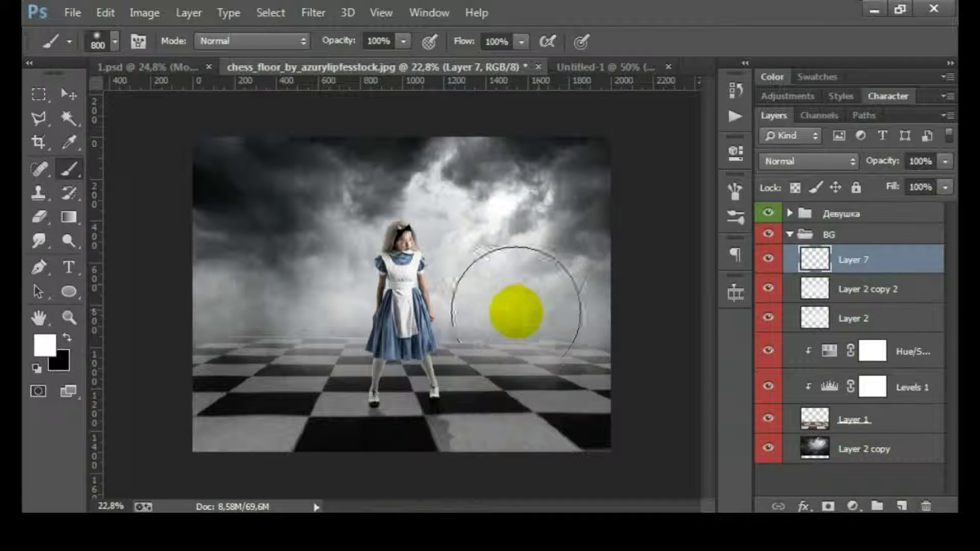
right_click(466, 276)
scroll(592, 424, down, 5)
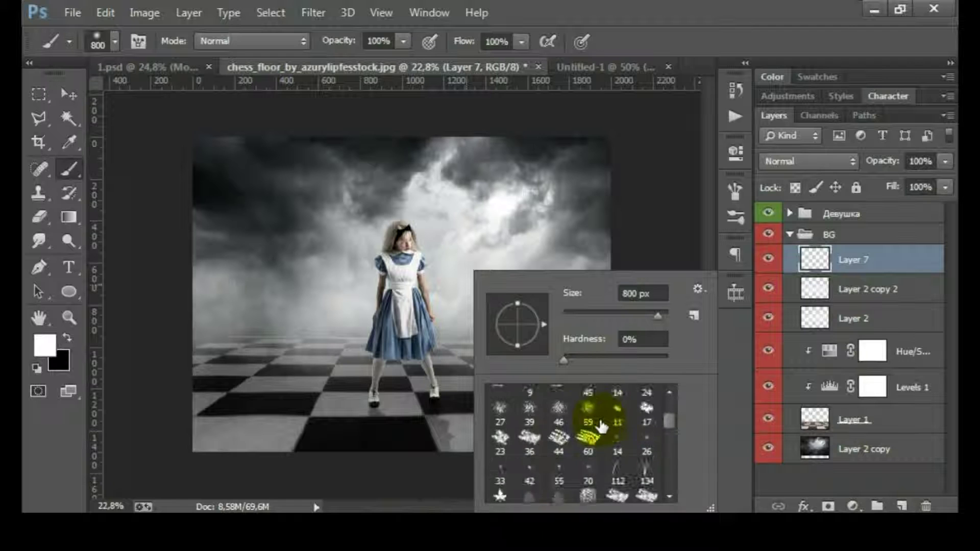
scroll(603, 429, down, 3)
scroll(612, 439, down, 3)
click(647, 438)
drag(645, 310, 654, 314)
Set the brush to 28% opacity, 38% flow and 600 px, then collapse BG
drag(326, 51, 270, 64)
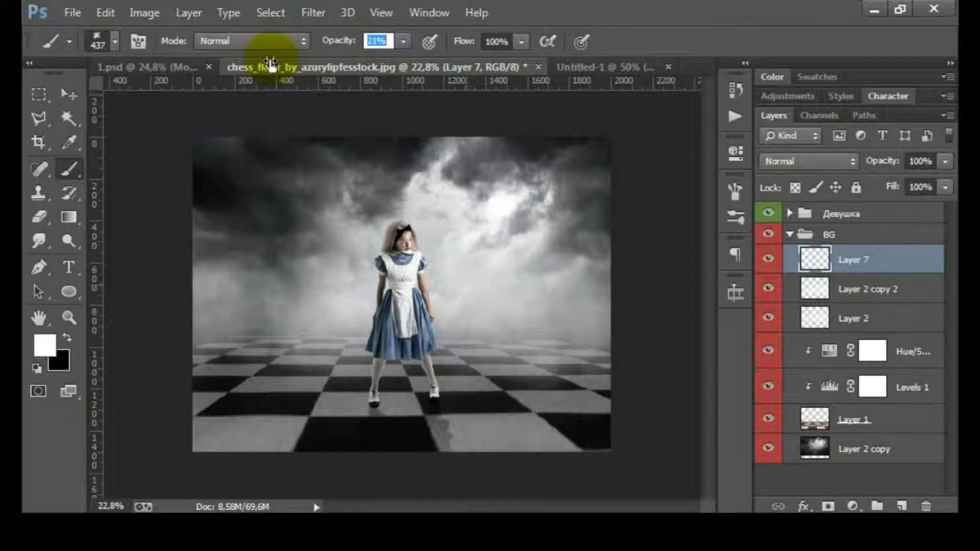
drag(467, 48, 439, 47)
drag(331, 43, 338, 44)
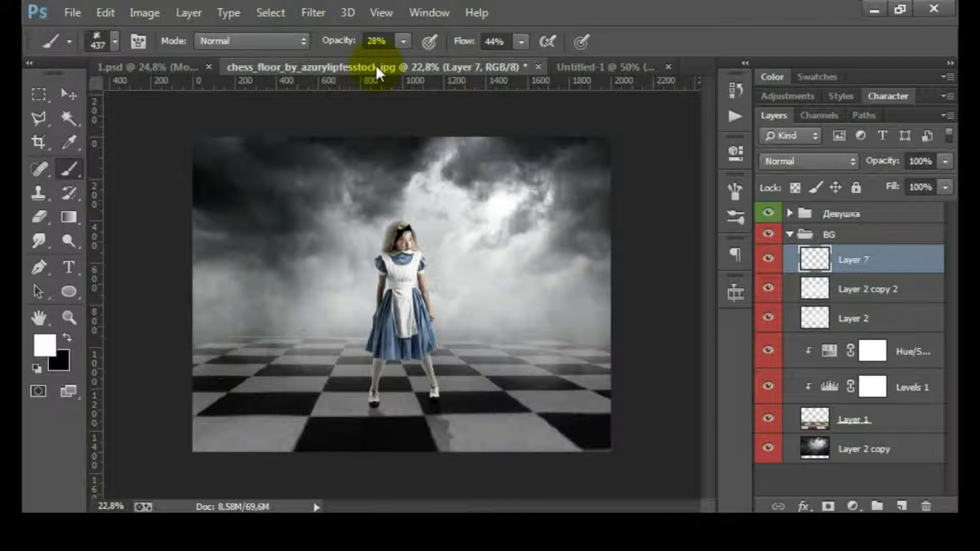
drag(465, 48, 455, 49)
drag(356, 284, 285, 301)
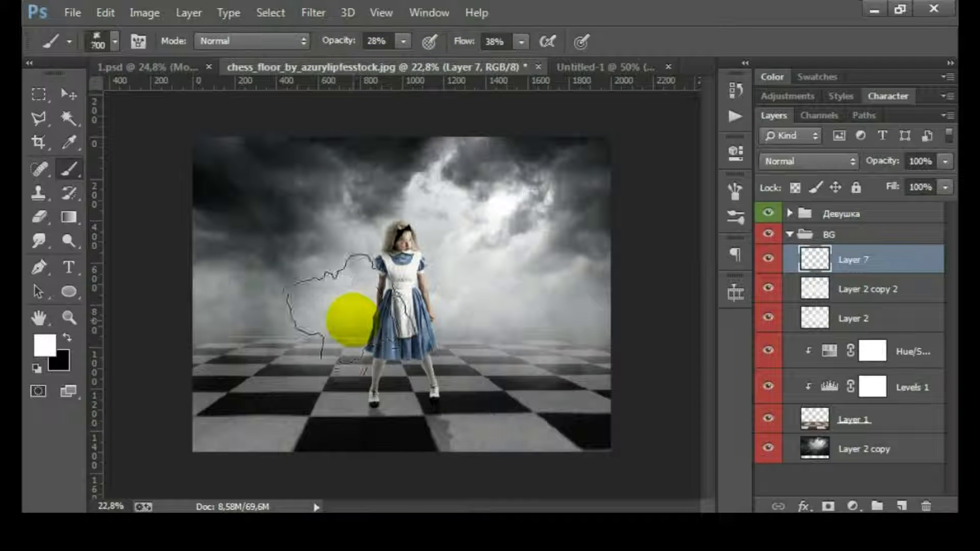
key(bracketleft)
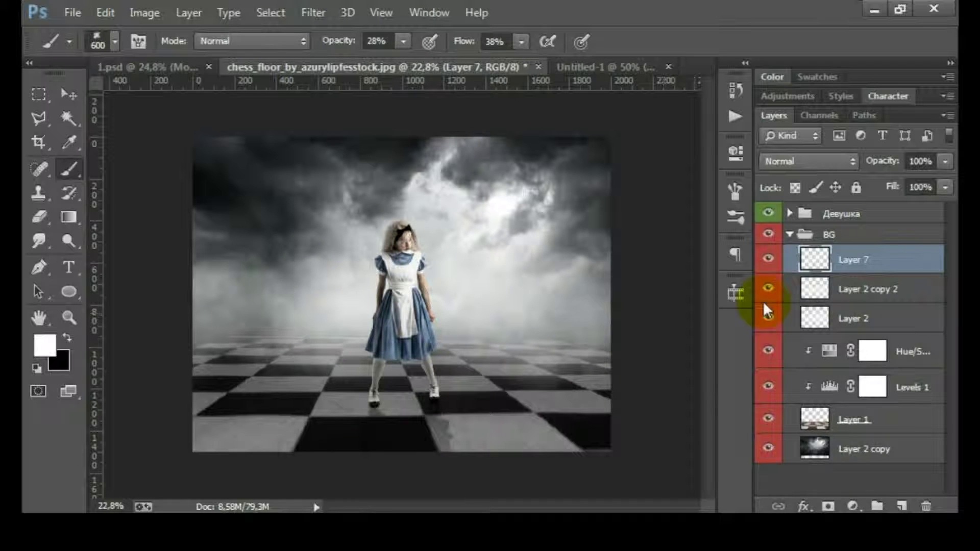
click(789, 235)
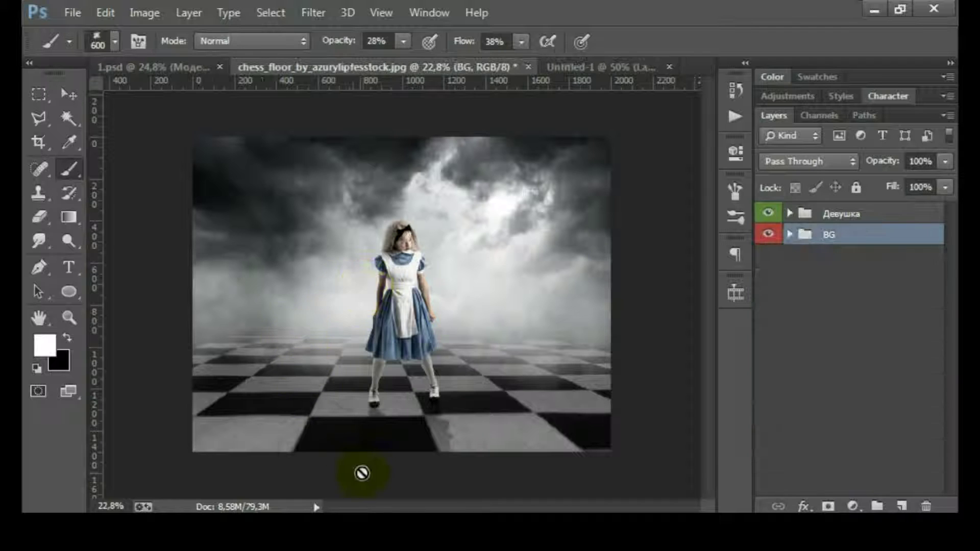
Expand the Девушка group and convert модель copy 2 into a smart object
click(790, 214)
right_click(919, 333)
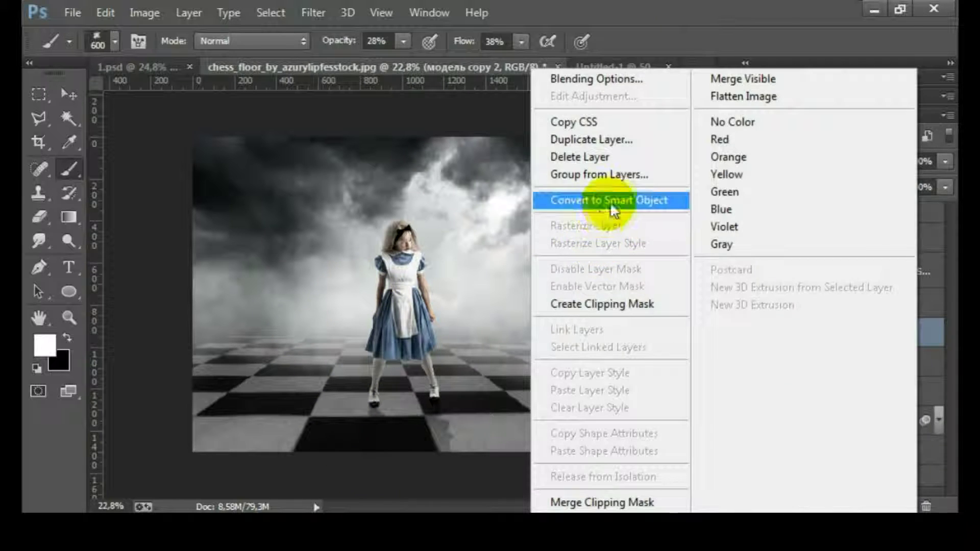
click(610, 209)
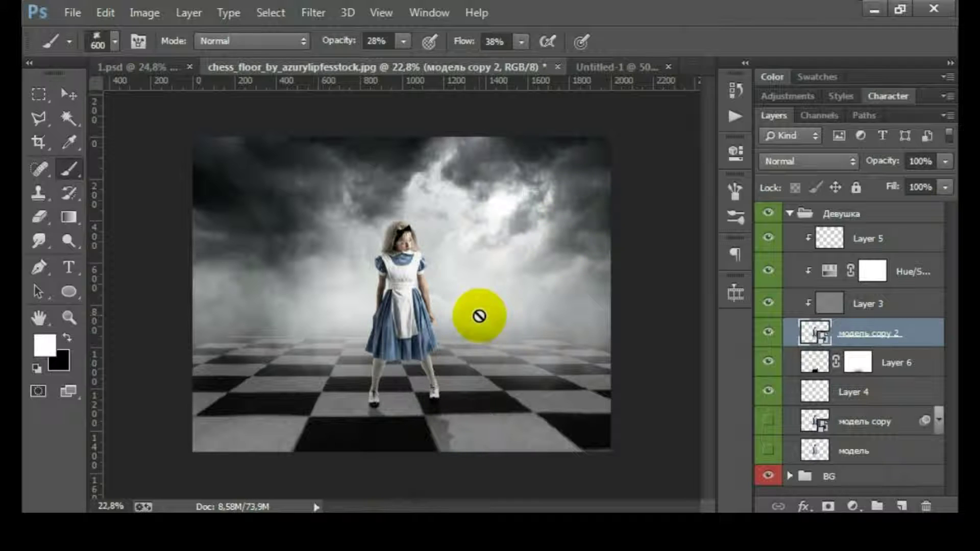
Apply a Camera Raw filter with Highlights -95, Shadows +75 and Whites +36
click(313, 12)
click(420, 120)
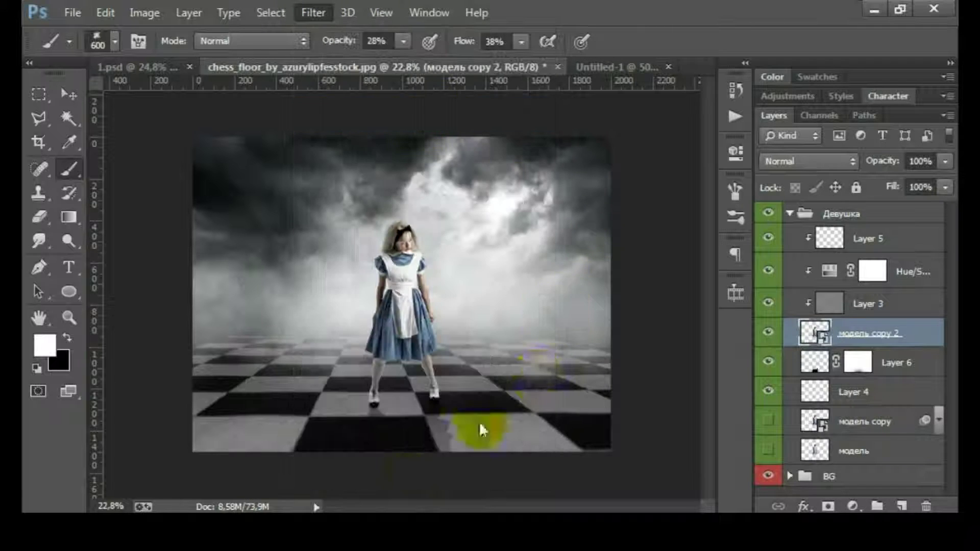
scroll(838, 350, down, 2)
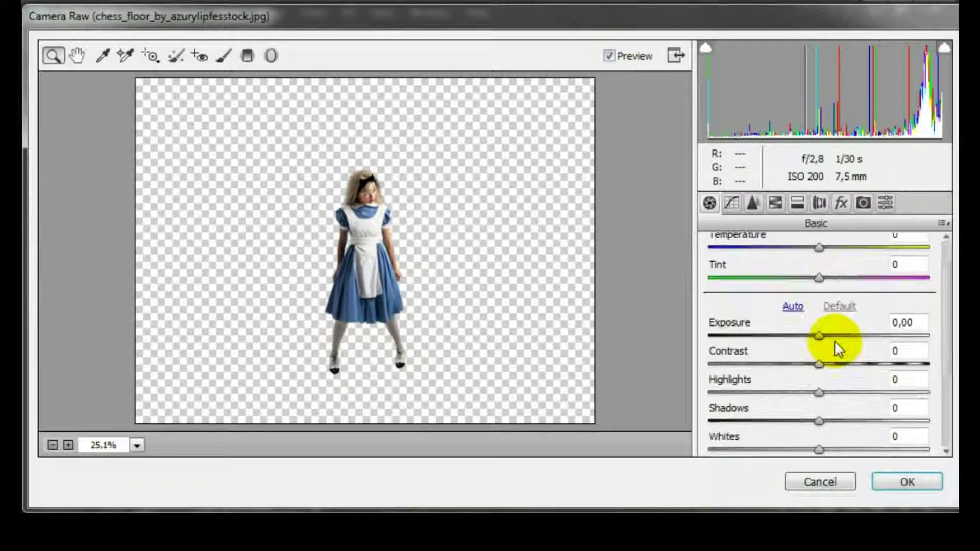
drag(820, 393, 755, 402)
drag(817, 421, 884, 419)
drag(753, 393, 715, 393)
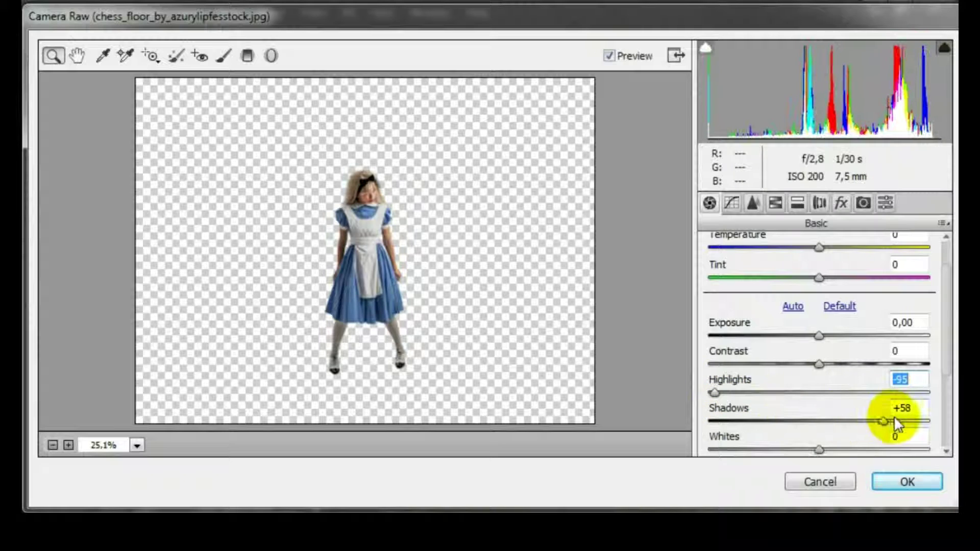
mouse_move(884, 419)
mouse_down()
mouse_move(915, 421)
mouse_move(902, 421)
mouse_up()
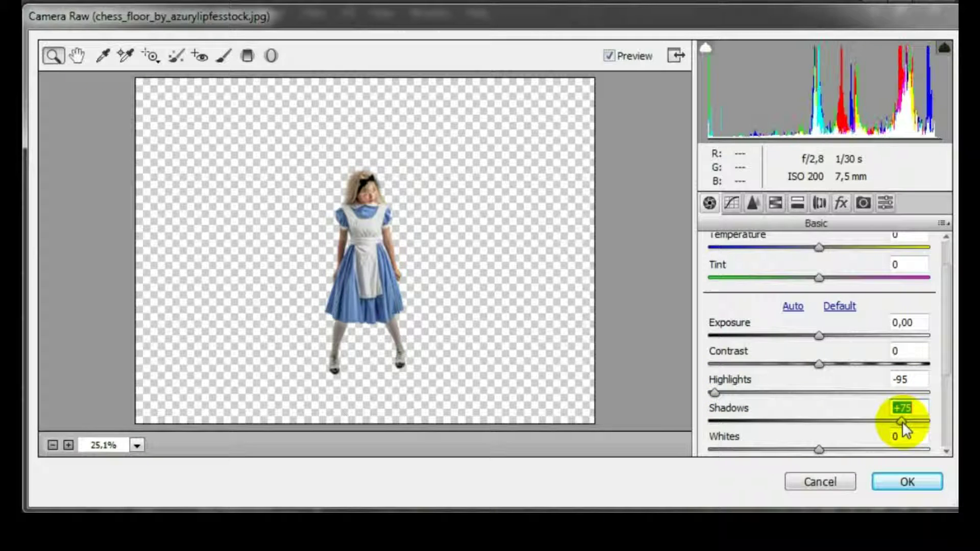
scroll(834, 434, down, 3)
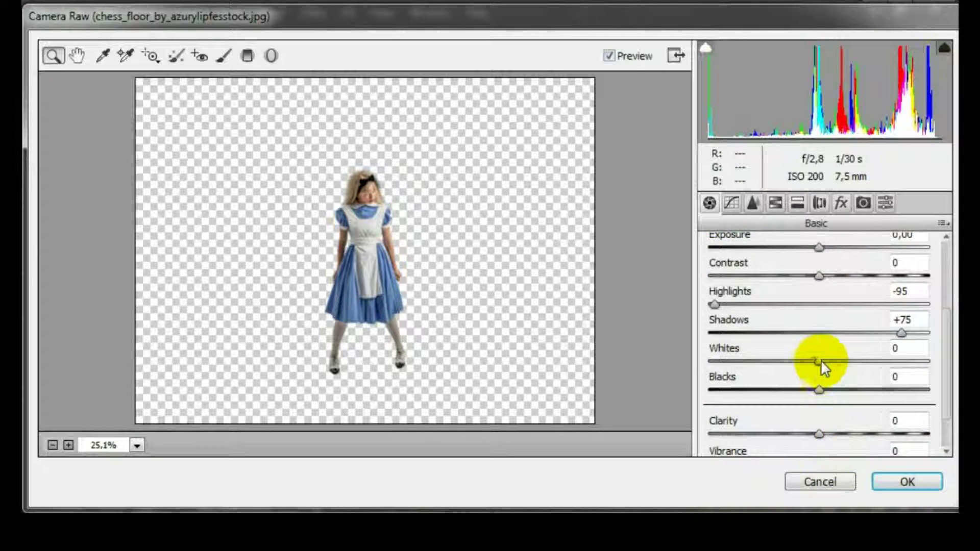
drag(838, 360, 860, 364)
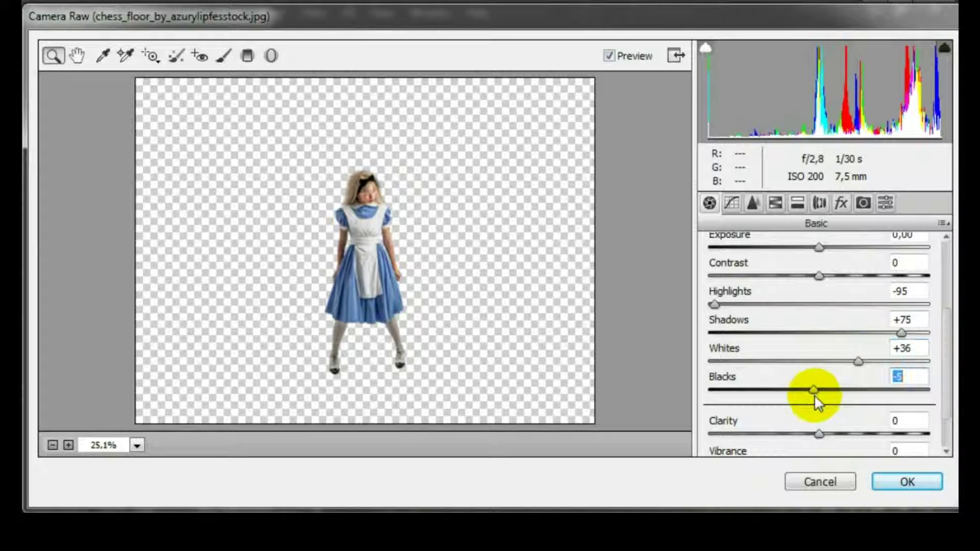
click(908, 482)
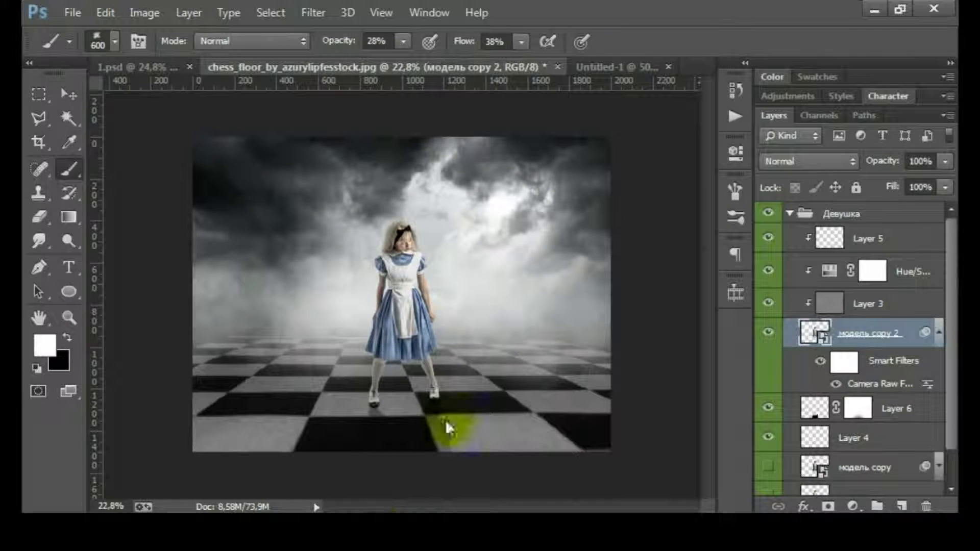
click(822, 367)
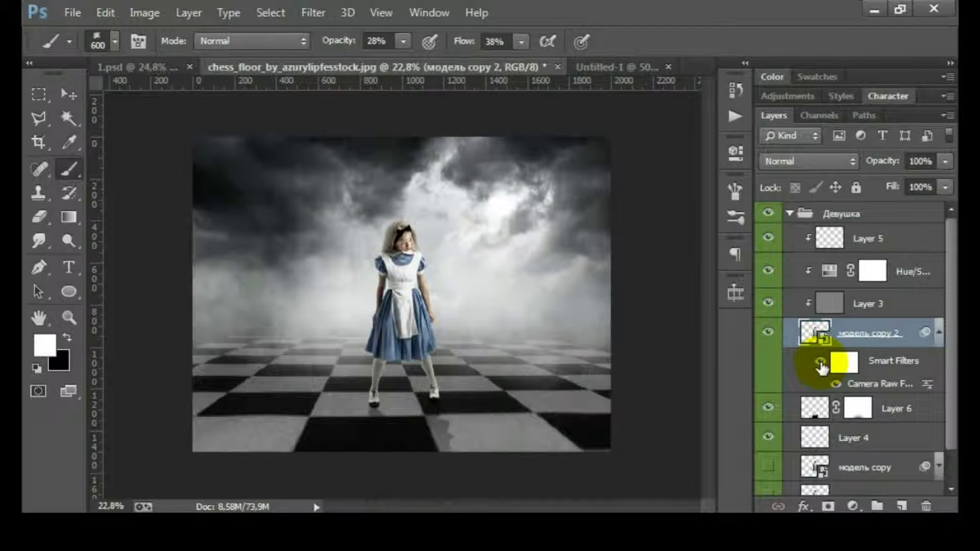
Compare with the unfiltered girl, raise Camera Raw Contrast to about +32, and collapse the filter rows
click(822, 367)
click(821, 363)
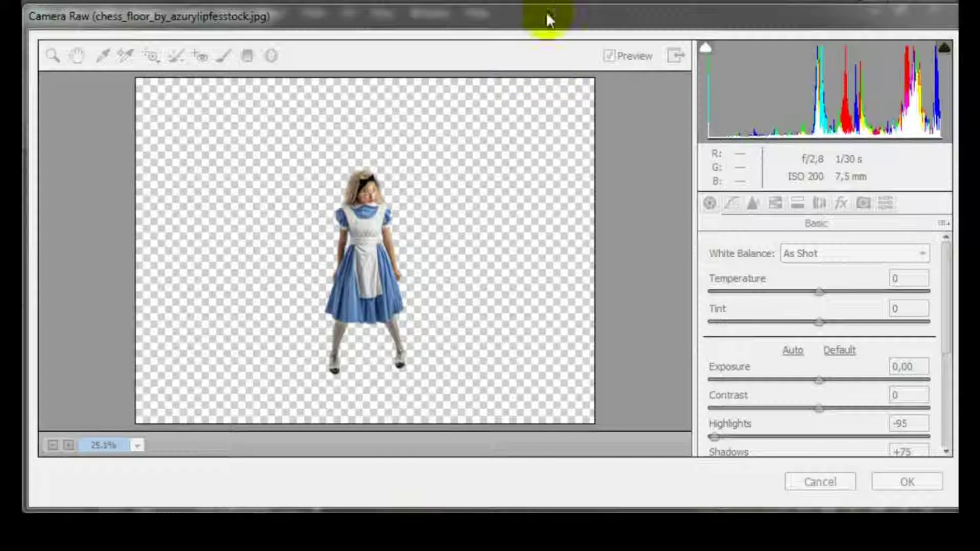
drag(818, 407, 850, 410)
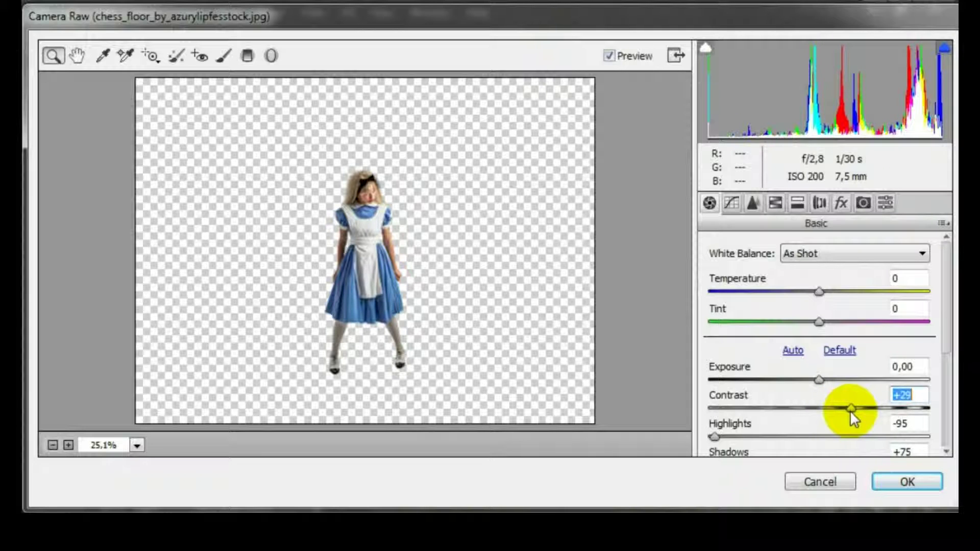
click(898, 482)
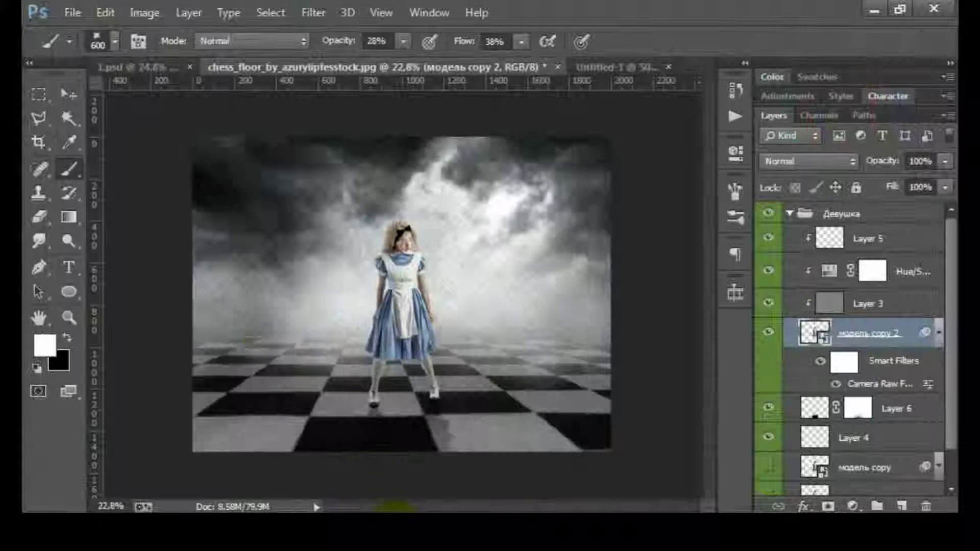
click(821, 361)
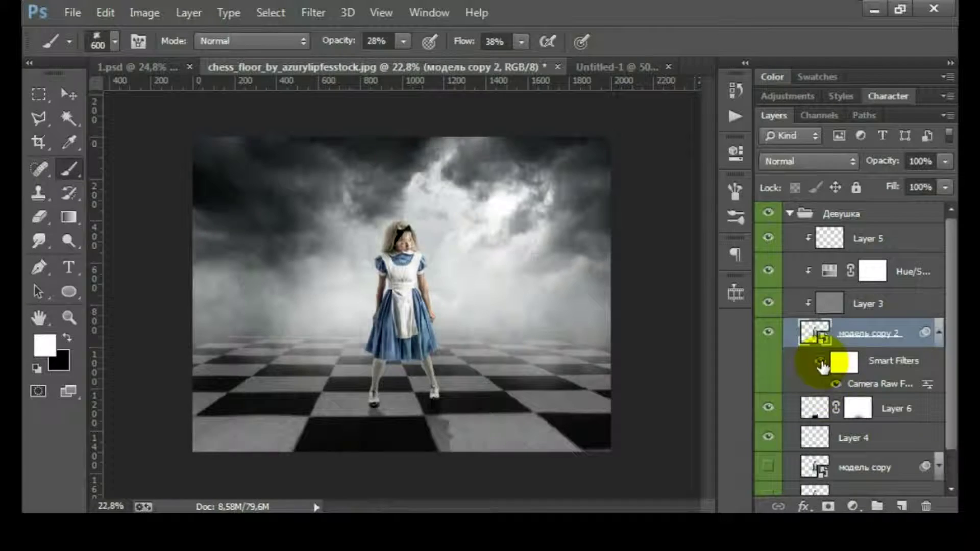
click(939, 333)
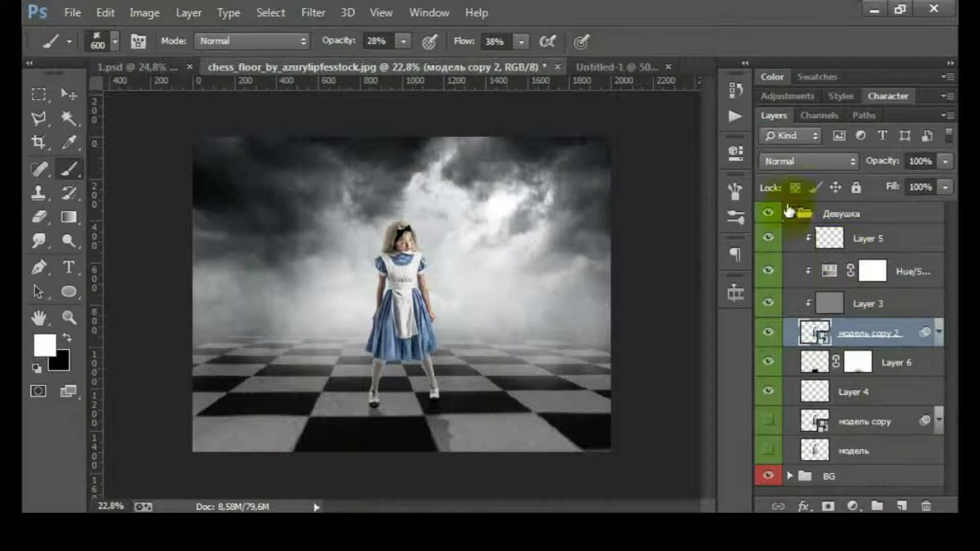